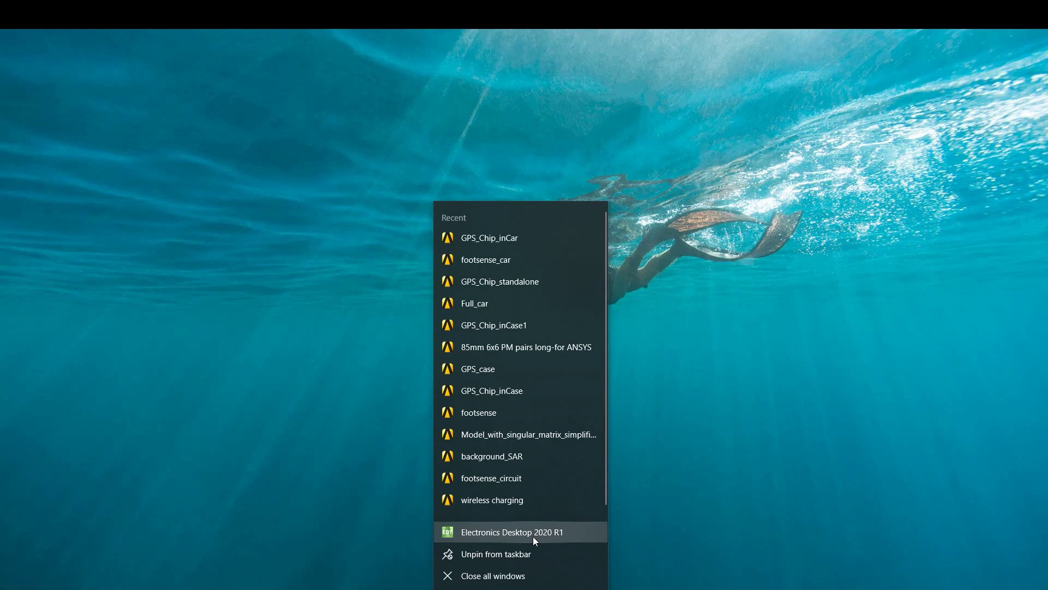
Launch Electronics Desktop 2020 R1 and insert a new HFSS design into the project
left_click(533, 536)
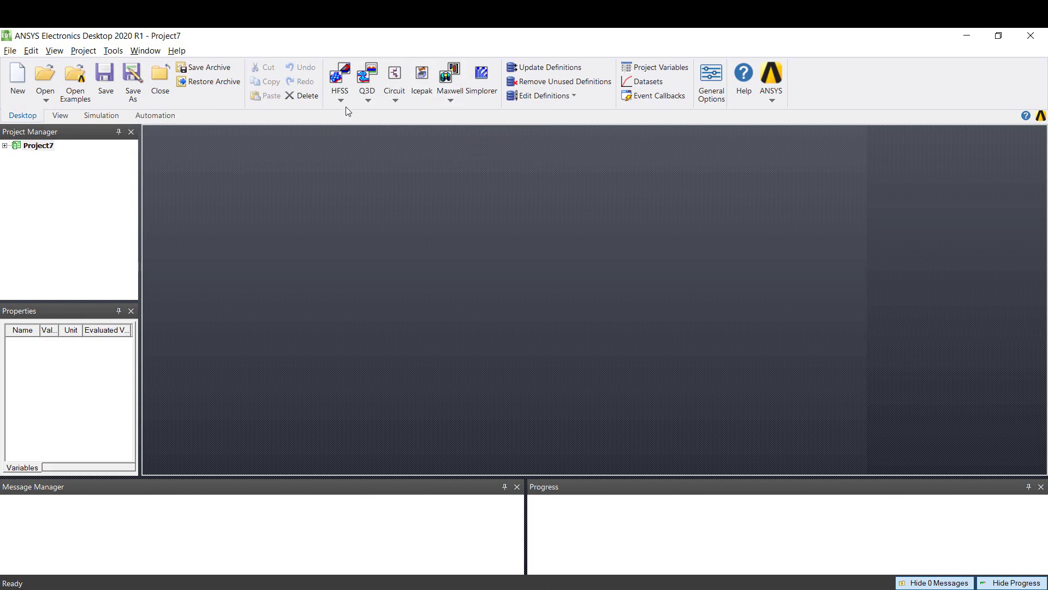
left_click(345, 76)
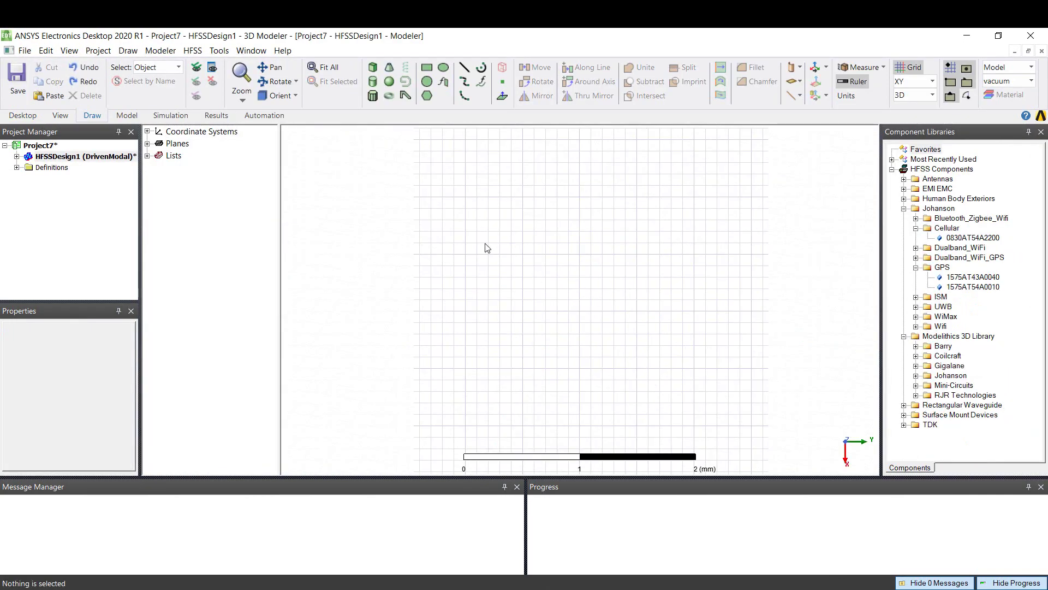
Import the BLE_PCB.sat board model into the 3D modeler, with all modeler file types shown
left_click(170, 50)
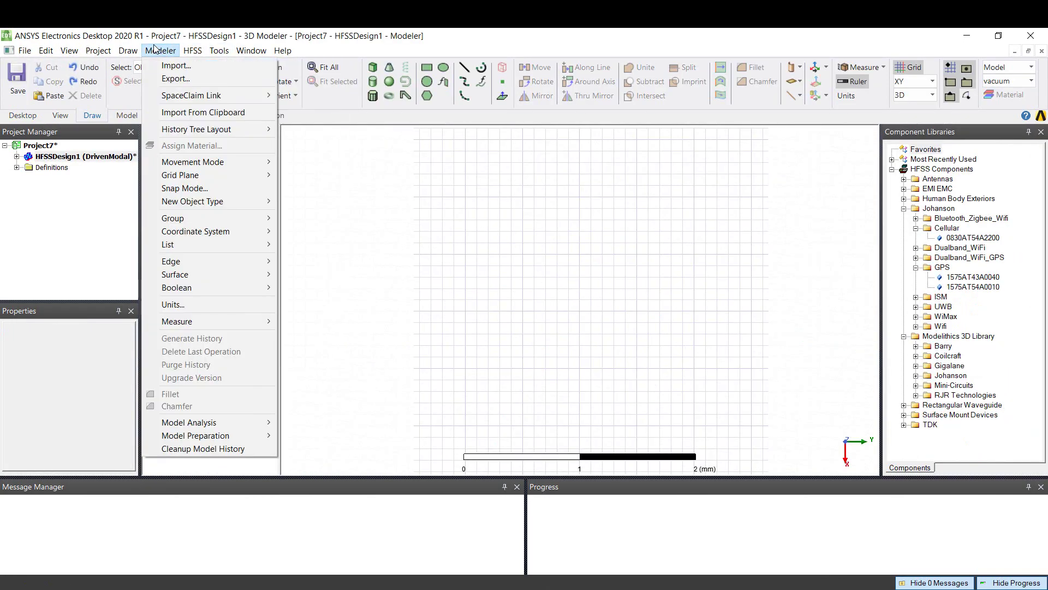
left_click(163, 64)
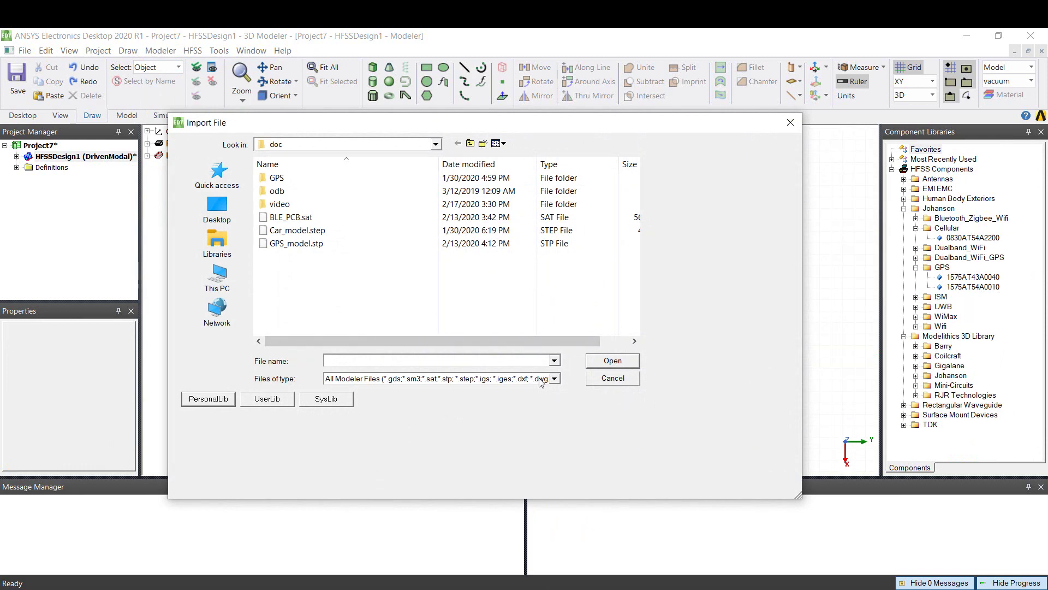
left_click(540, 379)
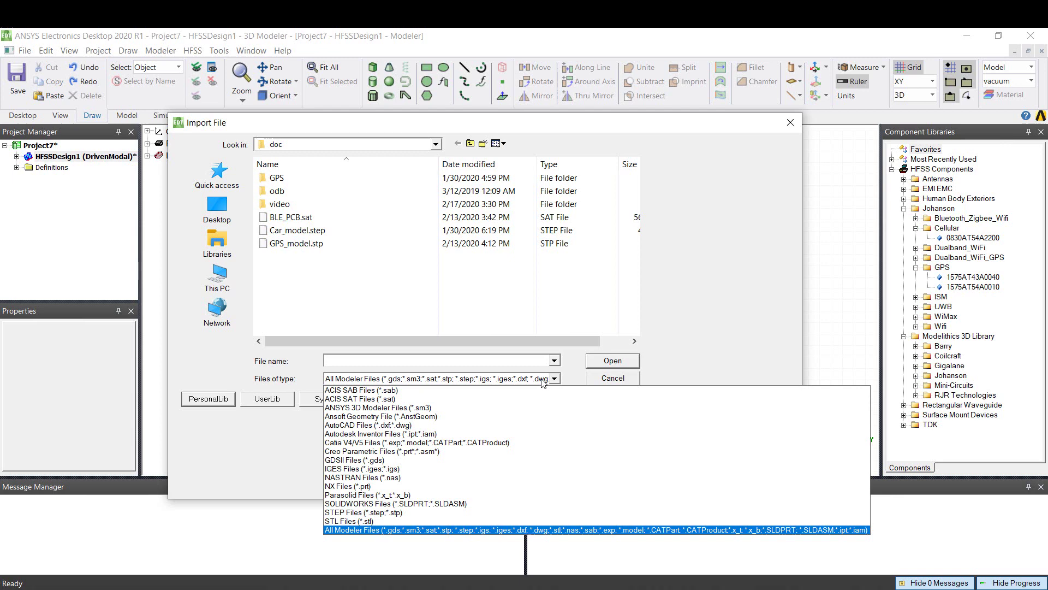
left_click(458, 218)
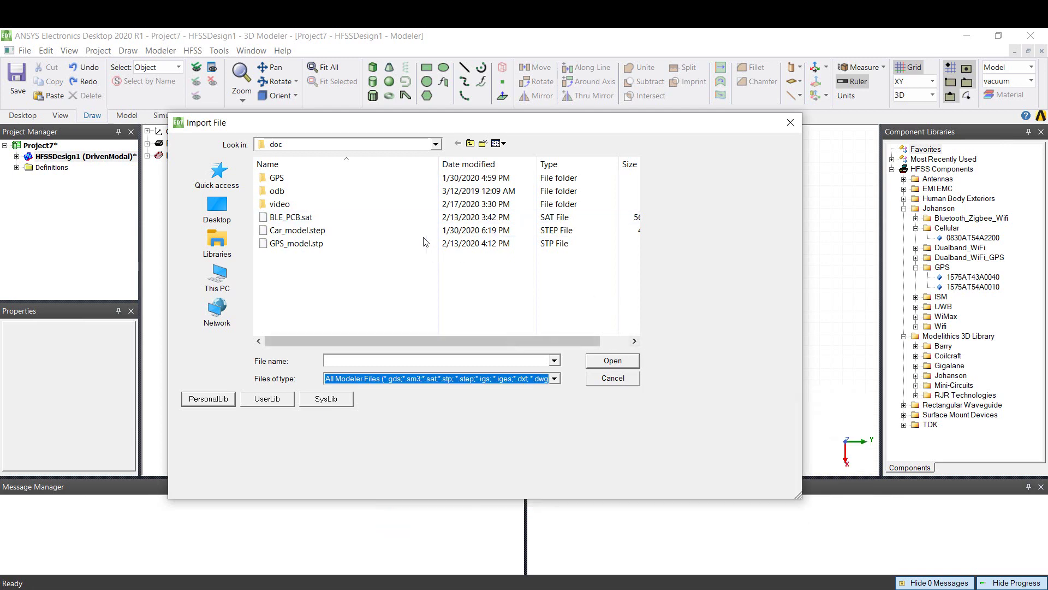
left_click(457, 217)
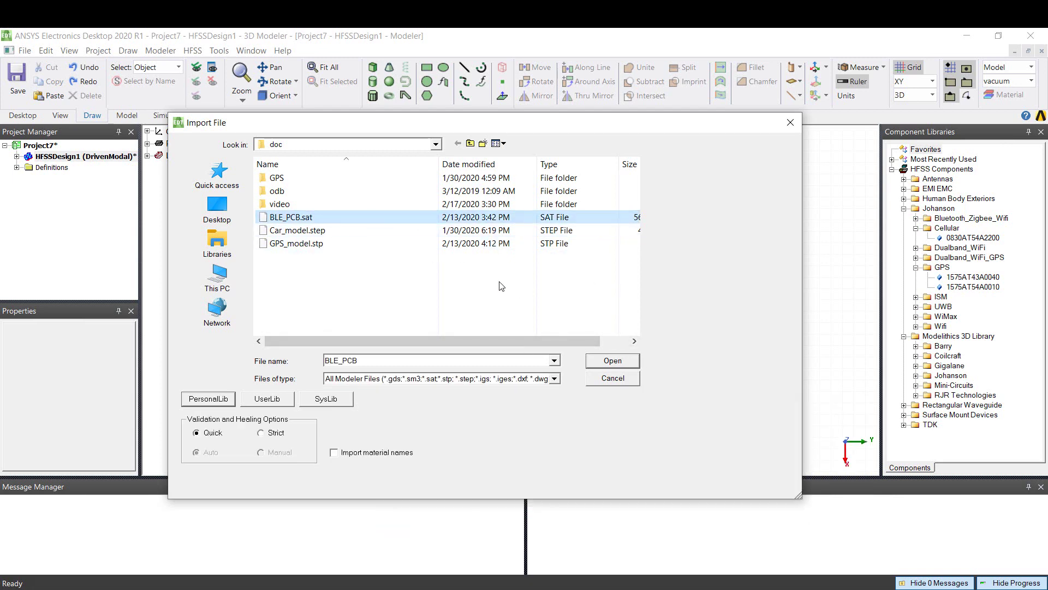
left_click(613, 361)
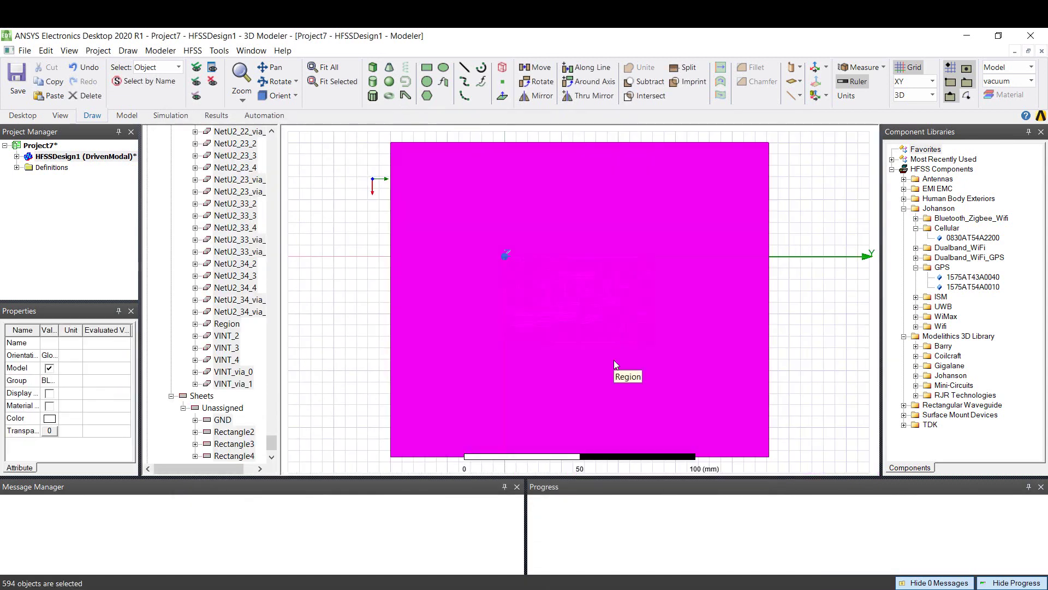
Clear the selection and examine the imported board's feed trace and pads near the rounded corner
left_click(735, 339)
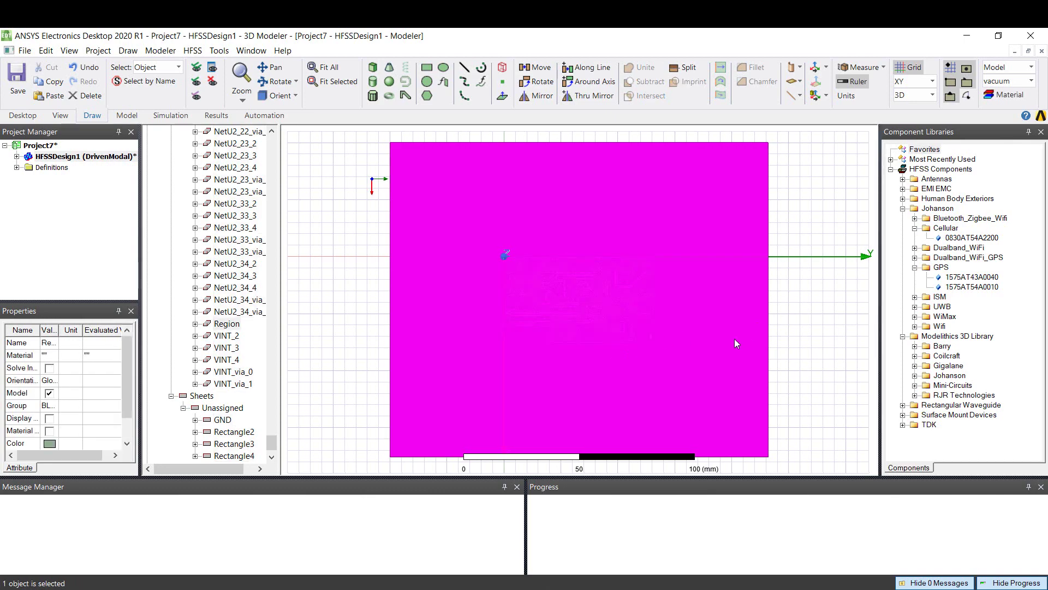
left_click(748, 329)
scroll(677, 344, "up", 5)
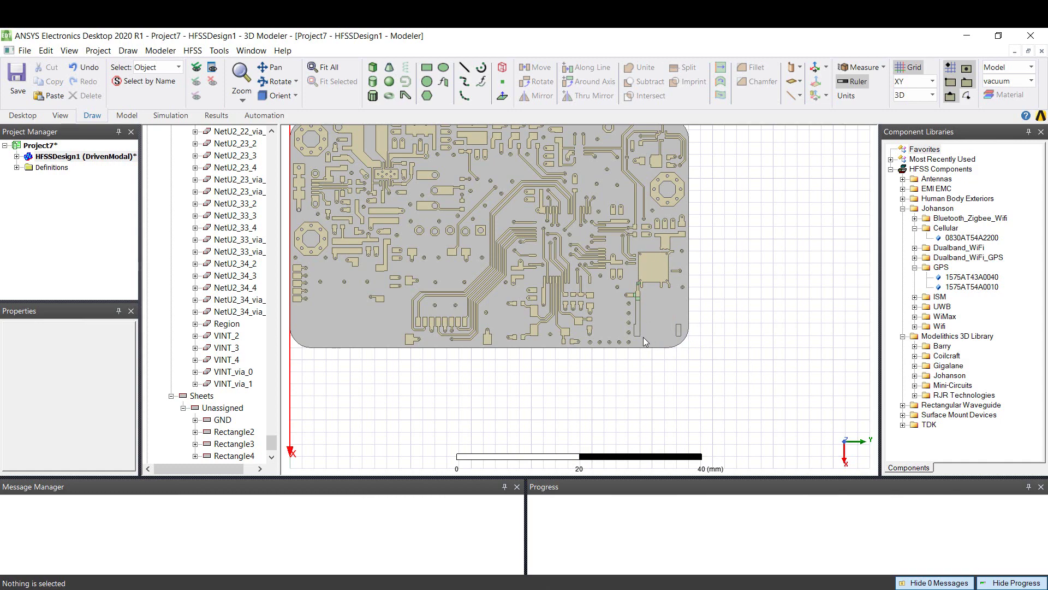
scroll(638, 295, "up", 3)
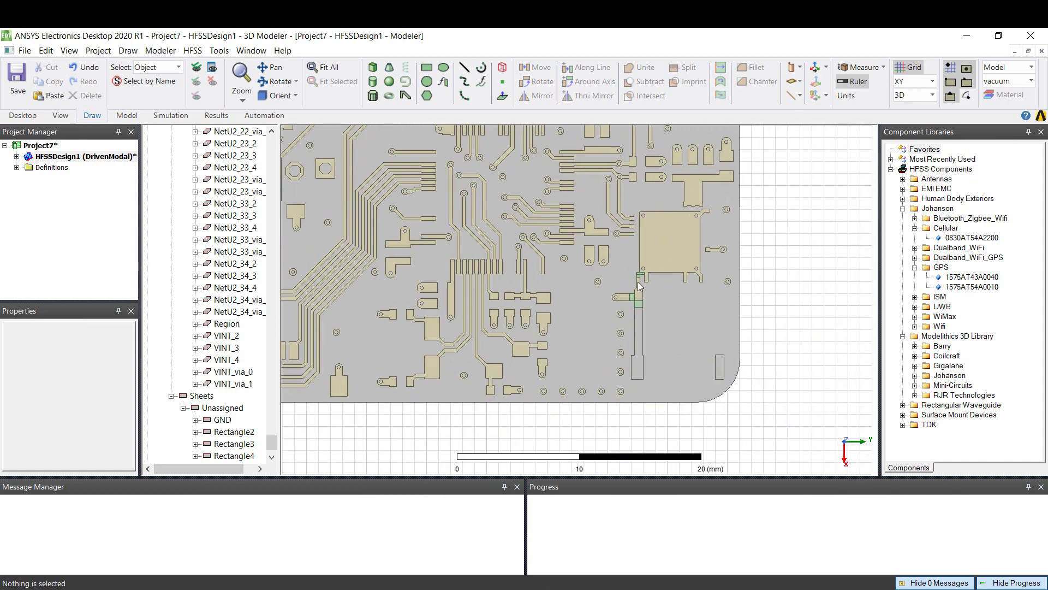
scroll(640, 287, "up", 3)
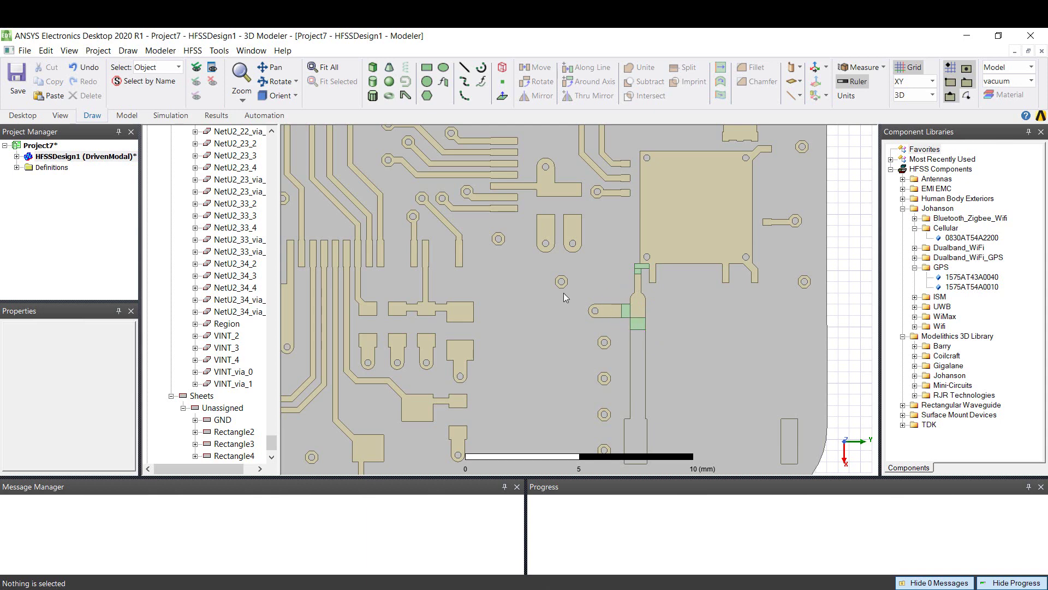
Assign the library material air to the Region solid
scroll(262, 389, "up", 20)
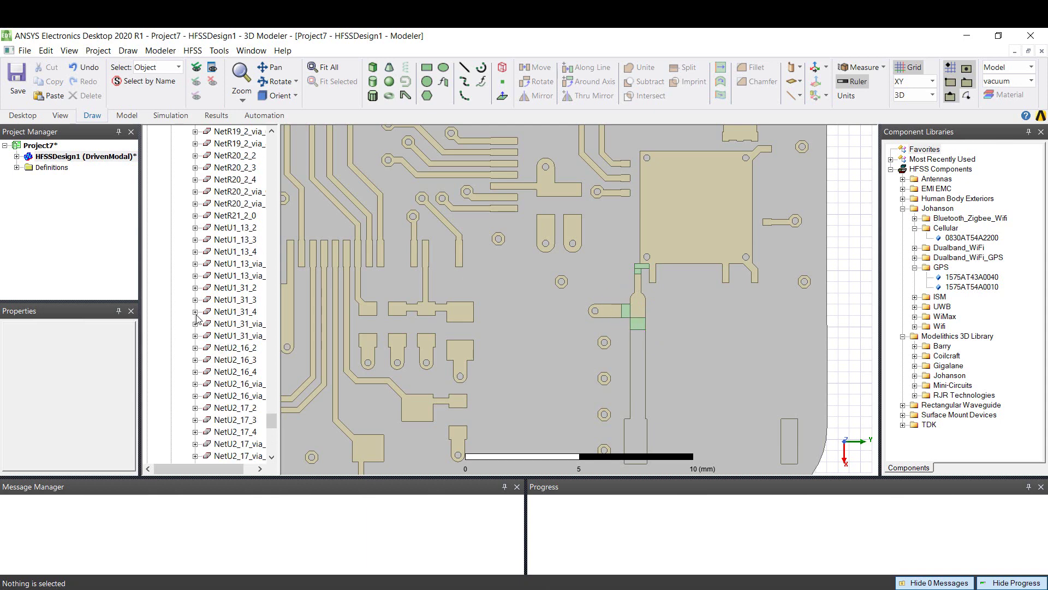
left_click_drag(271, 412, 280, 447)
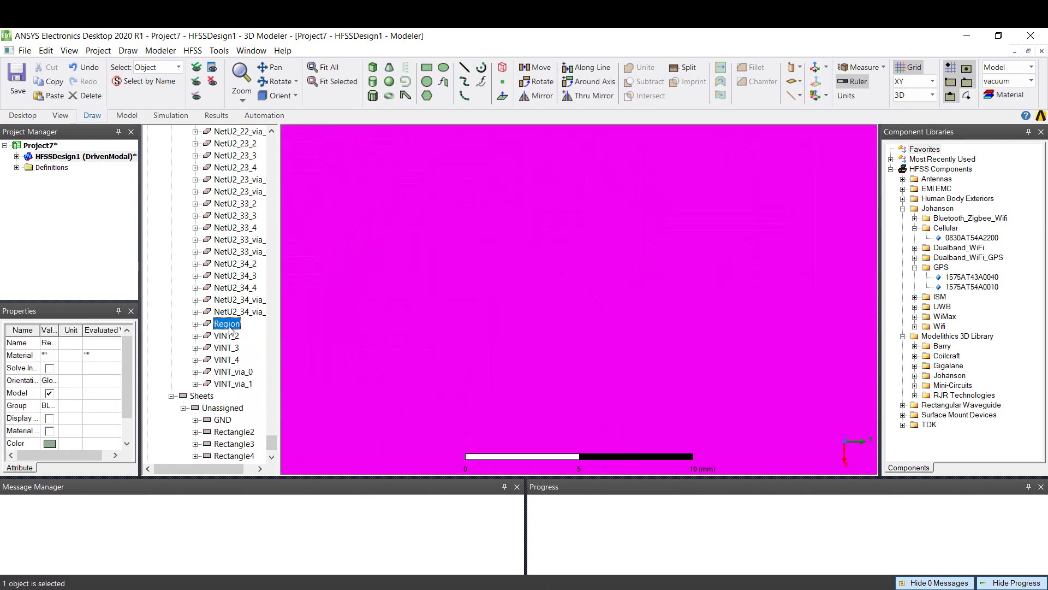
left_click(228, 326)
right_click(230, 327)
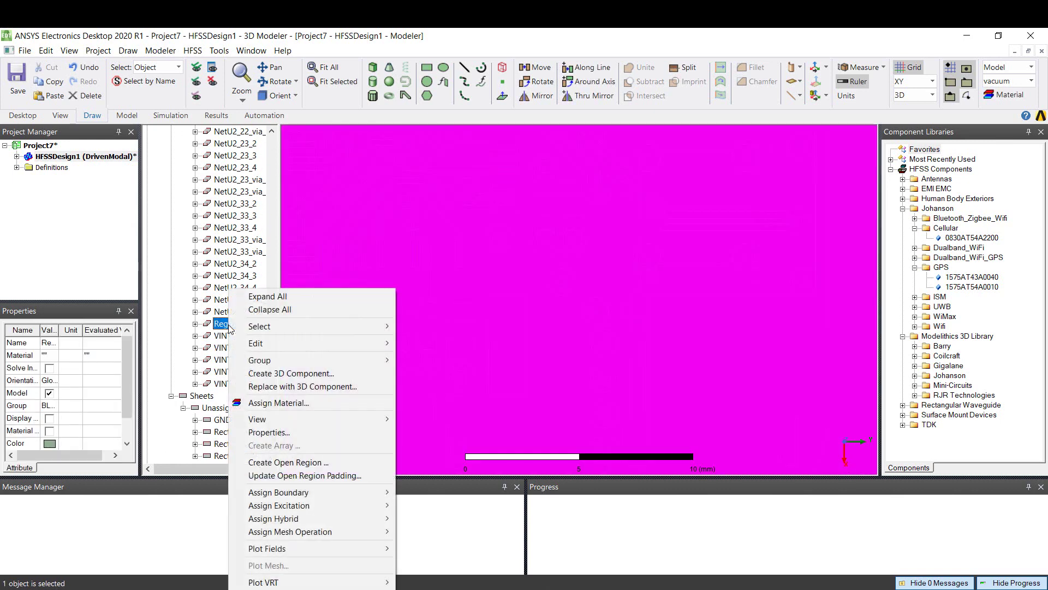
left_click(292, 402)
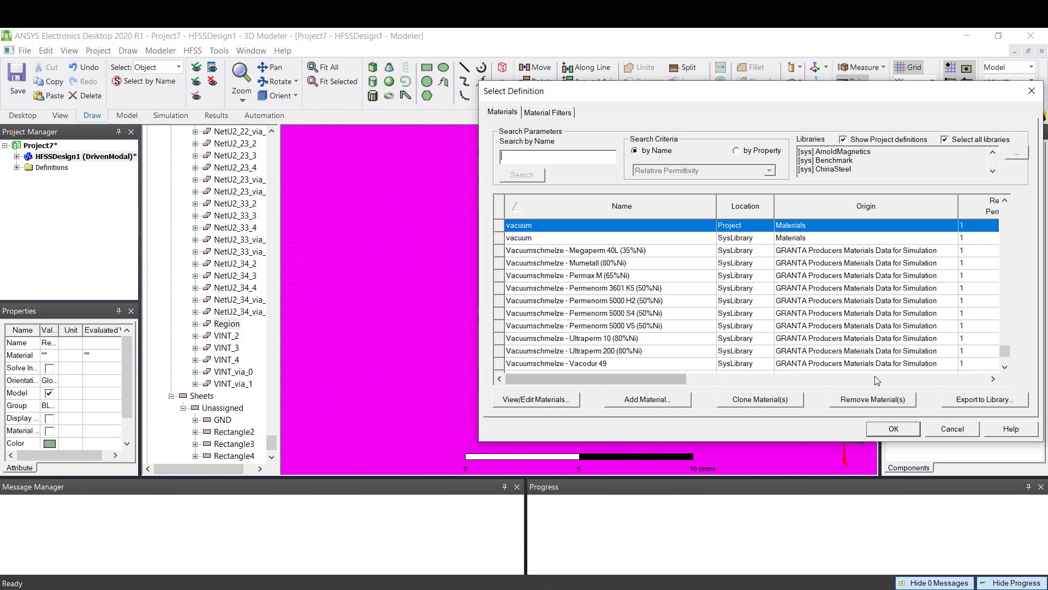
left_click(640, 401)
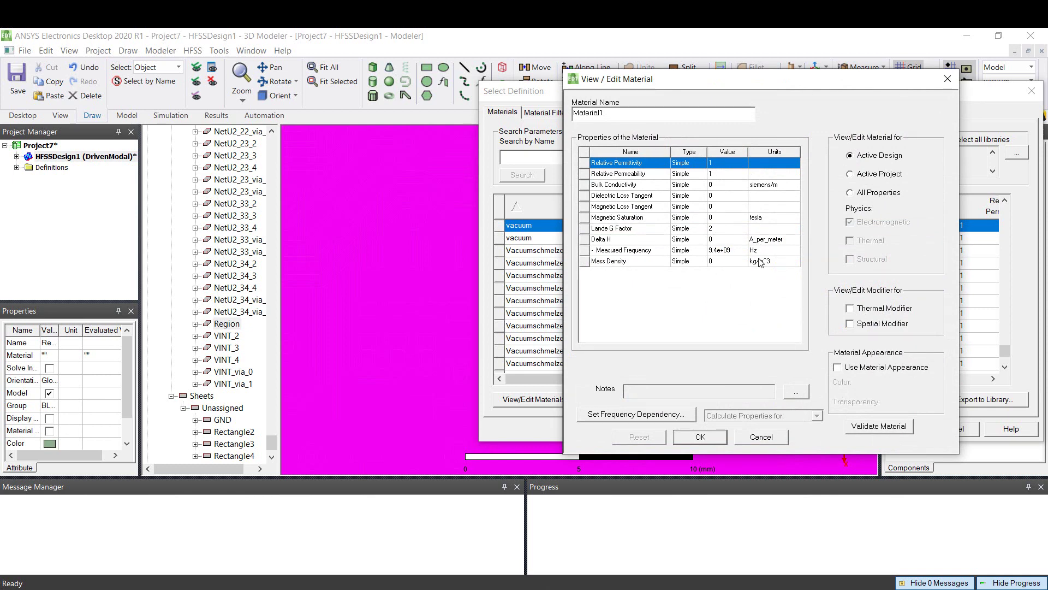
left_click(757, 438)
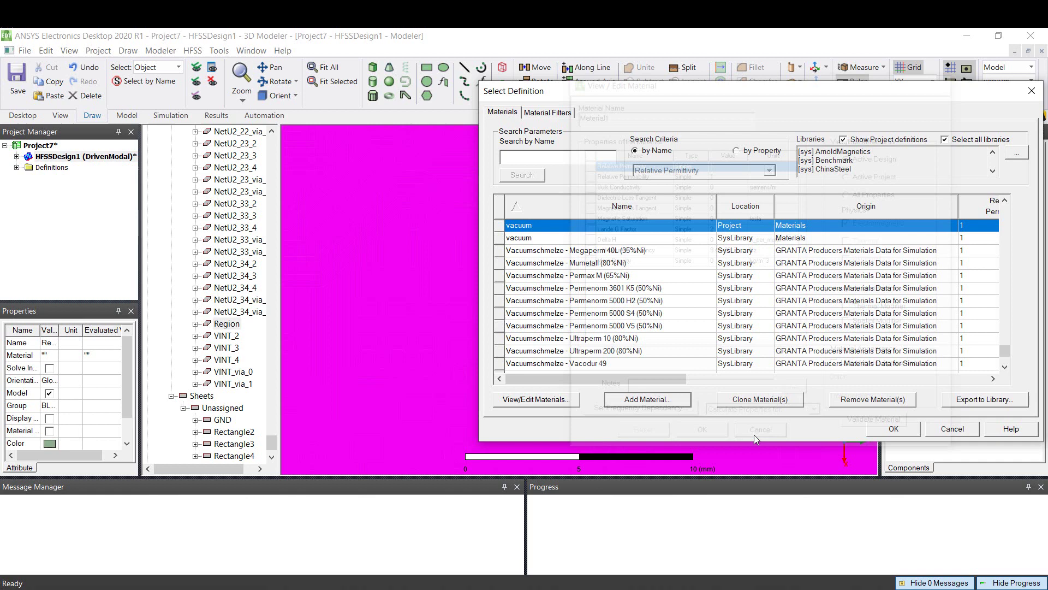
type("air")
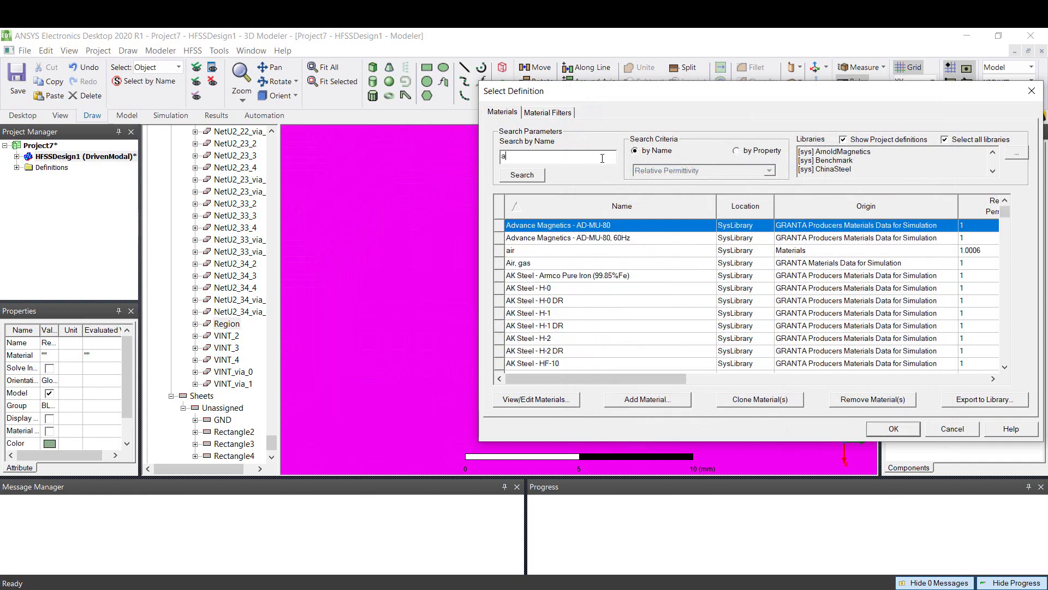
left_click(895, 434)
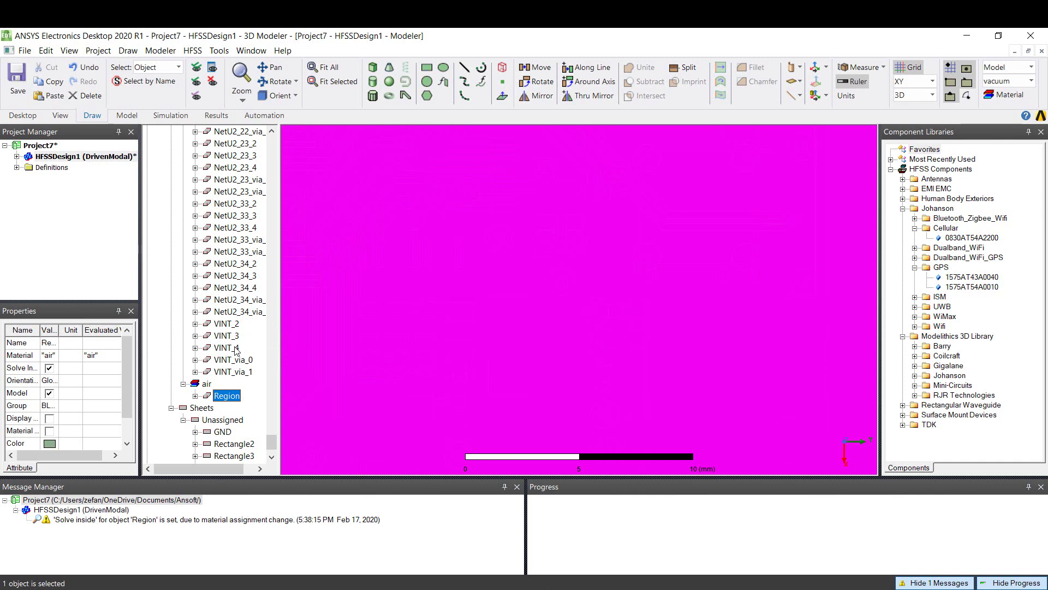
Assign FR4_epoxy to the DIELECTRIC solid and delete the stray 3V3_39 solid from that material group
left_click(237, 261)
key("d")
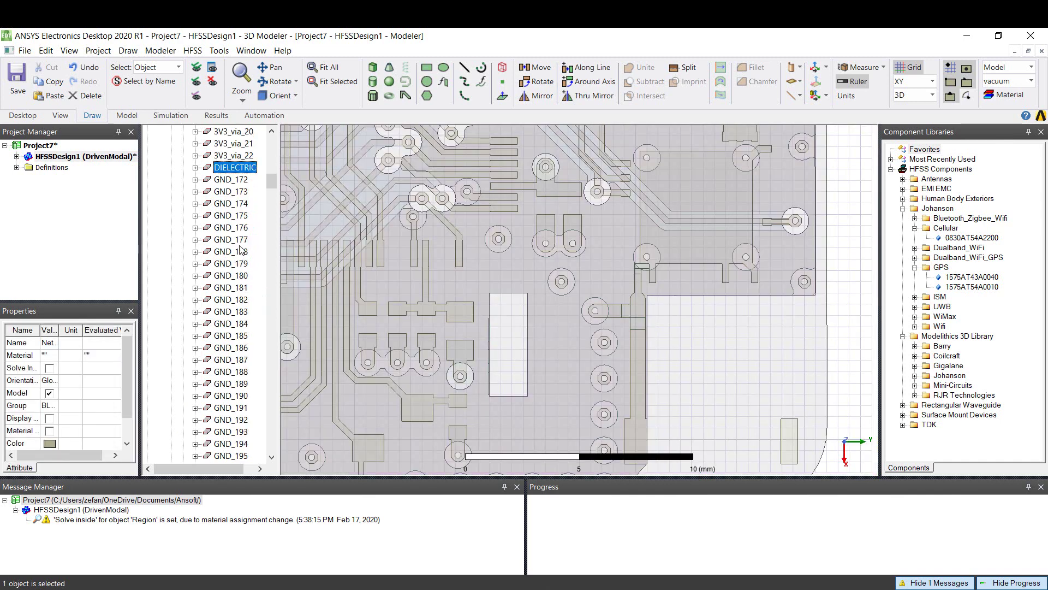
right_click(243, 172)
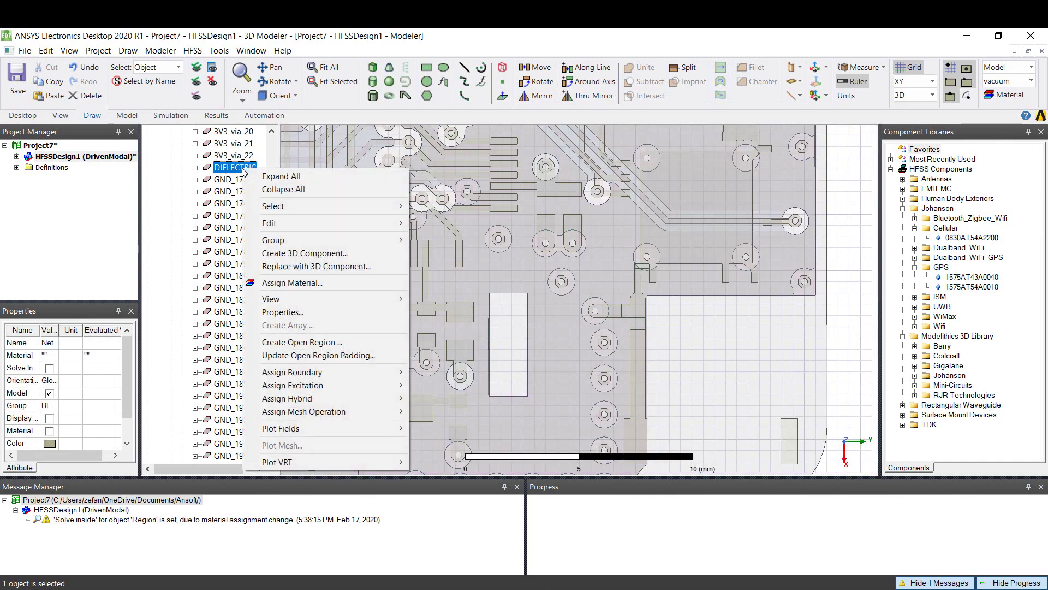
left_click(335, 282)
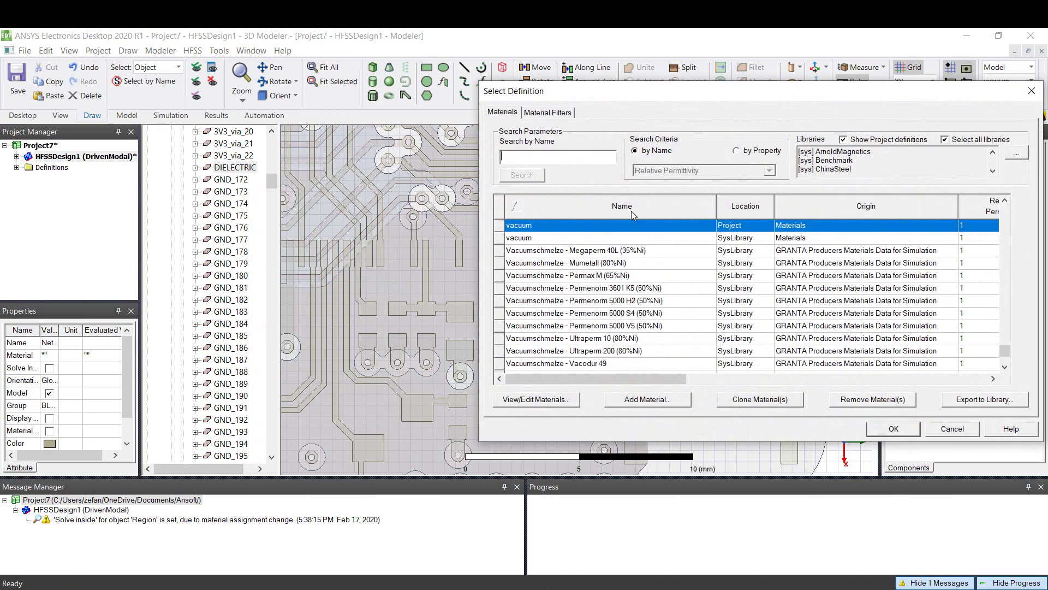
left_click(546, 155)
type("fr")
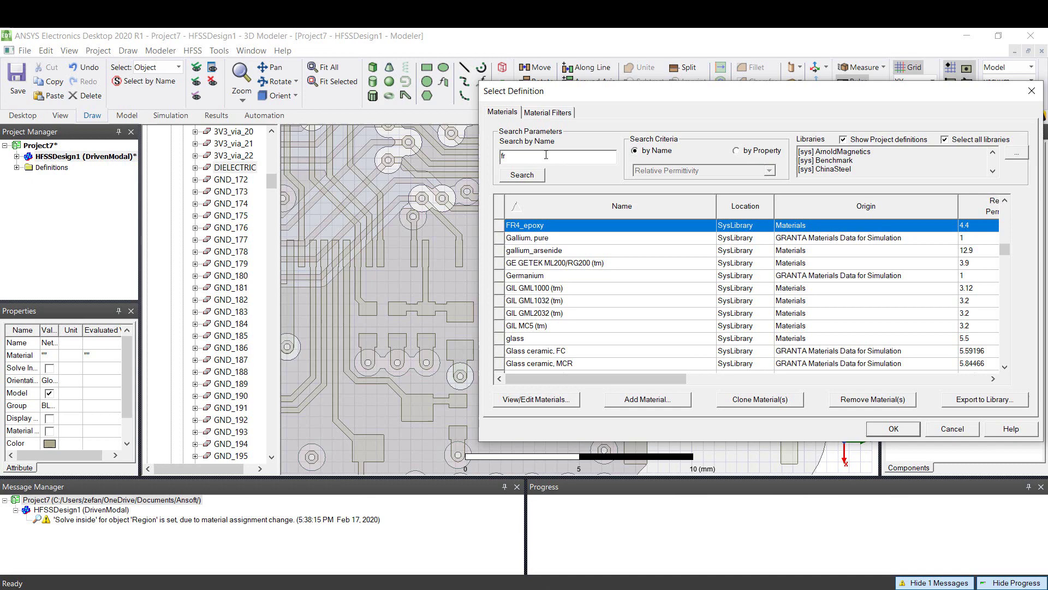
left_click(892, 430)
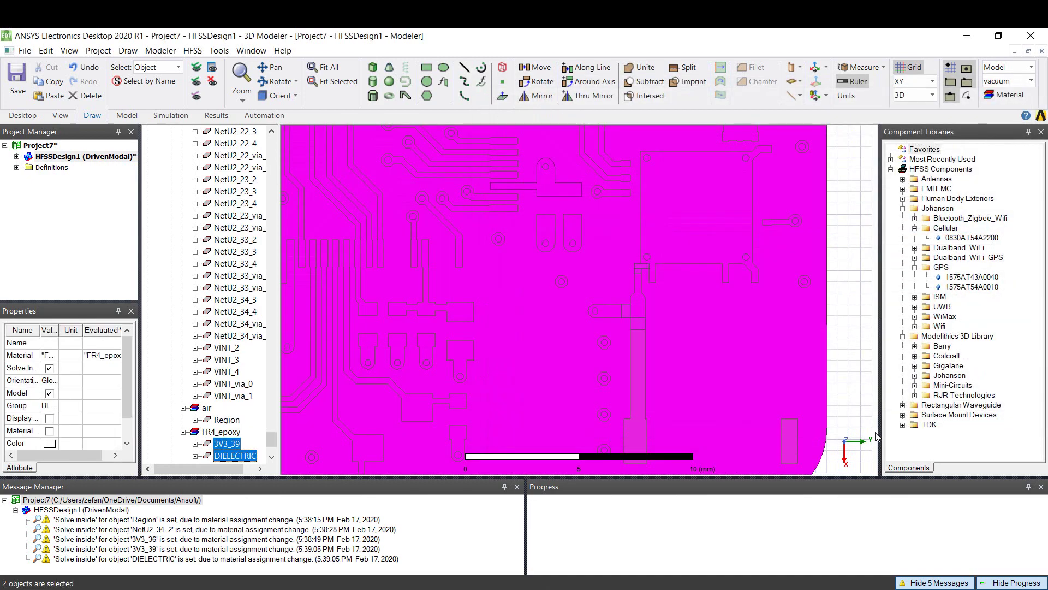
left_click(222, 406)
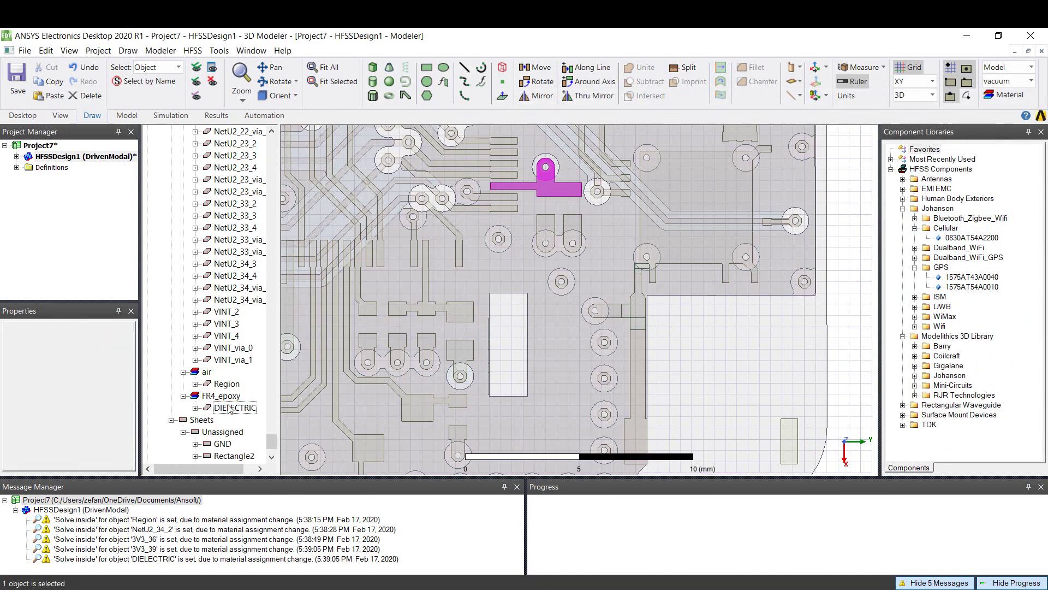
key("Delete")
Assign copper to all remaining solids without a material, from 3V3_23 through VINT_via_1
left_click(233, 361)
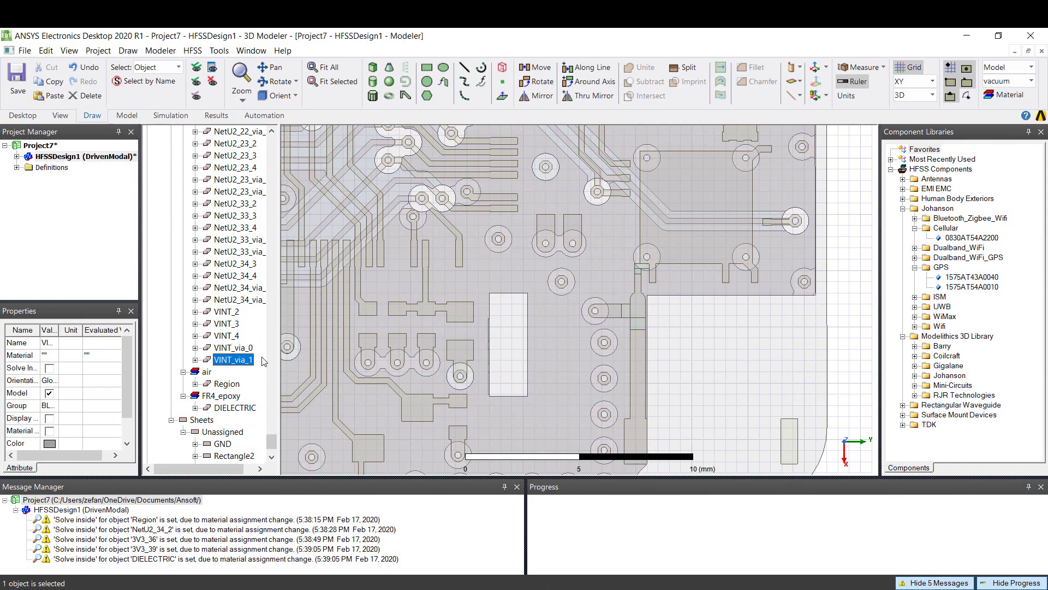
left_click_drag(275, 443, 272, 144)
left_click(231, 182, "shift")
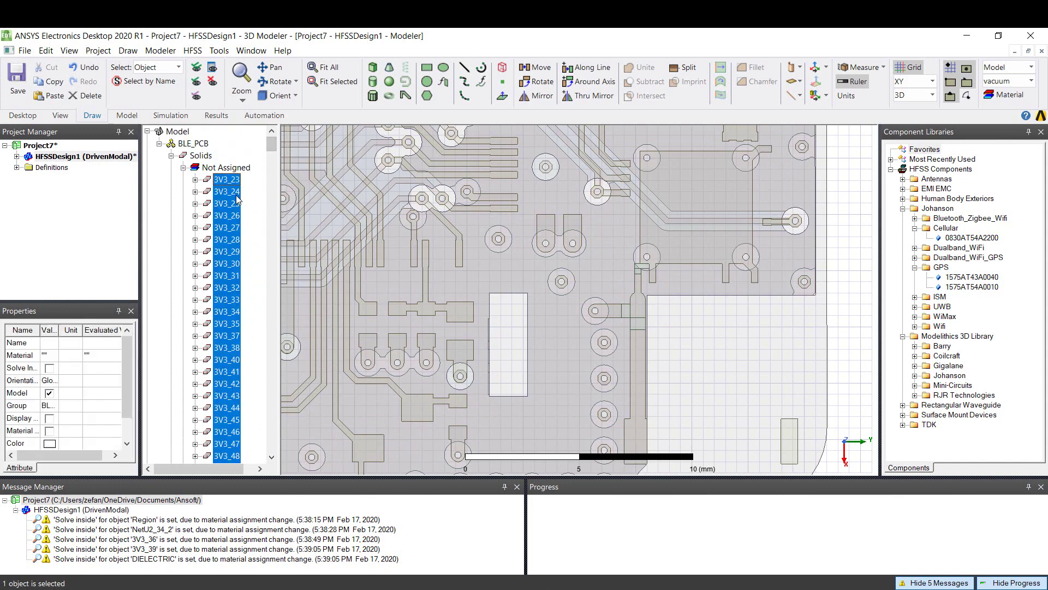
right_click(235, 195)
left_click(328, 310)
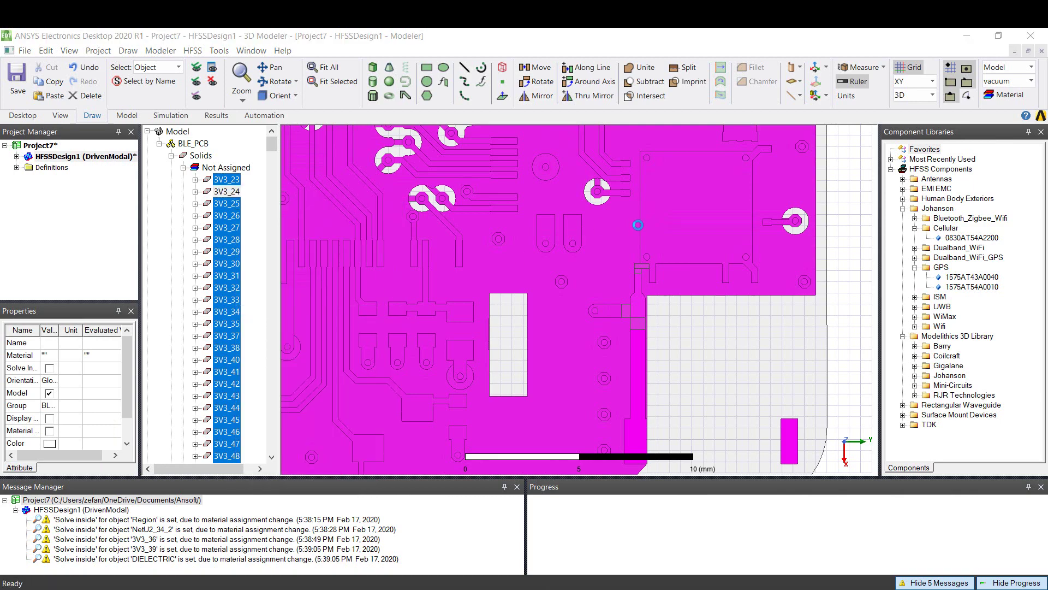
type("copper")
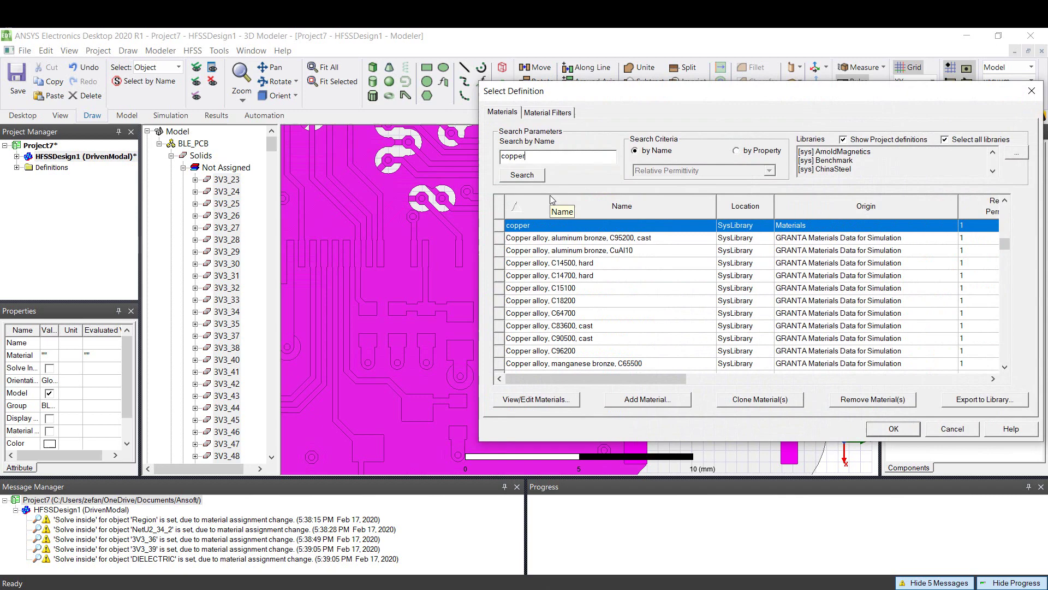
left_click(894, 429)
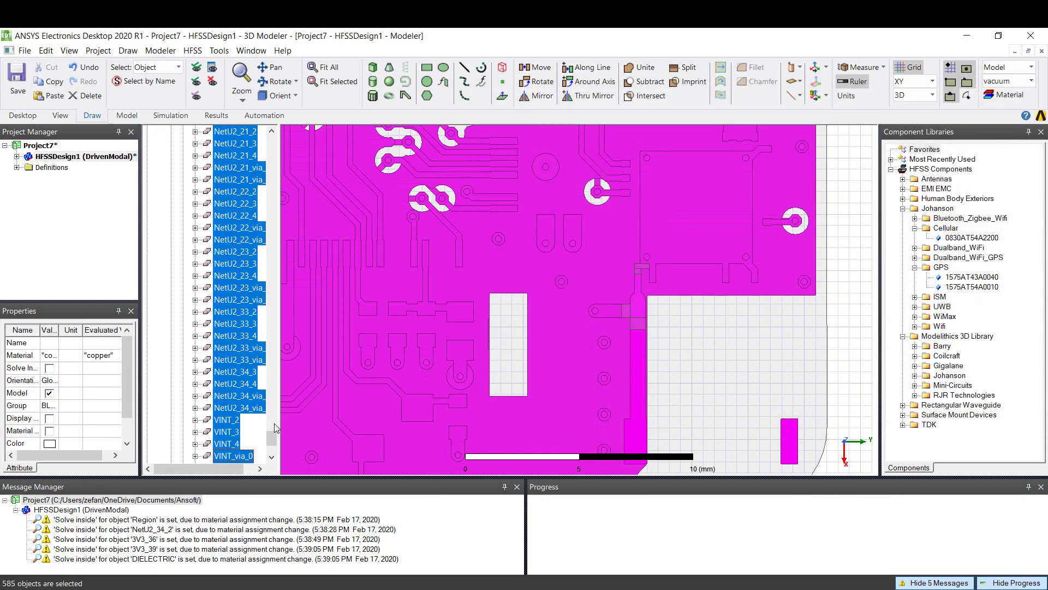
Collapse the copper group and assign a Perfect E boundary to the GND sheet
left_click_drag(276, 428, 272, 143)
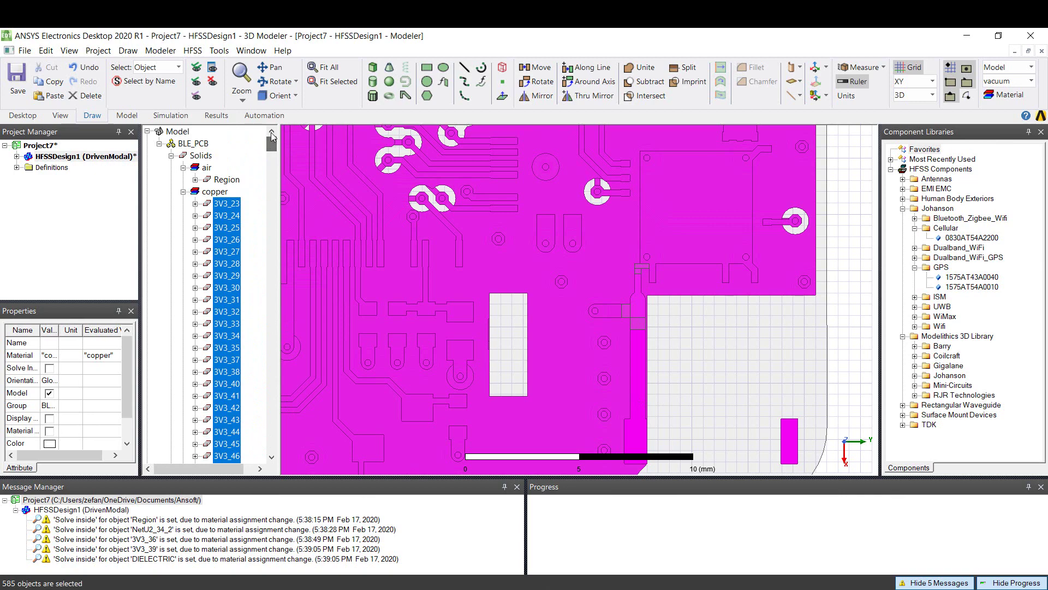
left_click(184, 192)
left_click(221, 251)
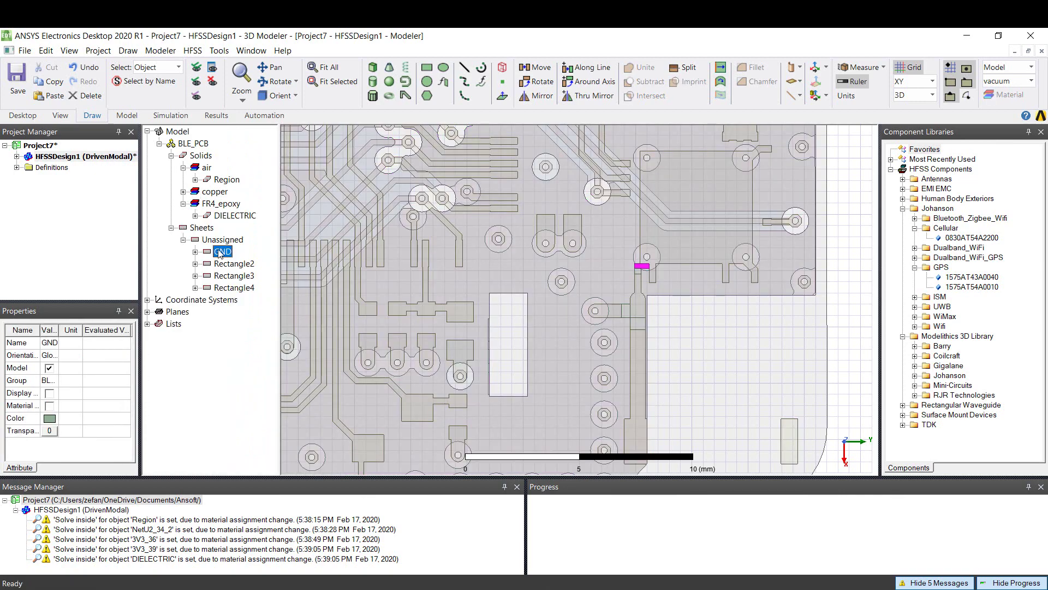
right_click(220, 254)
mouse_move(362, 455)
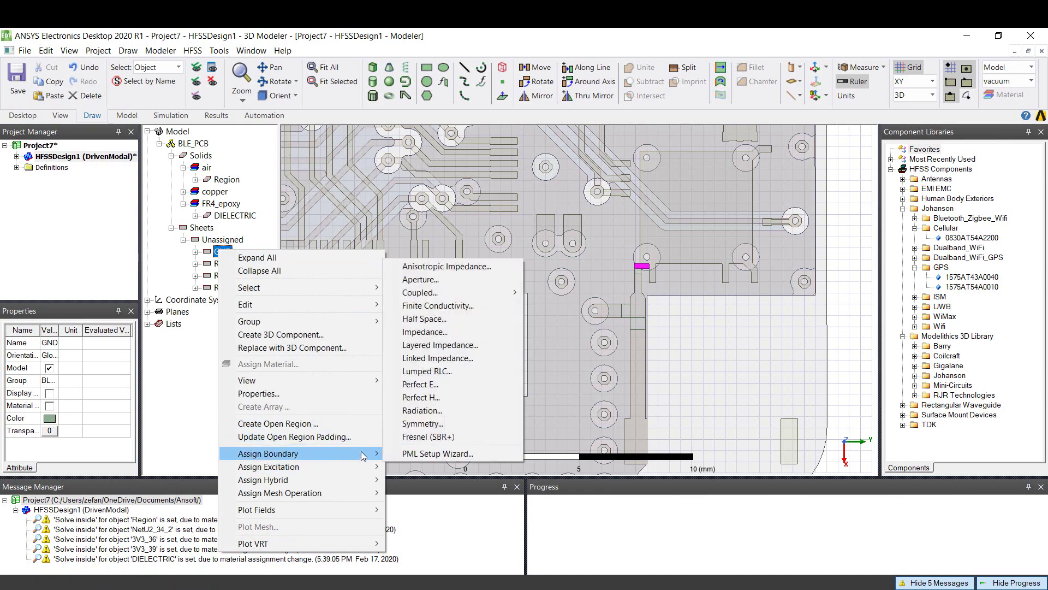
left_click(447, 384)
key("Return")
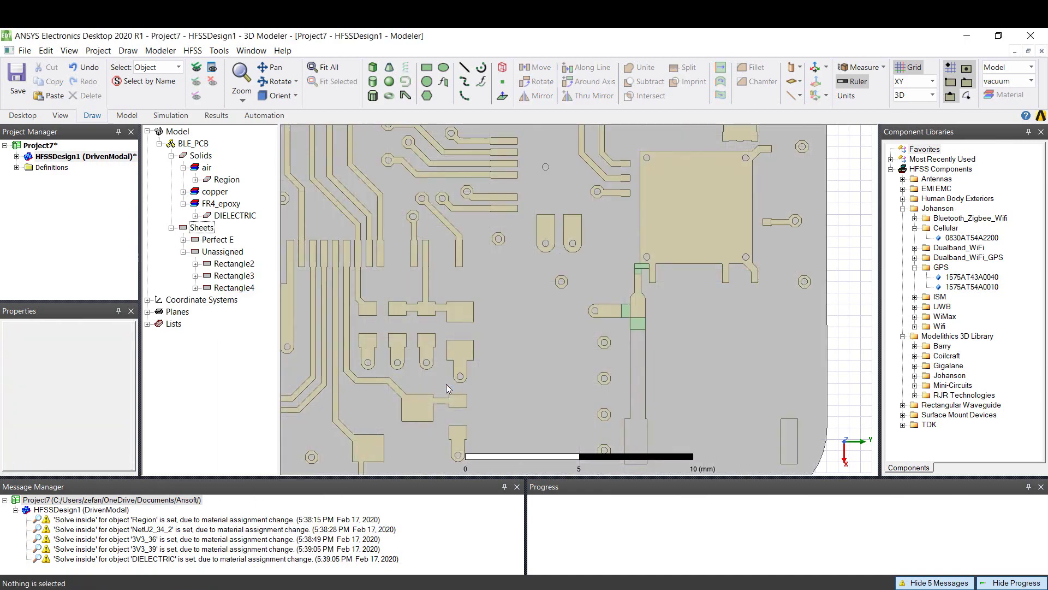
Start a lumped port named Port1 on the Rectangle2 sheet with a full port impedance of 50 ohm
left_click(243, 265)
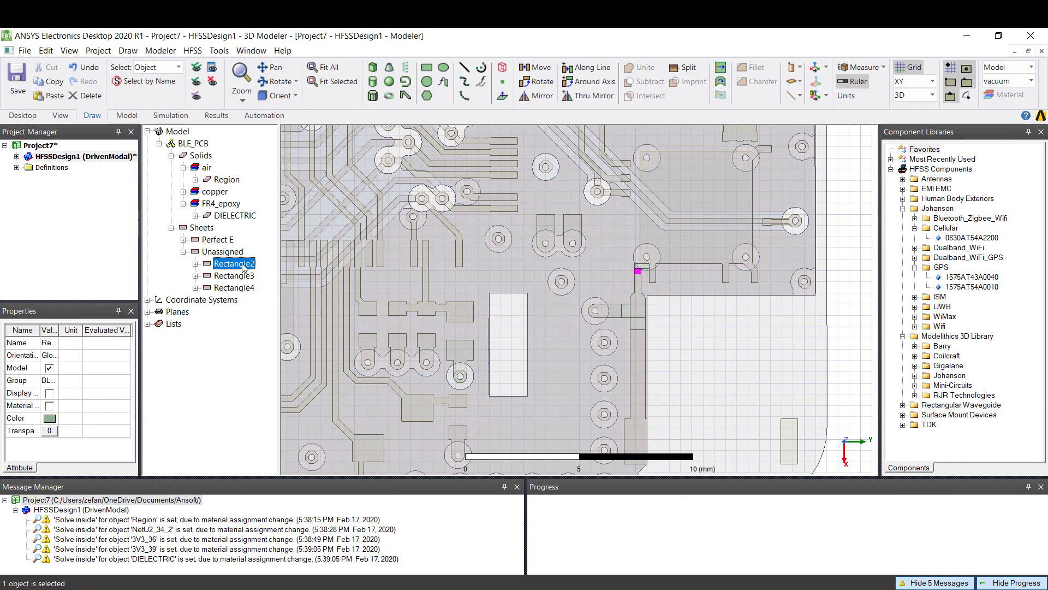
right_click(243, 265)
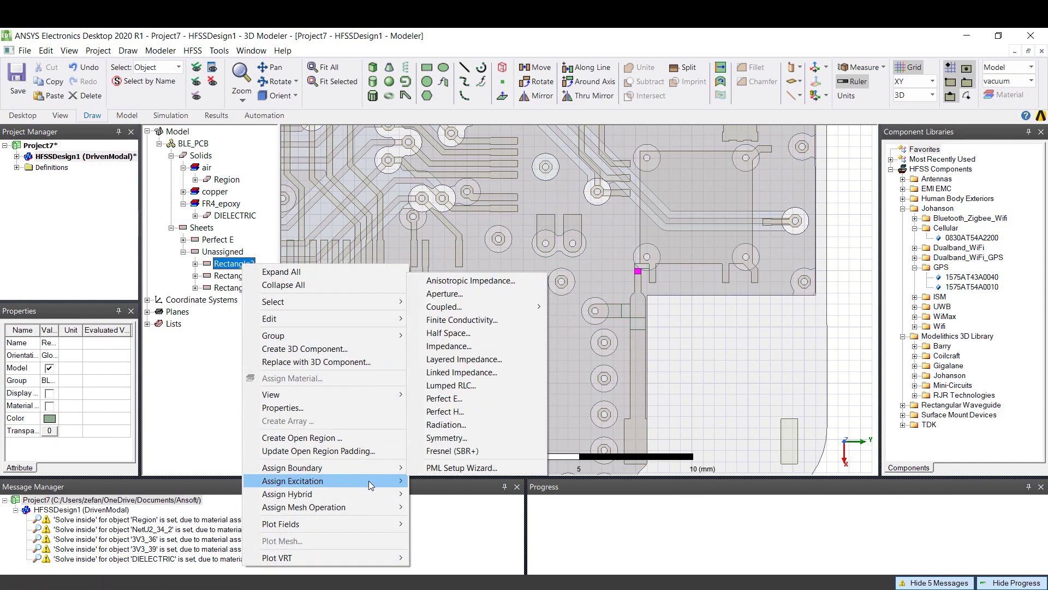
mouse_move(369, 480)
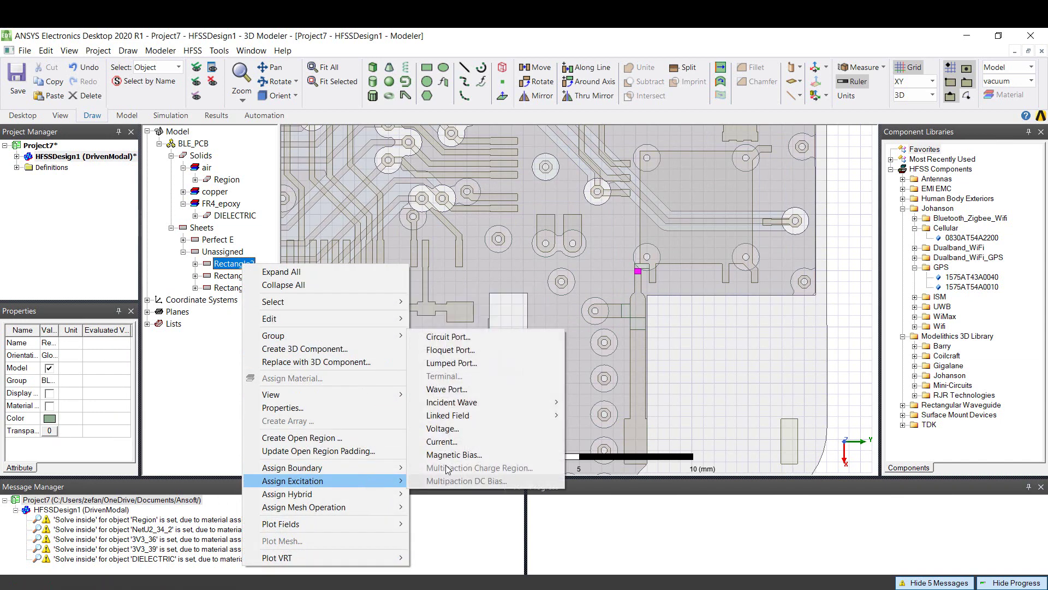
left_click(486, 368)
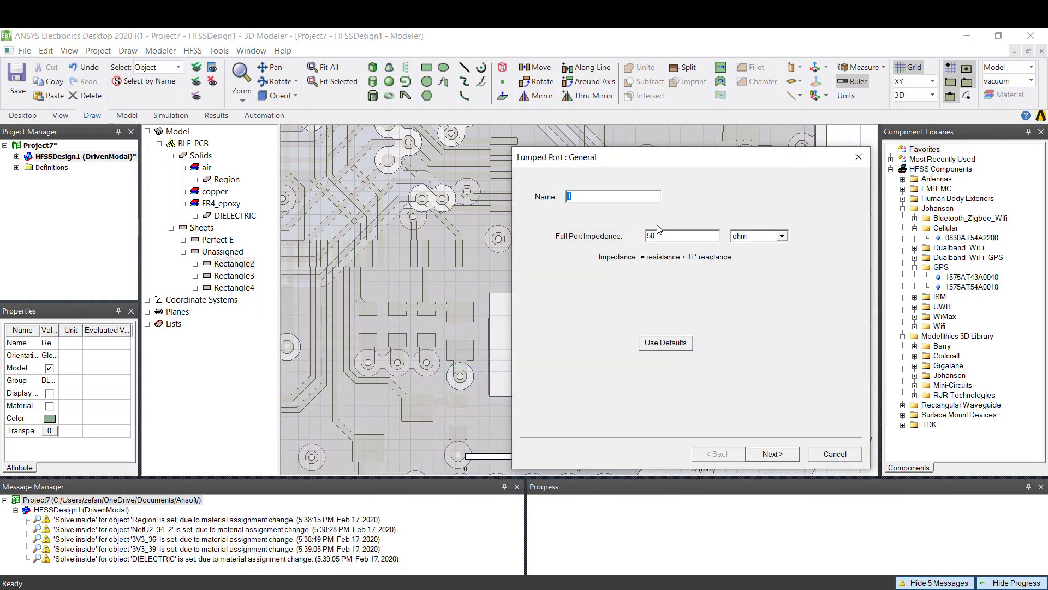
key("Return")
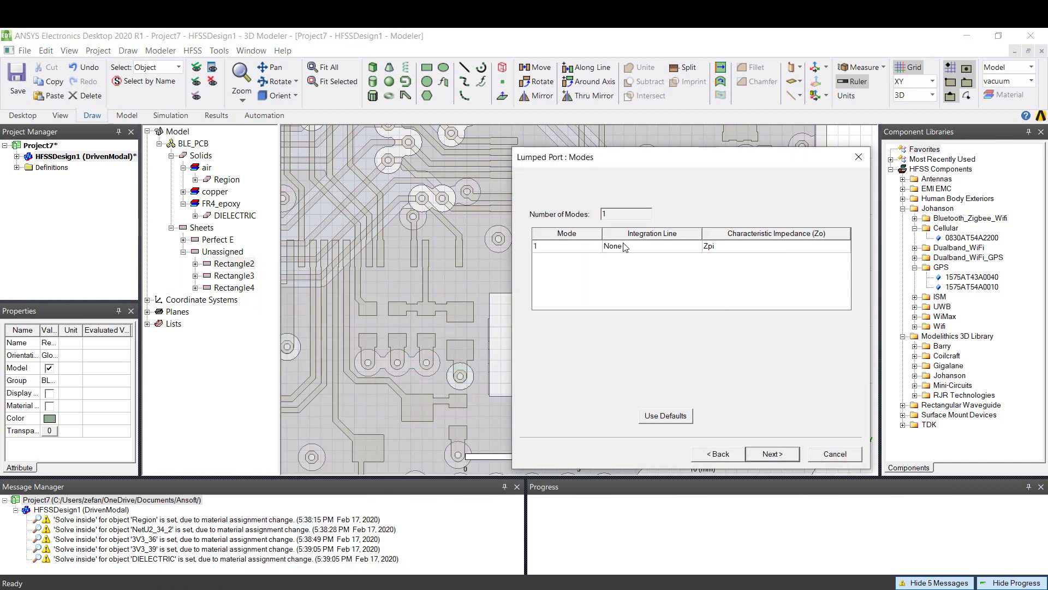
Draw Port1's integration line from the upper to the lower edge midpoint of Rectangle2 and finish the port renormalized to 50 ohm
left_click(625, 246)
left_click(671, 253)
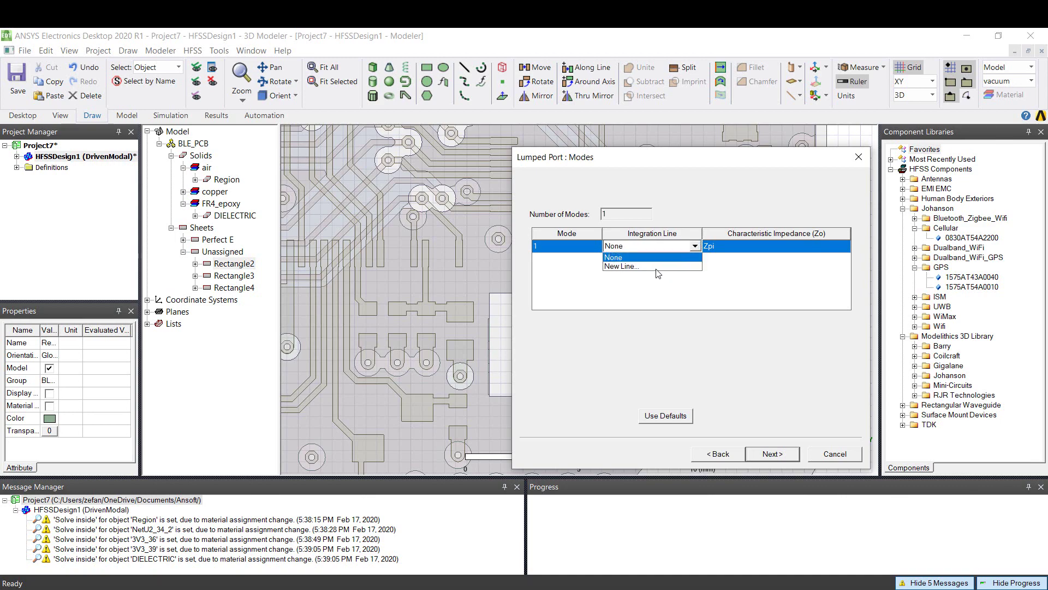
left_click(672, 271)
scroll(642, 270, "up", 3)
scroll(641, 271, "up", 2)
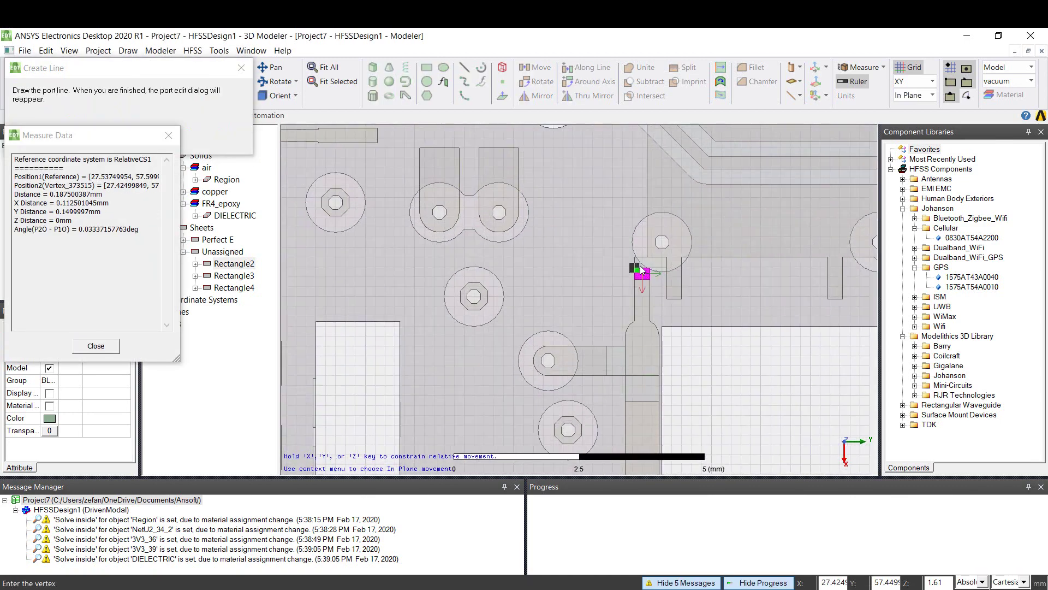
scroll(643, 272, "up", 3)
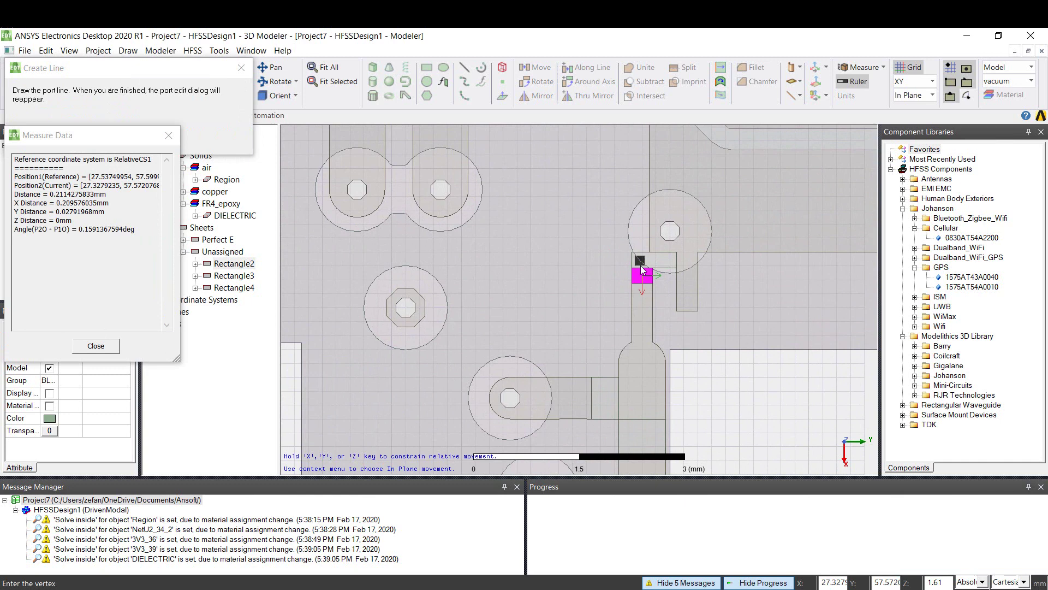
left_click(645, 270)
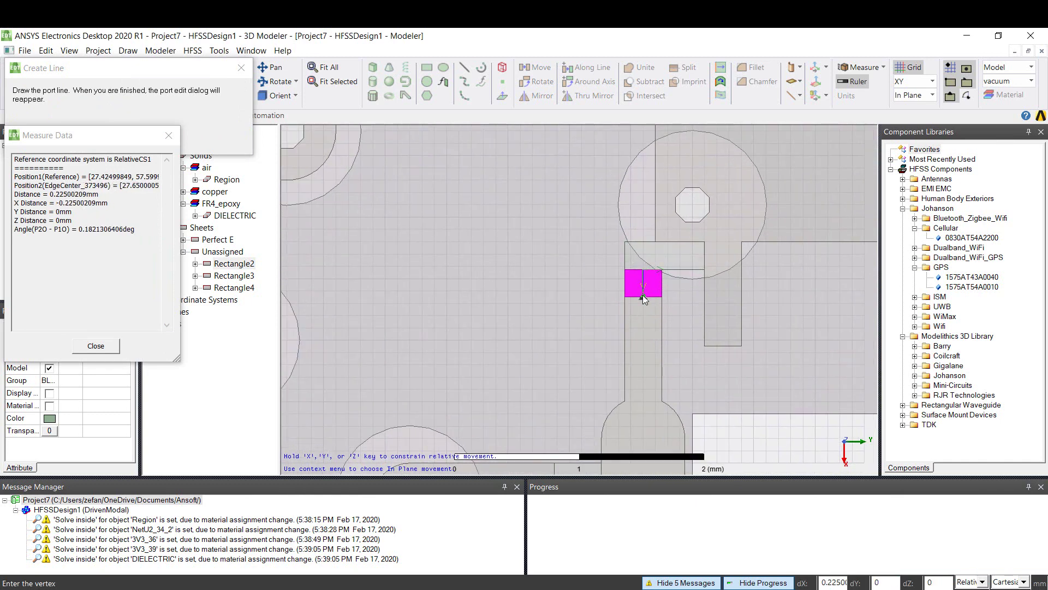
left_click(643, 297)
key("Return")
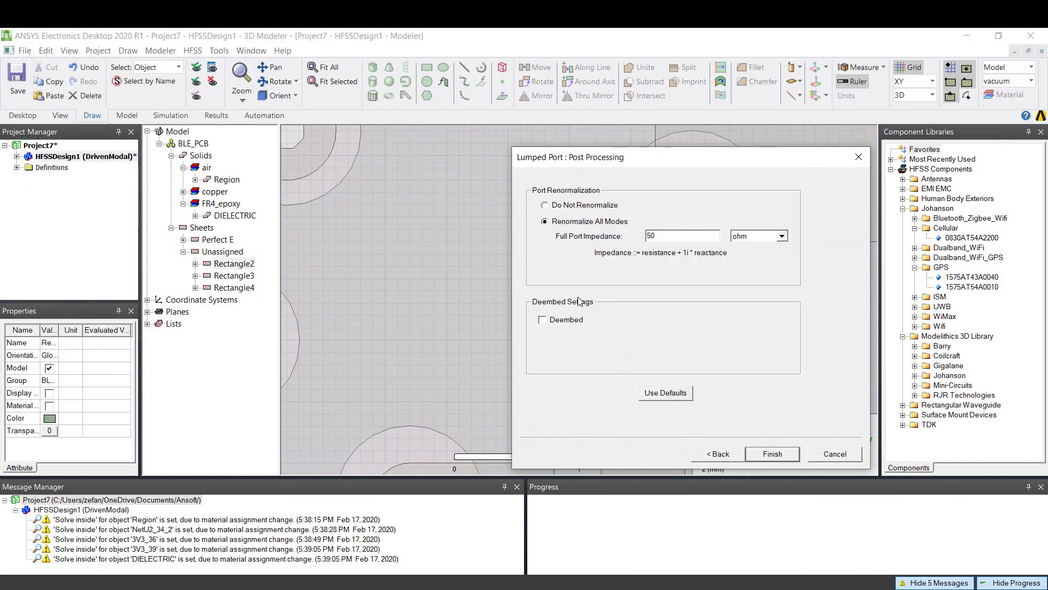
key("Return")
Start a lumped port named Series with 50 ohm impedance on the Rectangle3 sheet in the feed trace
left_click(233, 275)
scroll(627, 323, "down", 3)
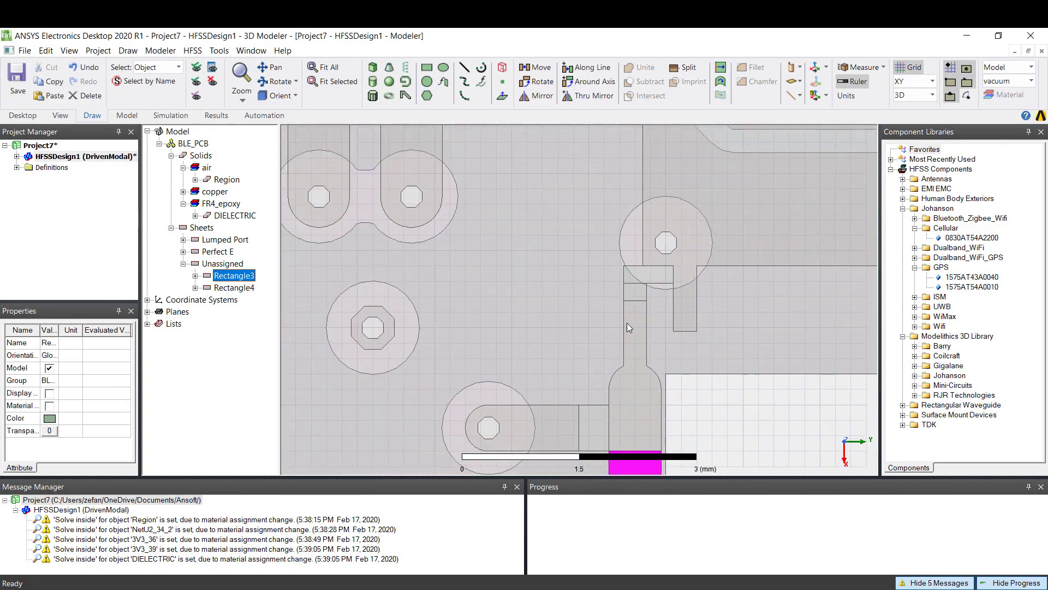
left_click_drag(647, 413, 607, 329, "alt")
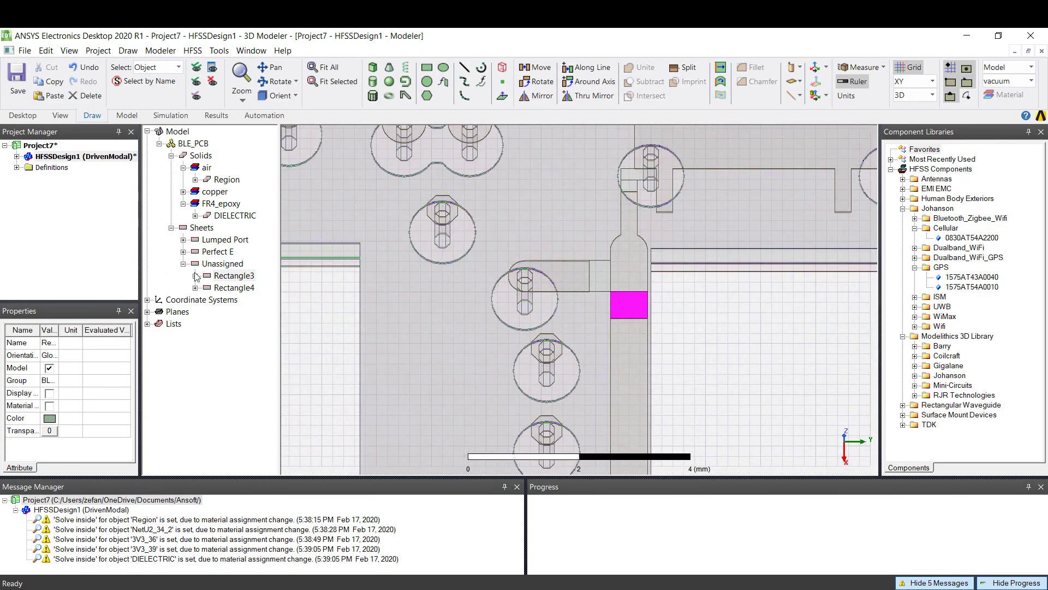
right_click(234, 276)
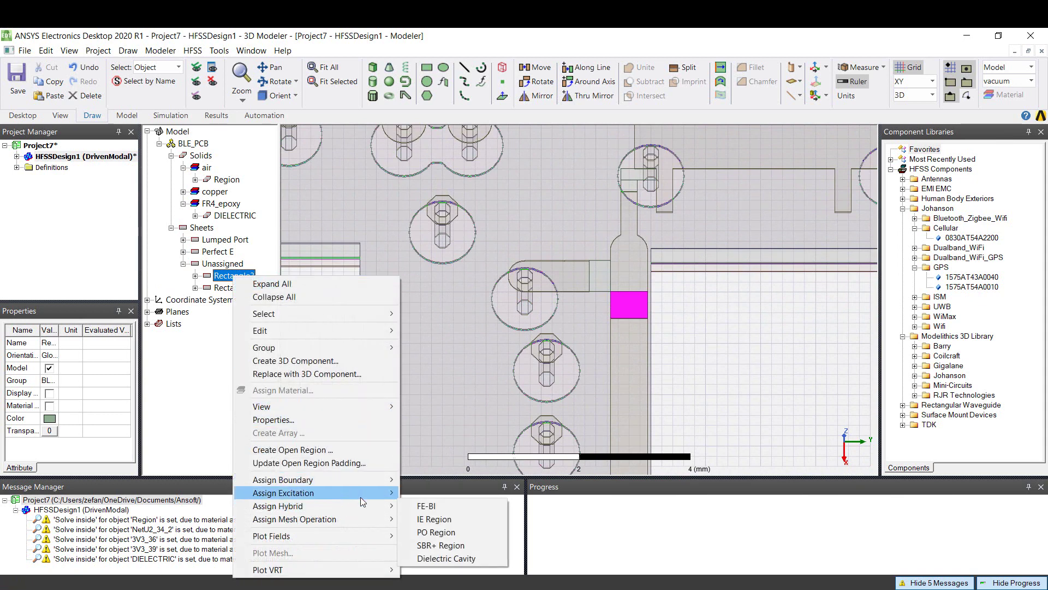
mouse_move(360, 494)
left_click(522, 375)
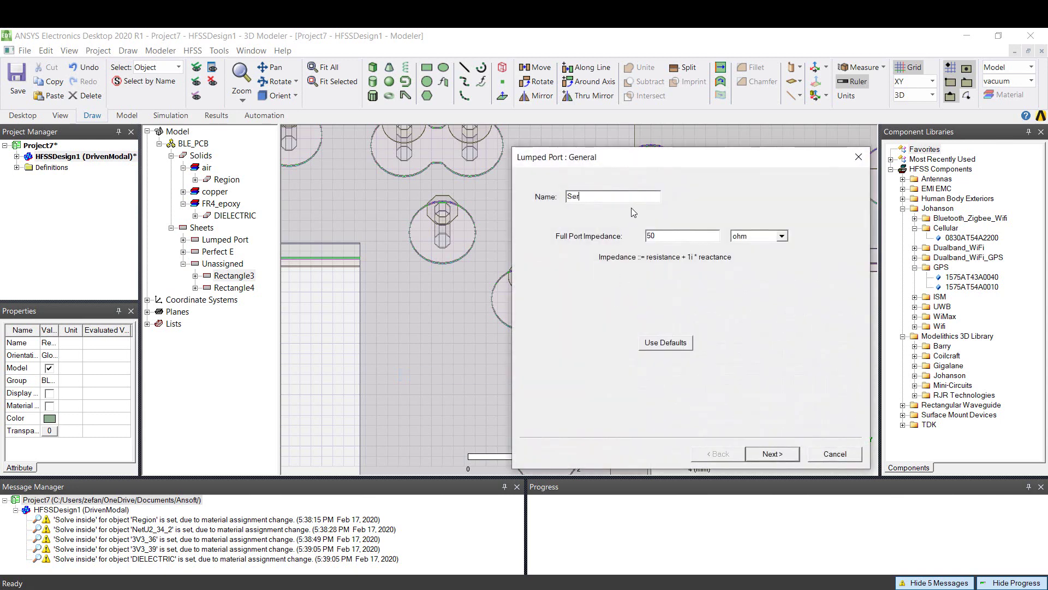
key("Return")
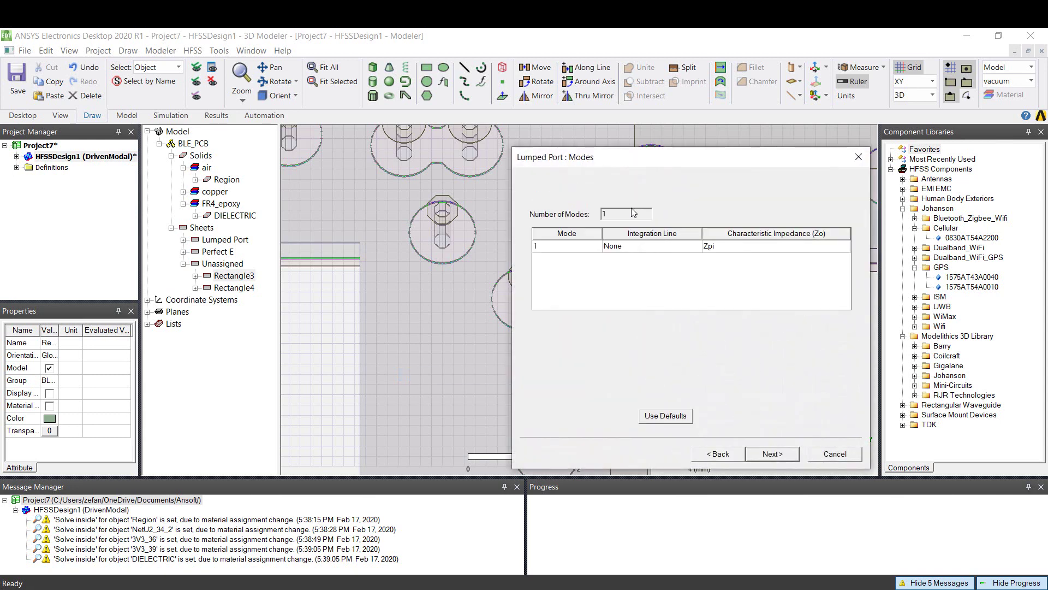
Define the Series port's integration line between Rectangle3's upper and lower edge midpoints and finish with all modes renormalized to 50 ohm
left_click(664, 250)
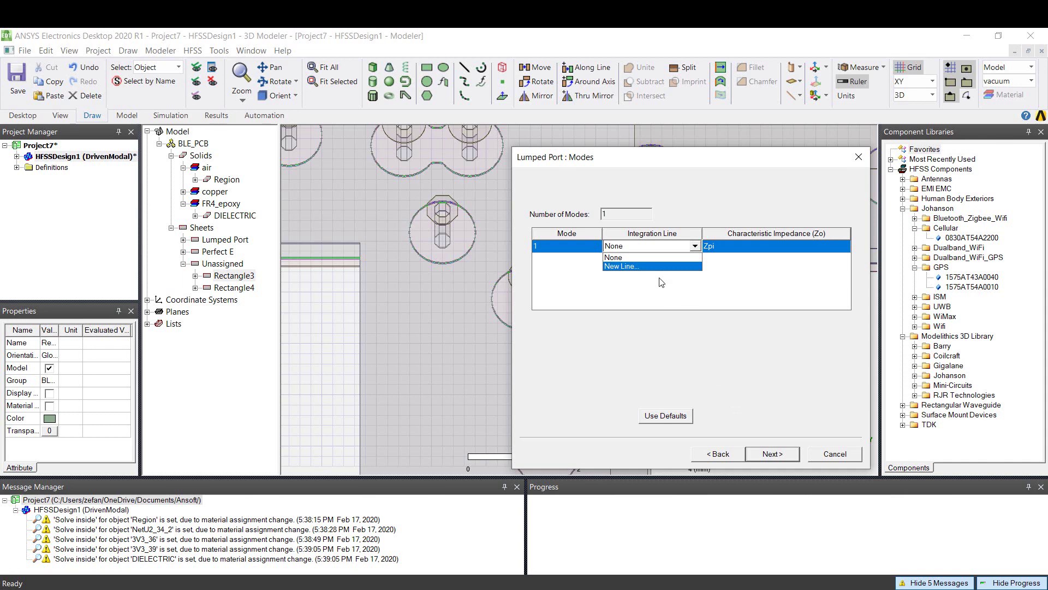
left_click(633, 266)
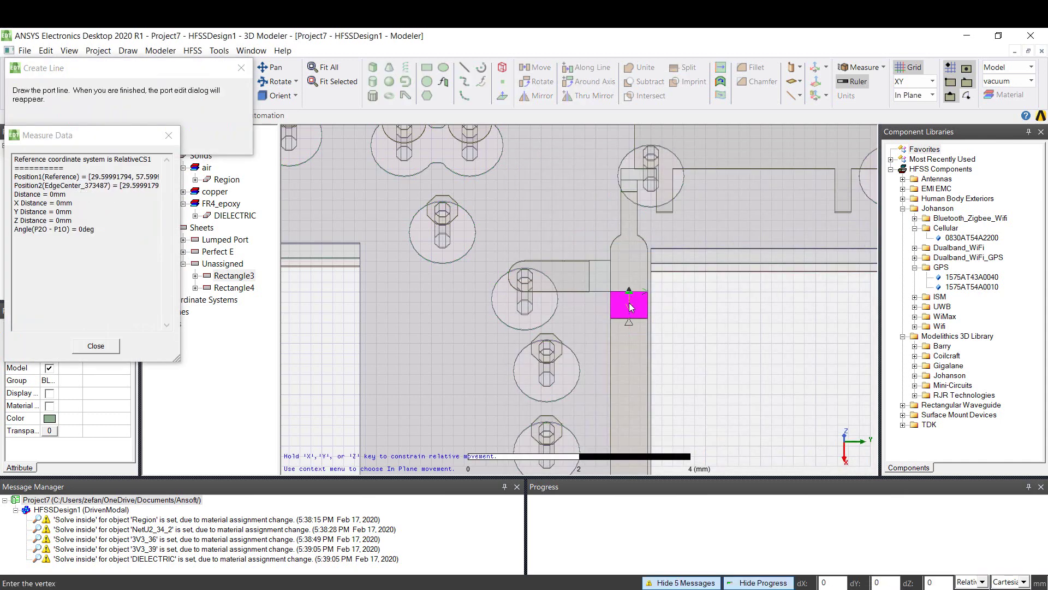
left_click(630, 317)
left_click(778, 456)
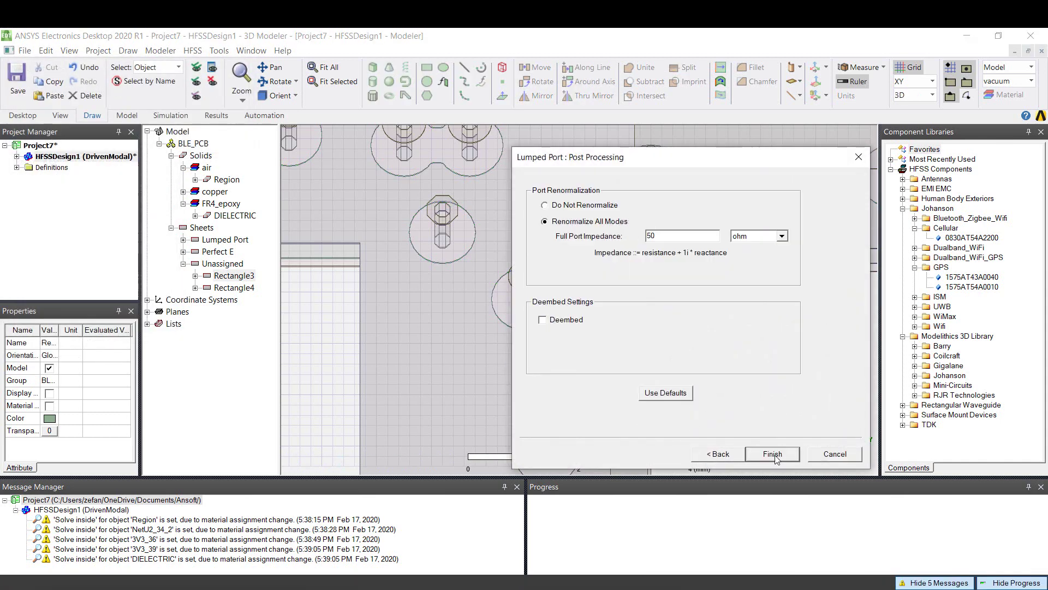
left_click(772, 454)
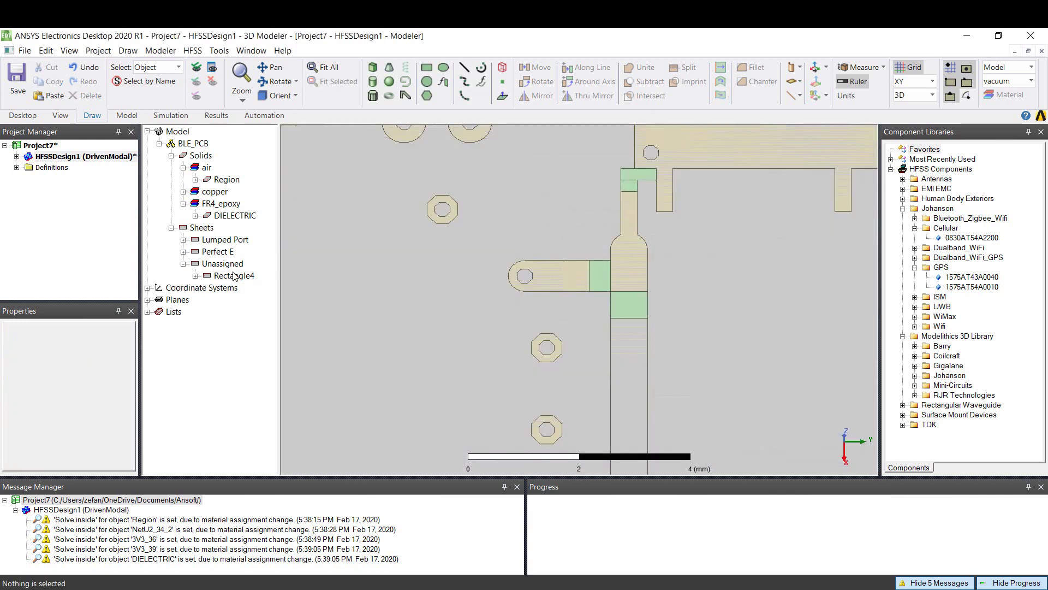
Start a lumped port named Shunt with 50 ohm impedance on the Rectangle4 sheet
left_click(235, 275)
right_click(235, 276)
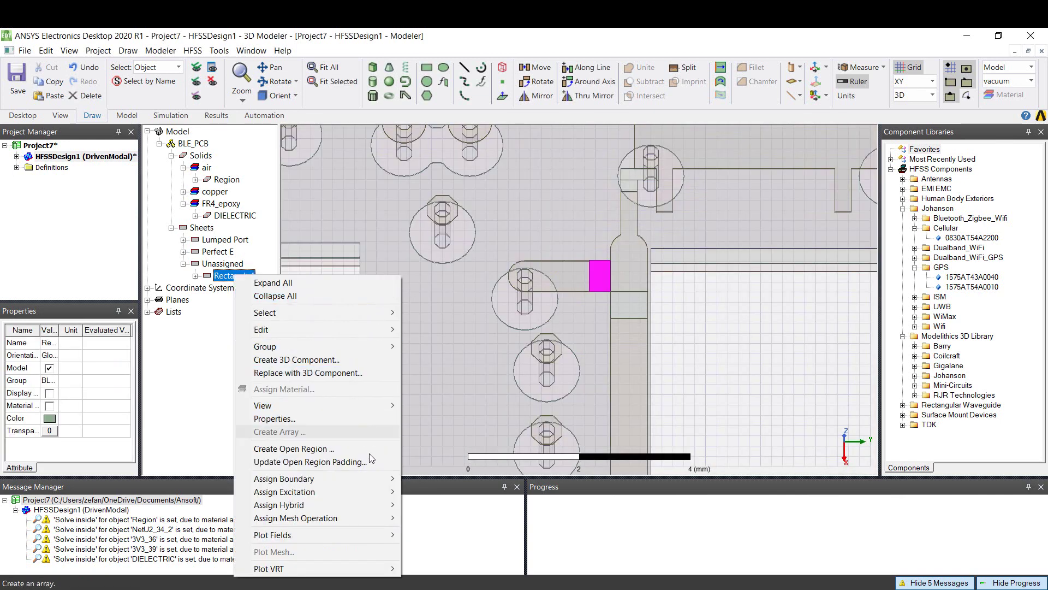
mouse_move(377, 492)
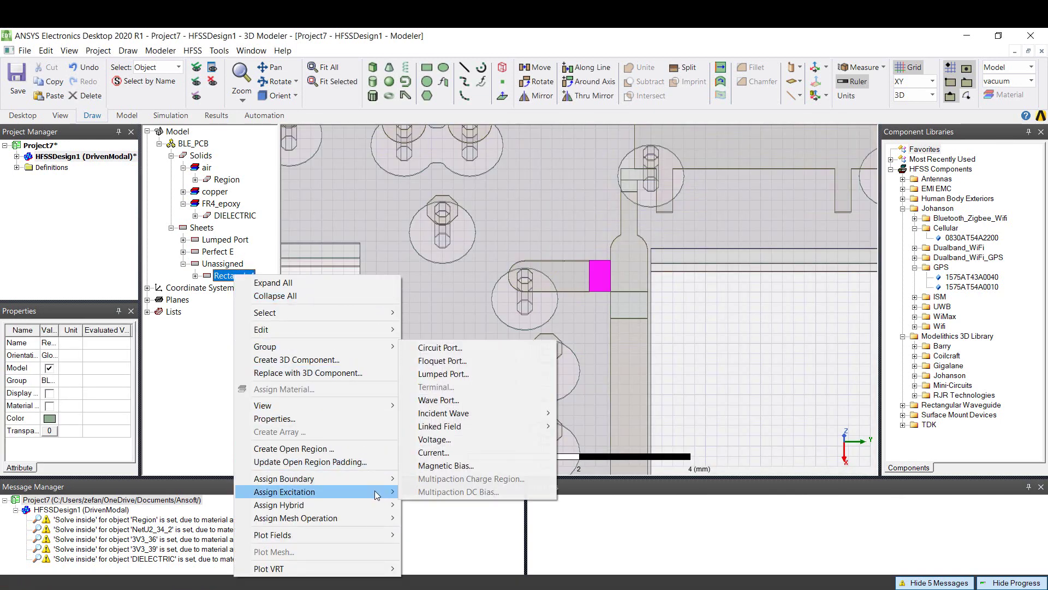
left_click(473, 373)
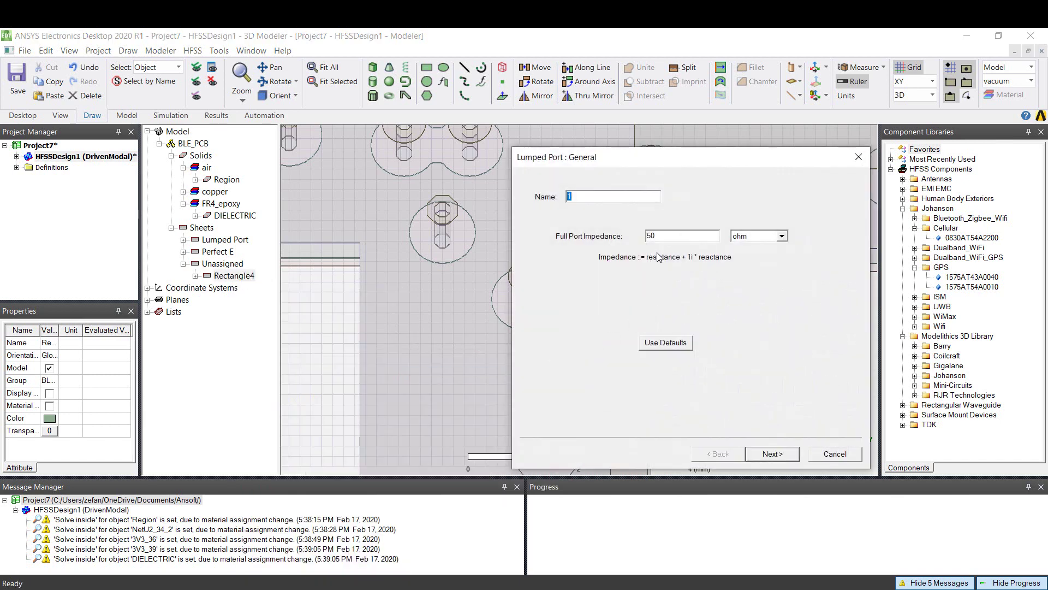
type("Shunt")
key("Return")
Draw the Shunt port's integration line from Rectangle4's via-side edge midpoint to its feed-trace edge midpoint and finish the port renormalized to 50 ohm
left_click(659, 256)
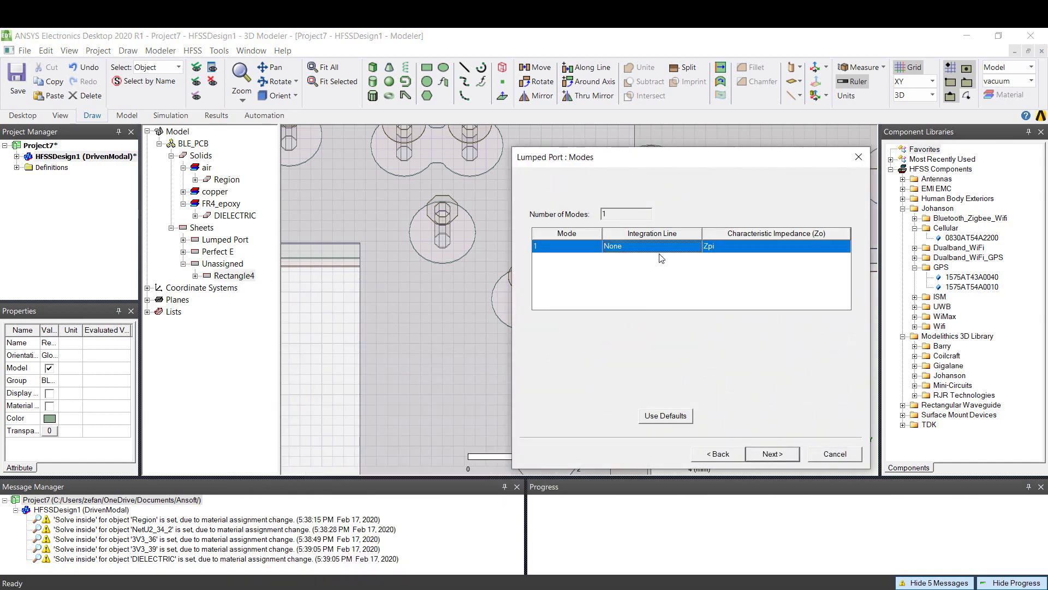
left_click(673, 252)
left_click(674, 249)
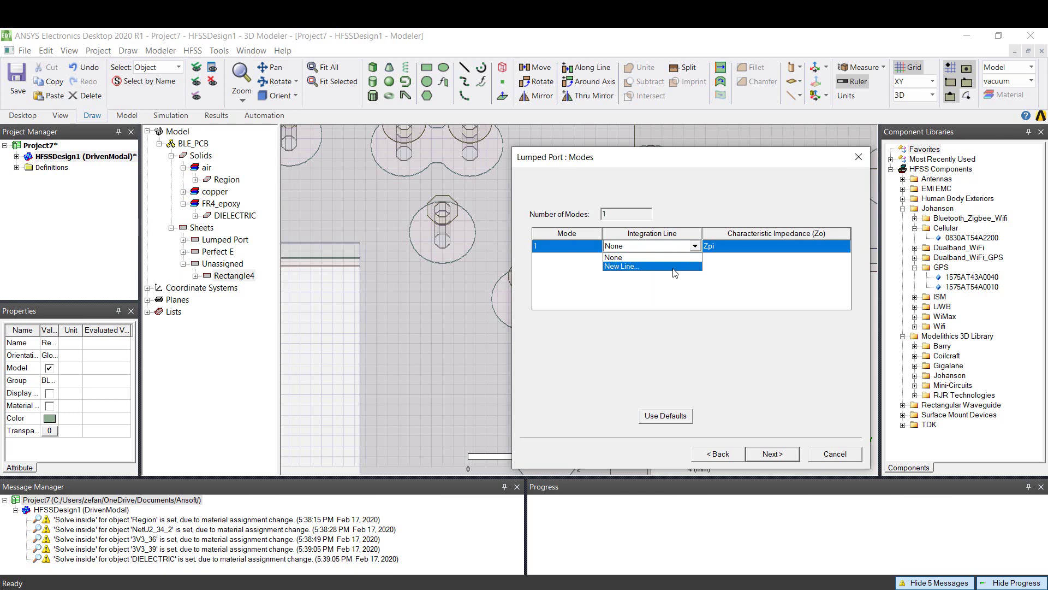
left_click(672, 266)
left_click(588, 280)
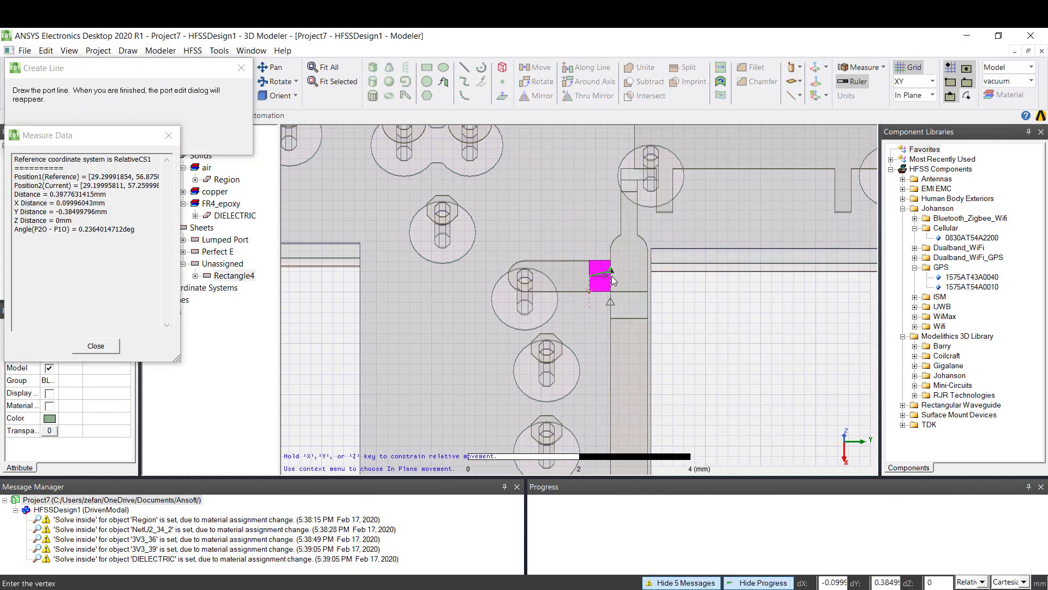
left_click(611, 278)
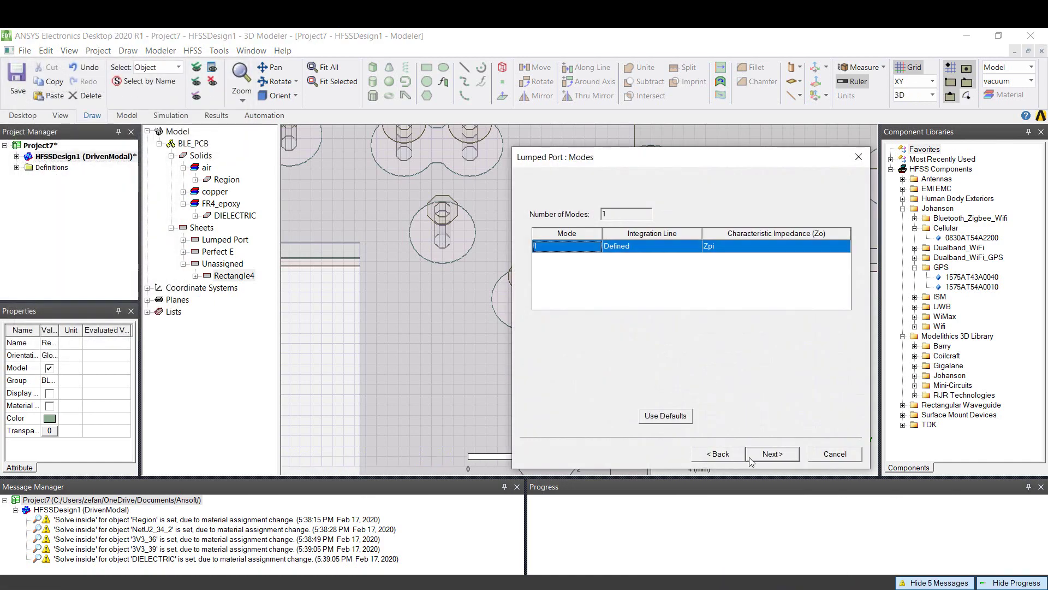
left_click(765, 455)
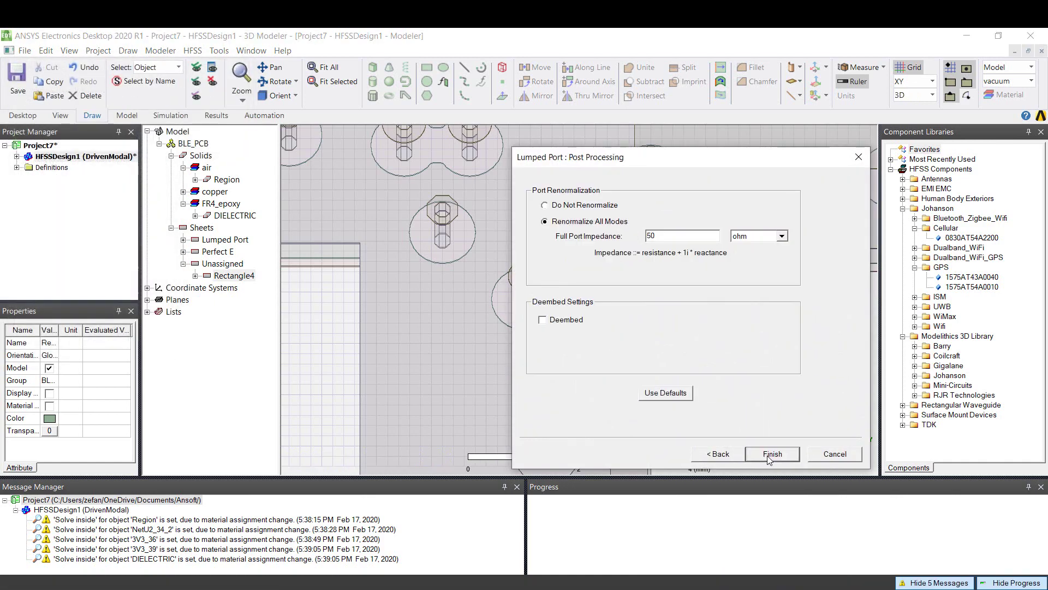
left_click(771, 454)
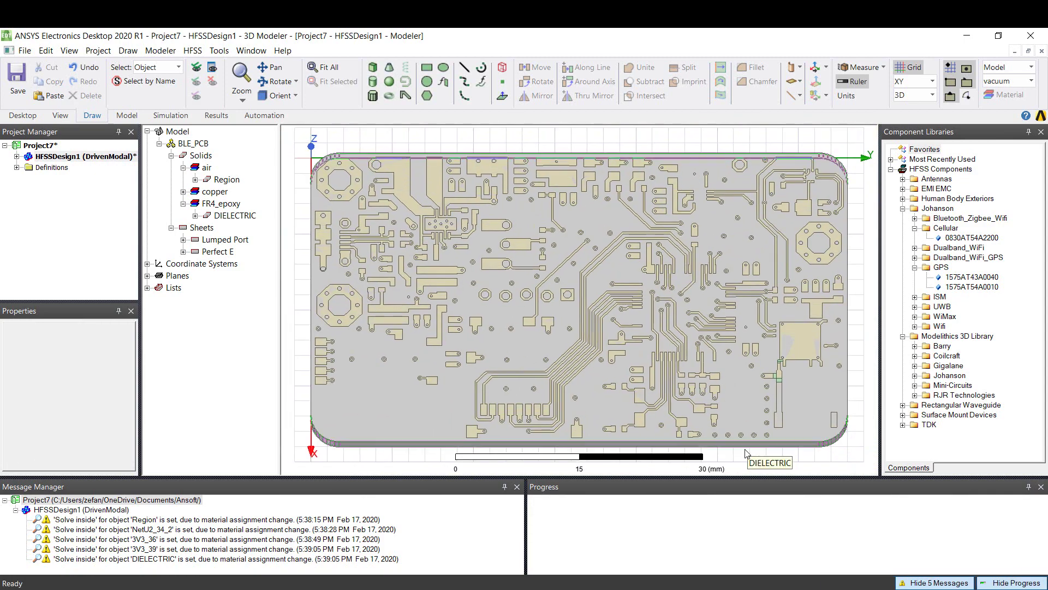
Expand HFSSDesign1 in the project tree to review its boundaries and excitations
left_click(17, 157)
left_click(28, 189)
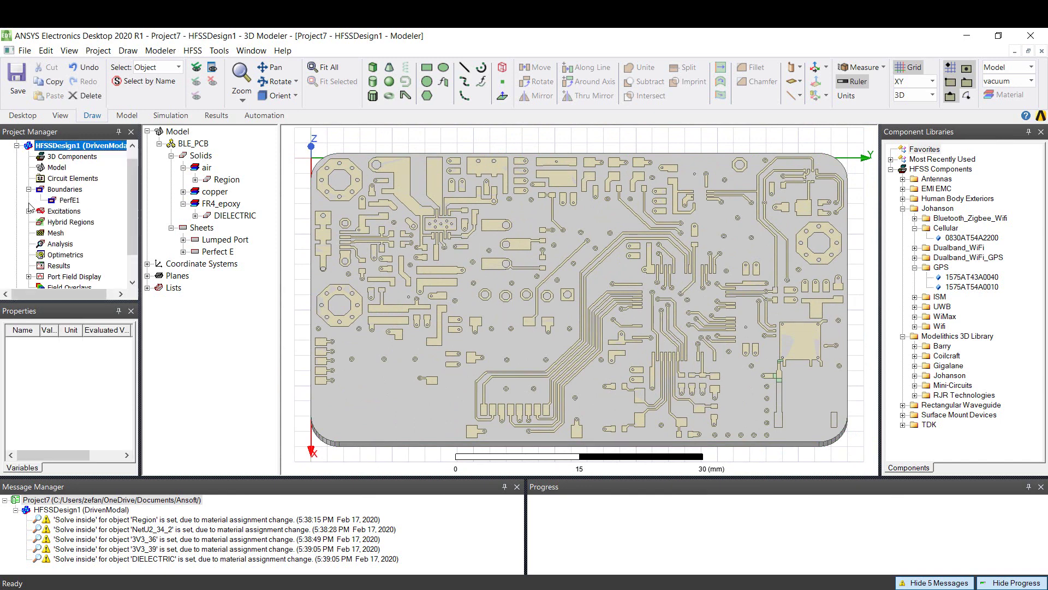
left_click(31, 201)
left_click(28, 211)
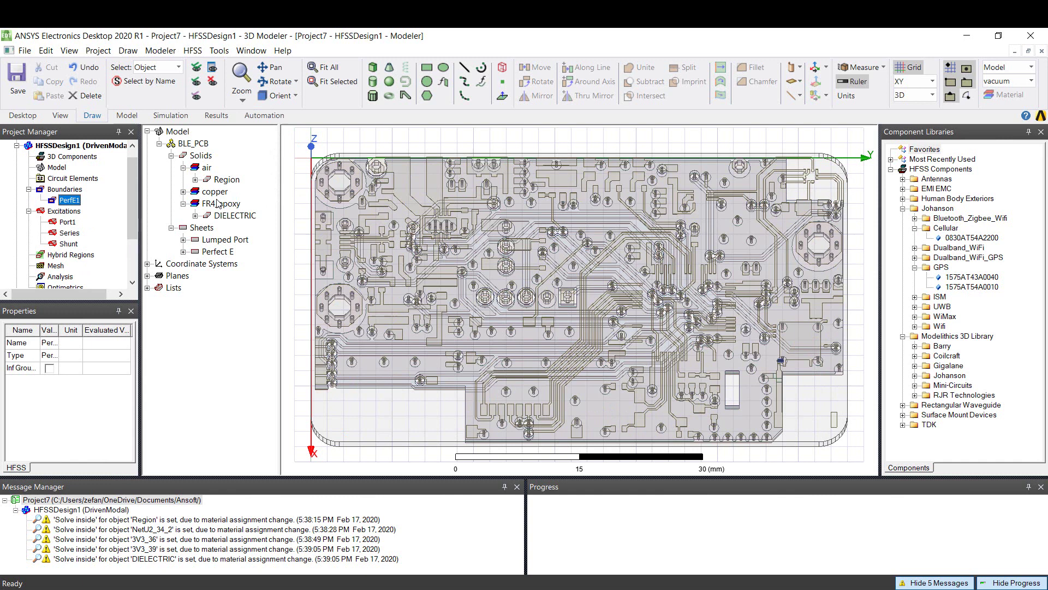
Assign a radiation boundary to the air Region solid, keeping the default settings
left_click(229, 180)
right_click(230, 181)
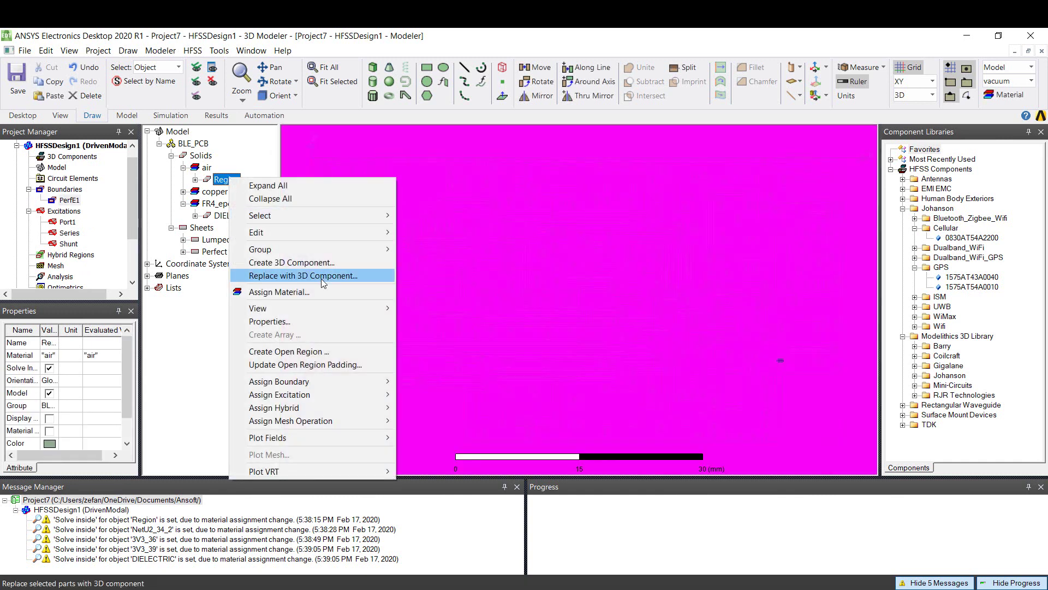
mouse_move(359, 382)
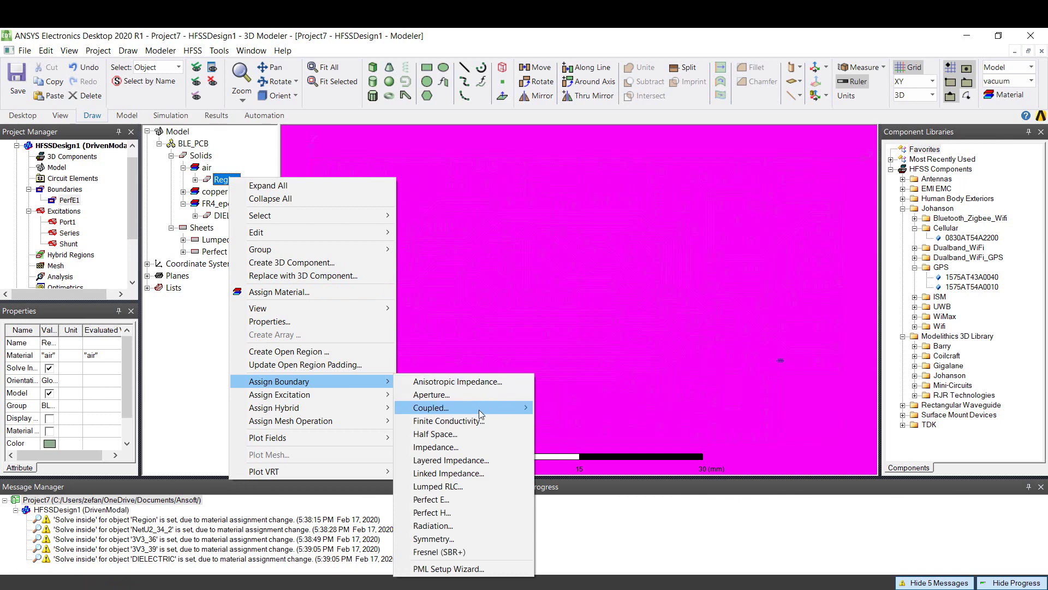
left_click(441, 527)
key("Return")
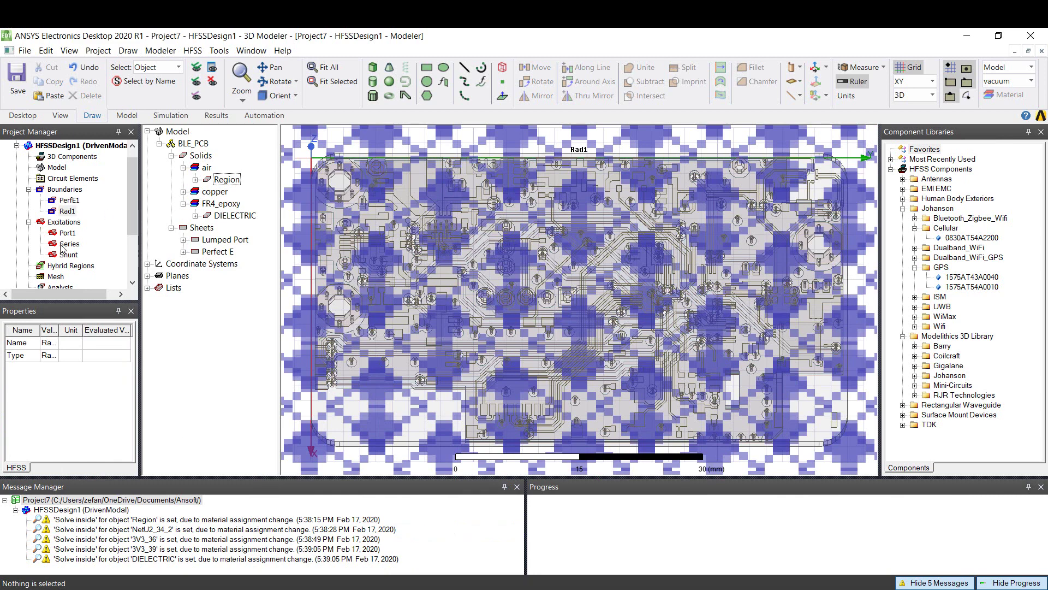
Review the assigned lumped ports and the PerfE1 boundary in the model
left_click_drag(104, 303, 104, 345)
scroll(73, 282, "down", 1)
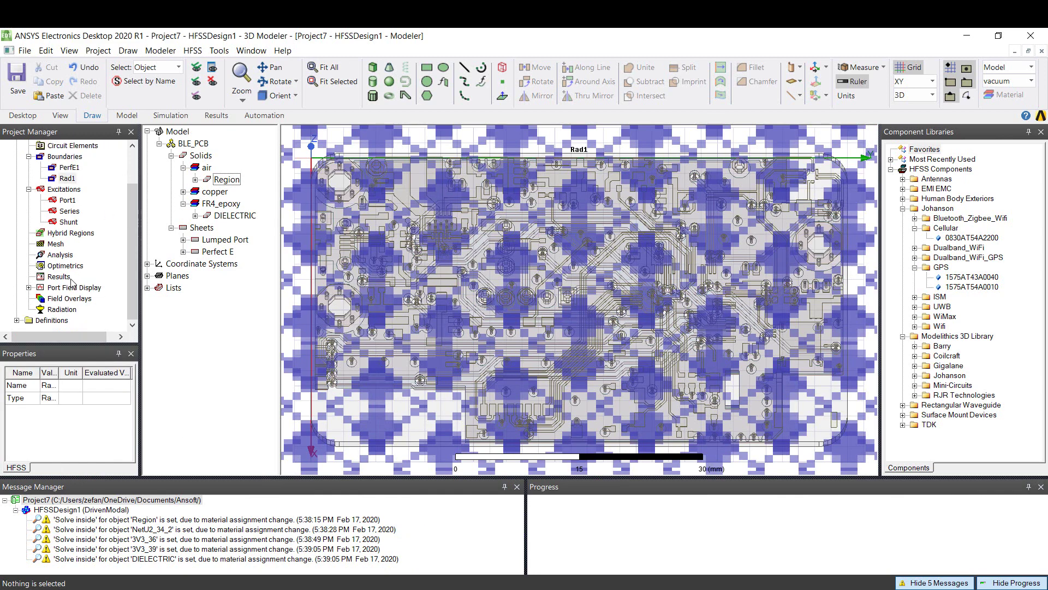
left_click(66, 257)
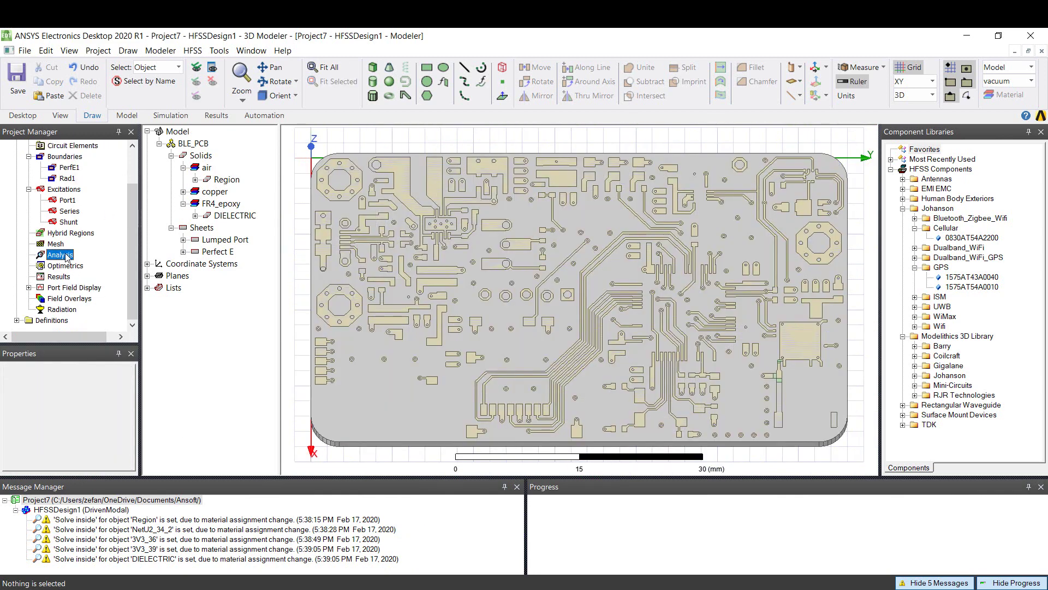
left_click(67, 201)
left_click(68, 222)
left_click(70, 167)
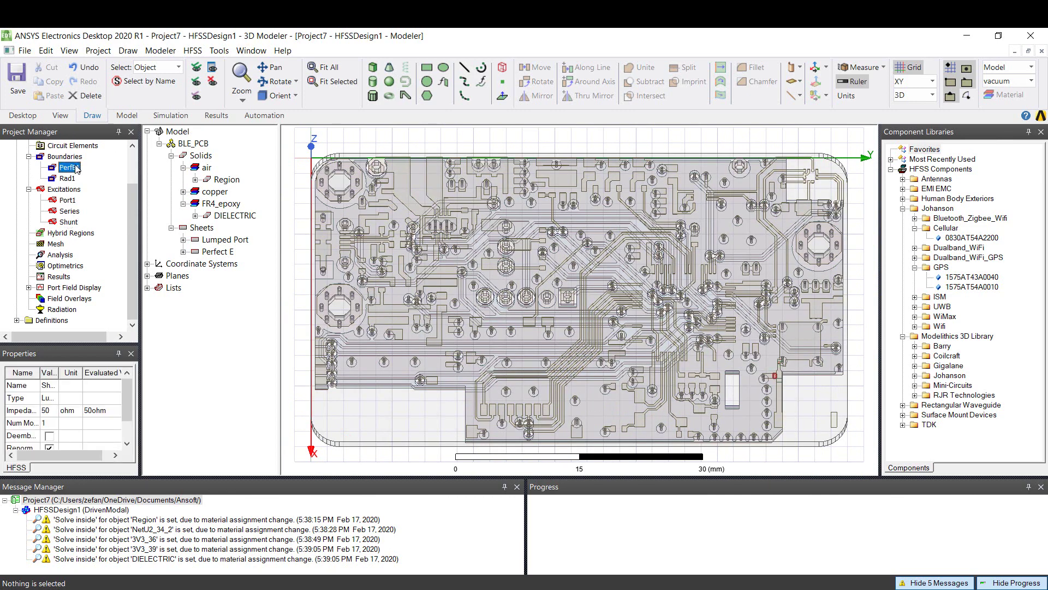
right_click(65, 256)
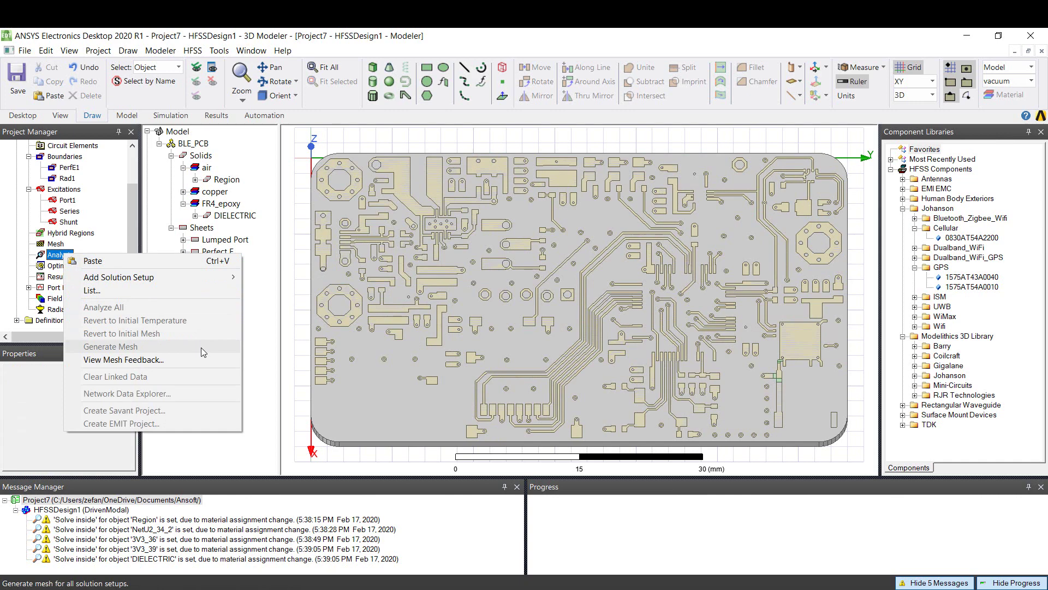
mouse_move(226, 279)
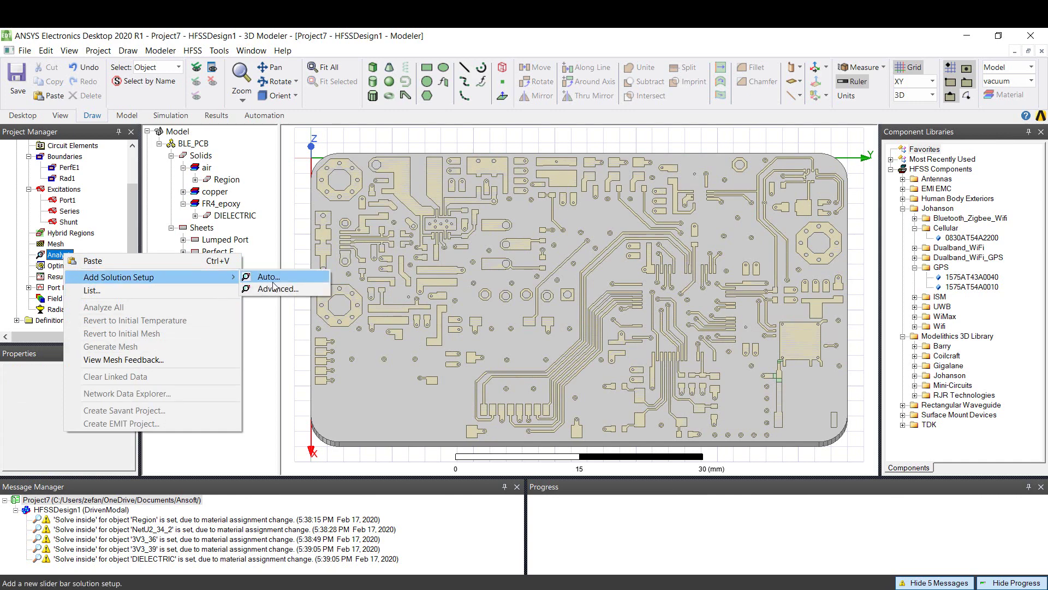
left_click(270, 289)
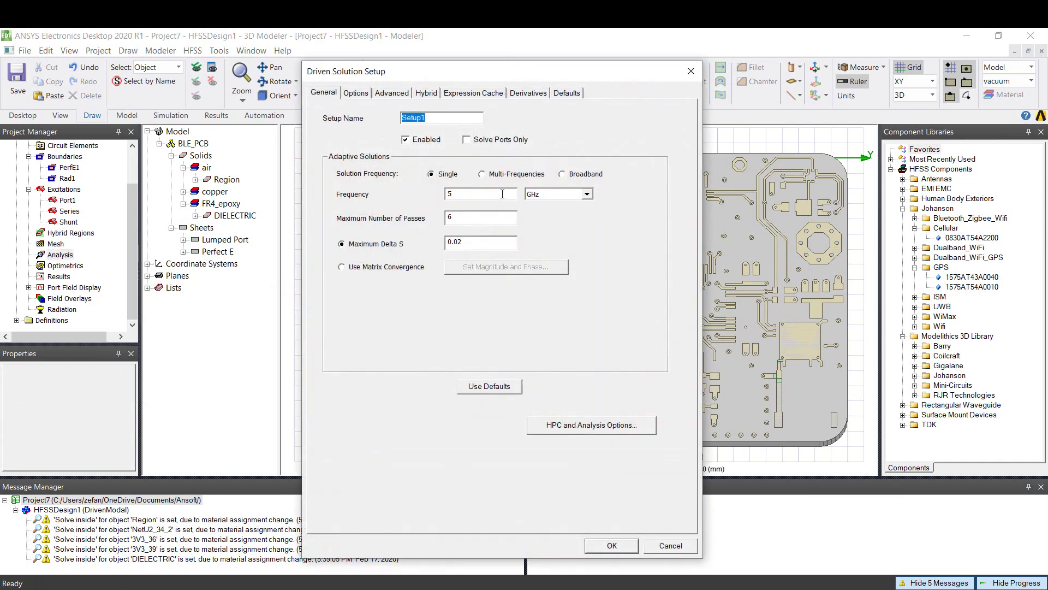
double_click(502, 193)
key("Return")
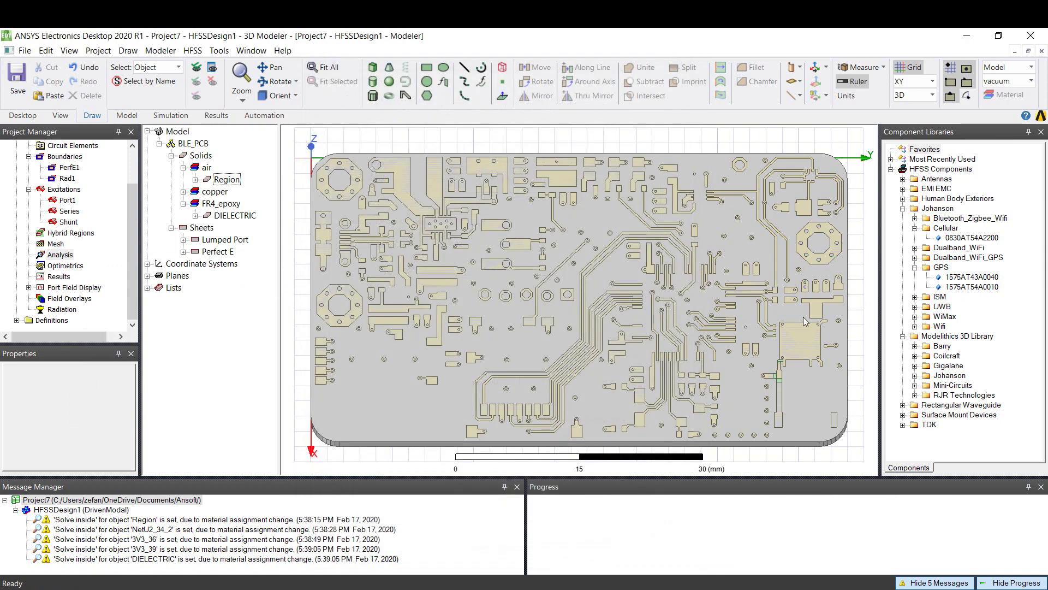
Hide the DIELECTRIC board solid to expose the copper around the antenna clearance area
scroll(821, 402, "down", 1)
left_click(802, 437)
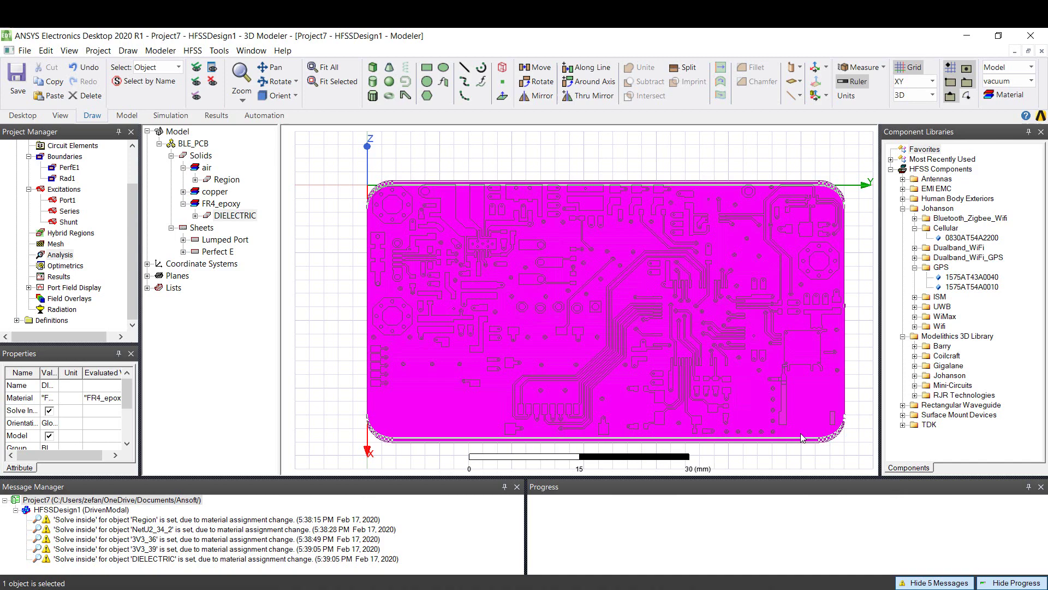
left_click(802, 437)
scroll(821, 422, "up", 3)
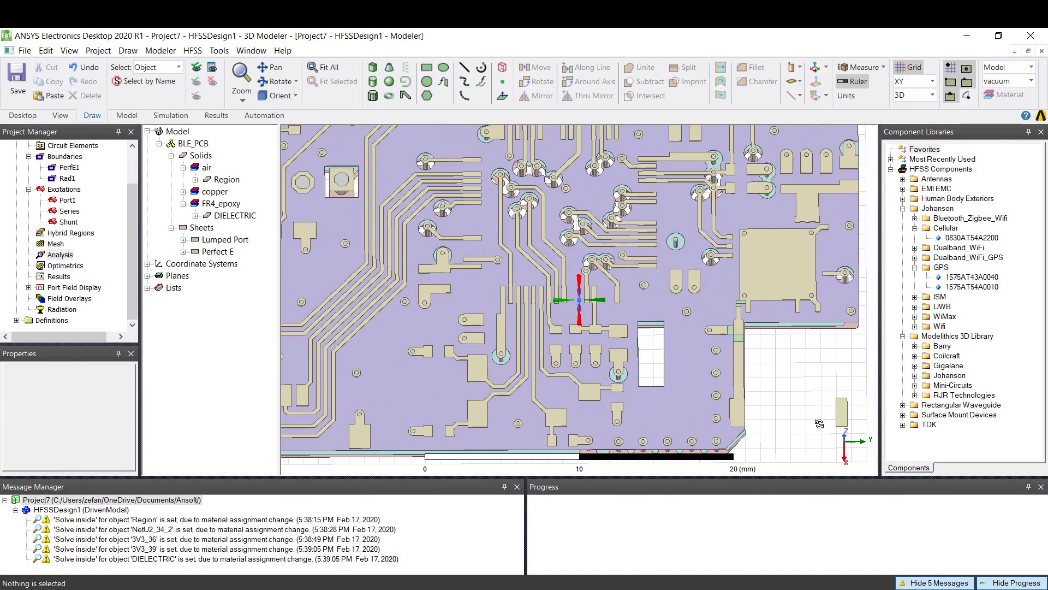
left_click_drag(702, 351, 557, 284, "shift")
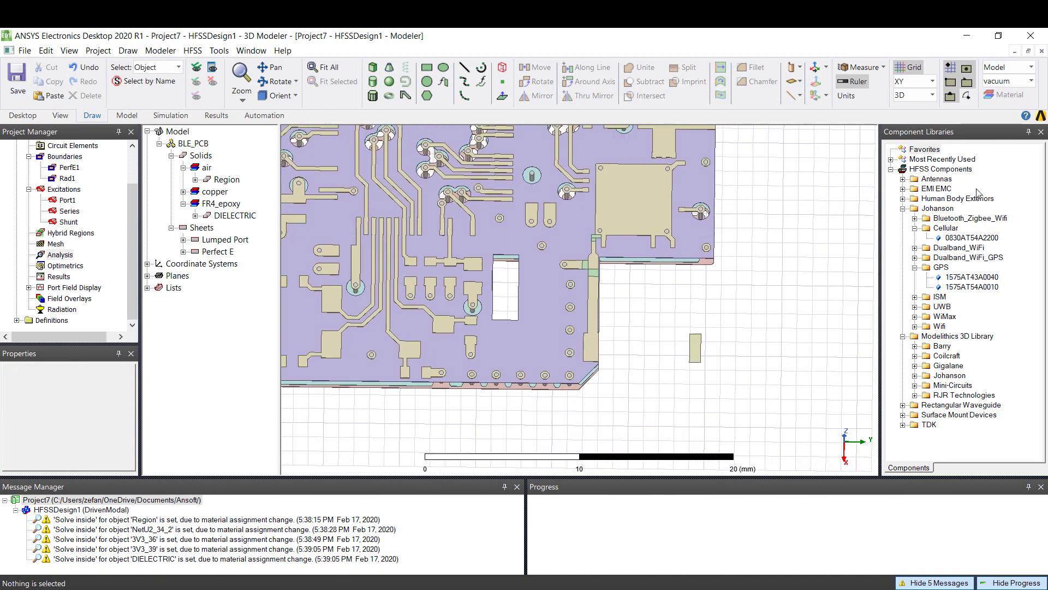
Create a relative coordinate system with its origin at the outer-edge vertex where the antenna feed trace meets its wider end pad
left_click(969, 279)
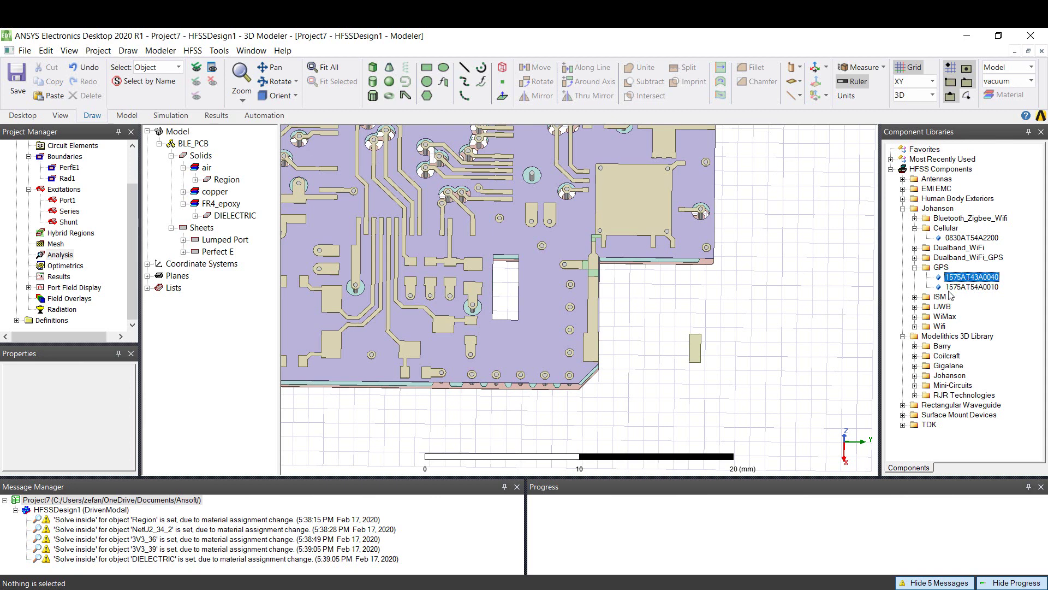
left_click(817, 72)
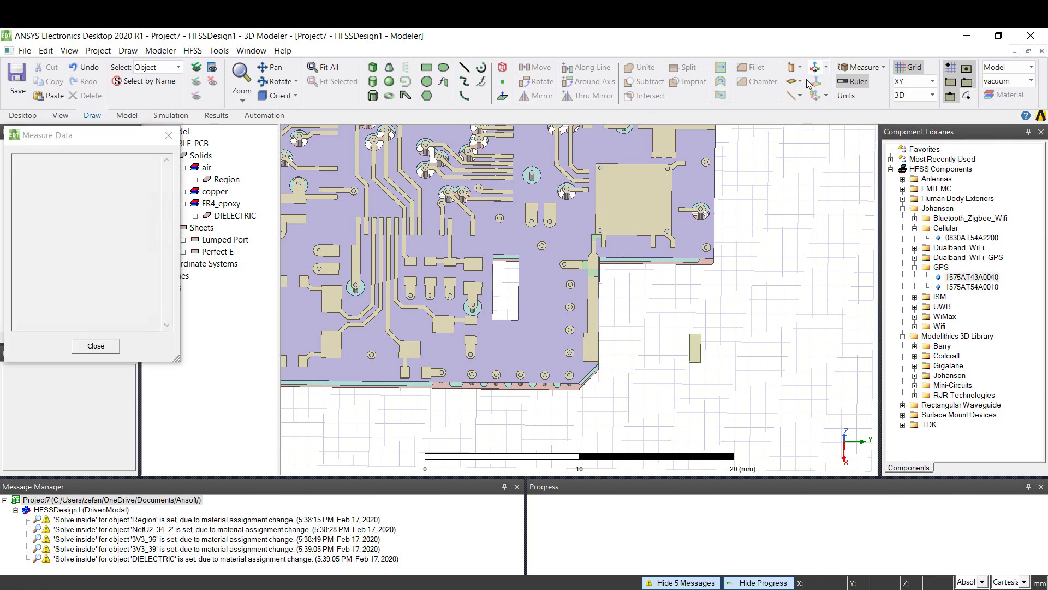
scroll(622, 330, "up", 2)
scroll(620, 327, "up", 2)
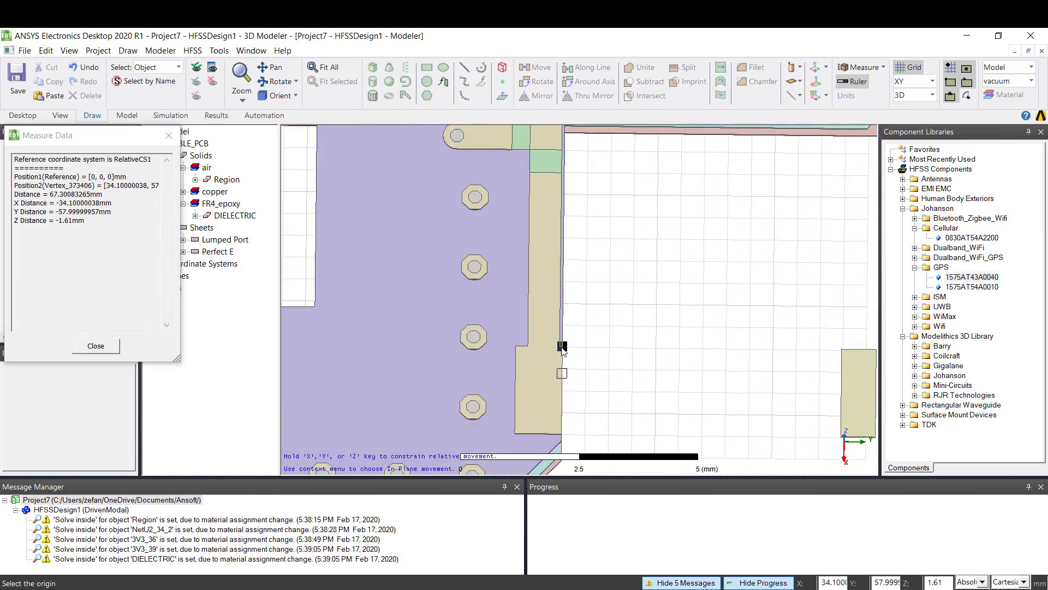
left_click(562, 347)
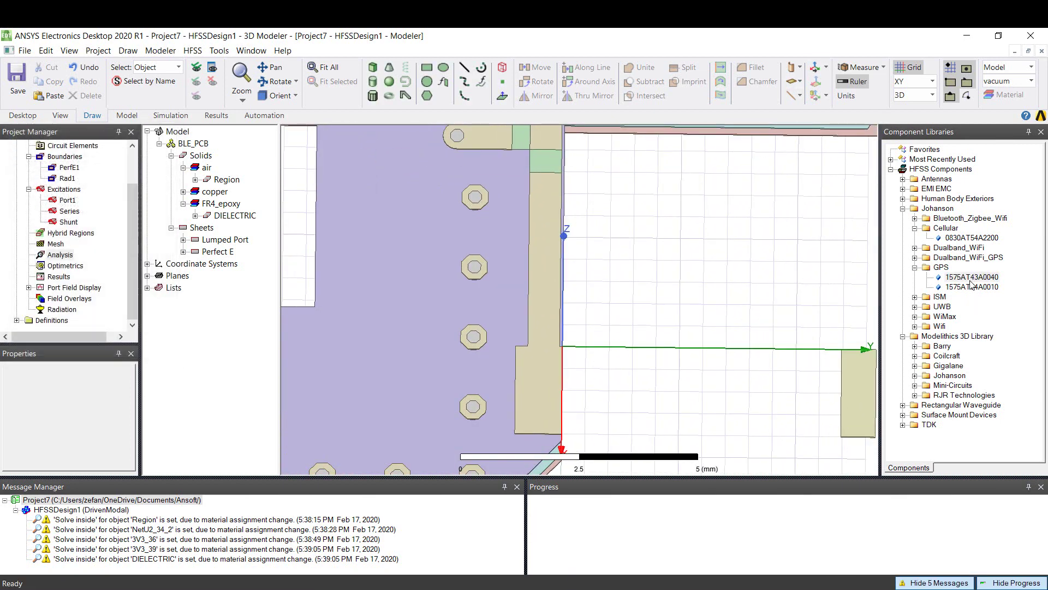
Insert the Johanson GPS antenna component 1575AT43A0040 at the relative coordinate system and move its near-end vertex onto the origin
left_click_drag(980, 278, 765, 295)
scroll(755, 345, "down", 5)
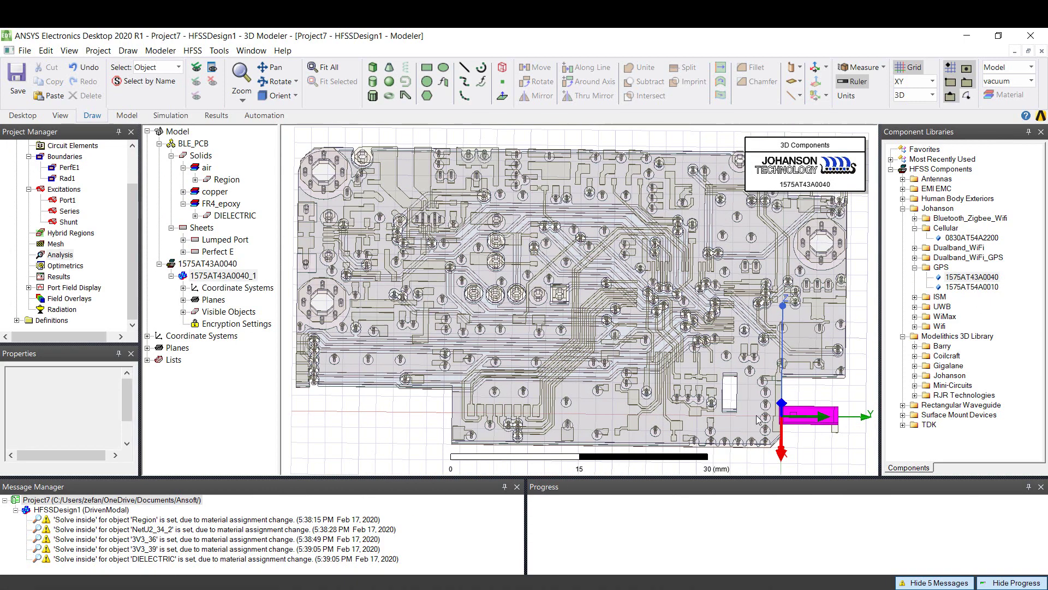
middle_click_drag(800, 444, 686, 355)
left_click_drag(687, 355, 524, 382, "alt")
scroll(522, 381, "up", 2)
scroll(522, 380, "up", 5)
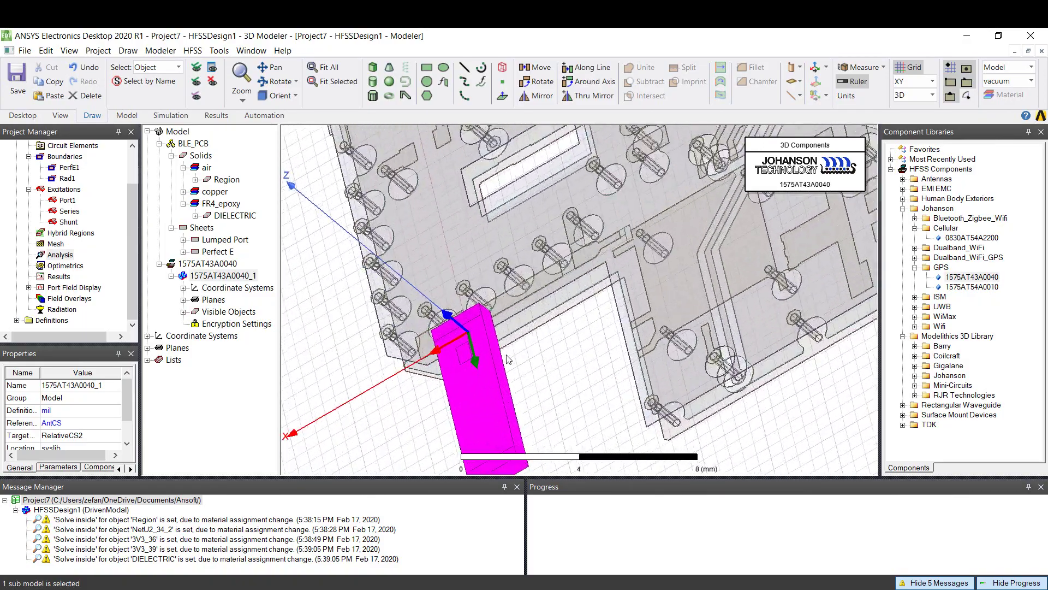
left_click(538, 67)
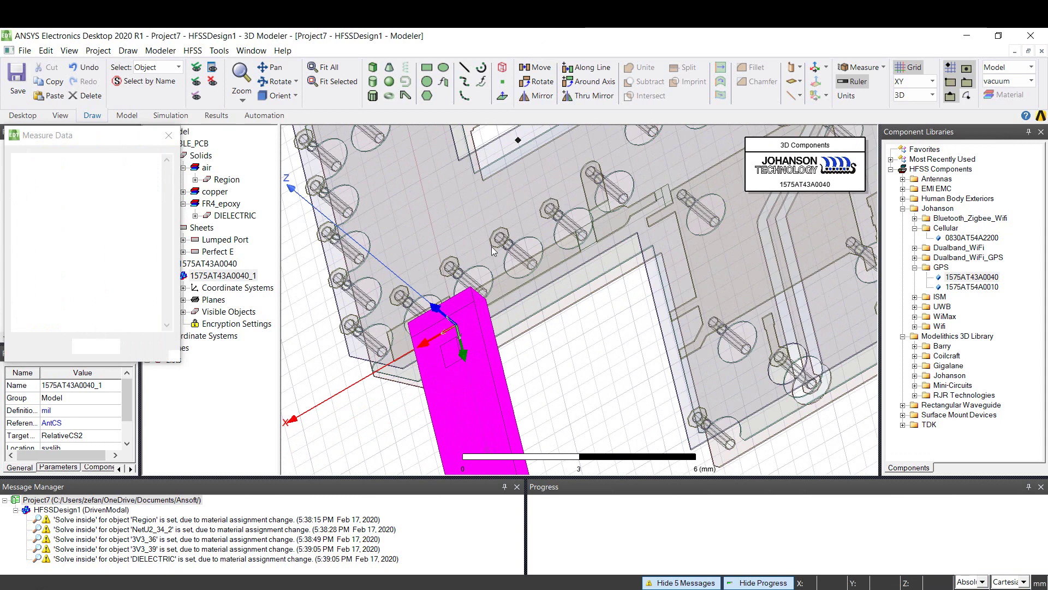
left_click(486, 314)
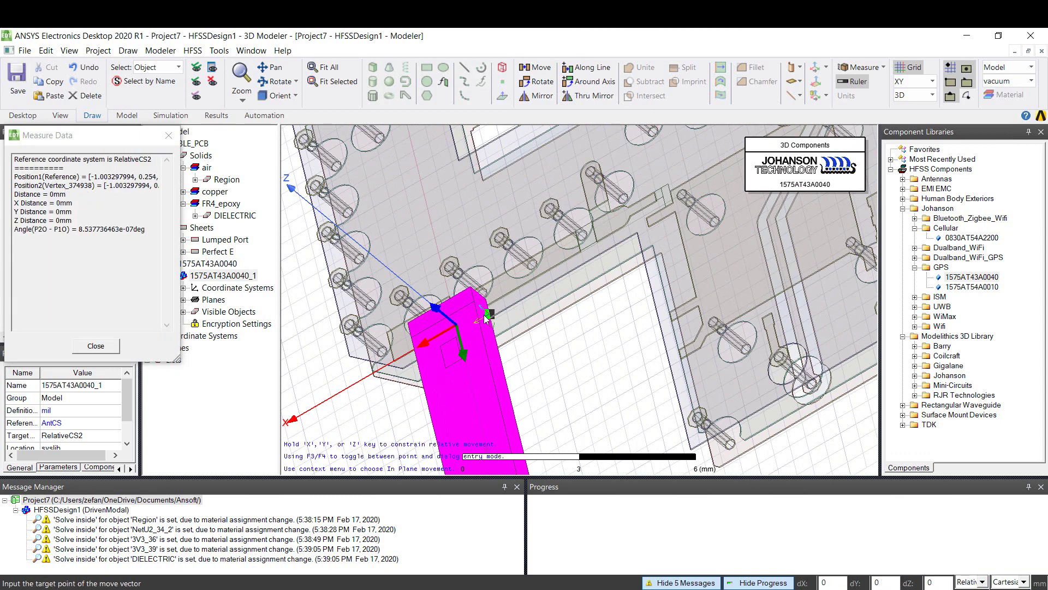
left_click(457, 337)
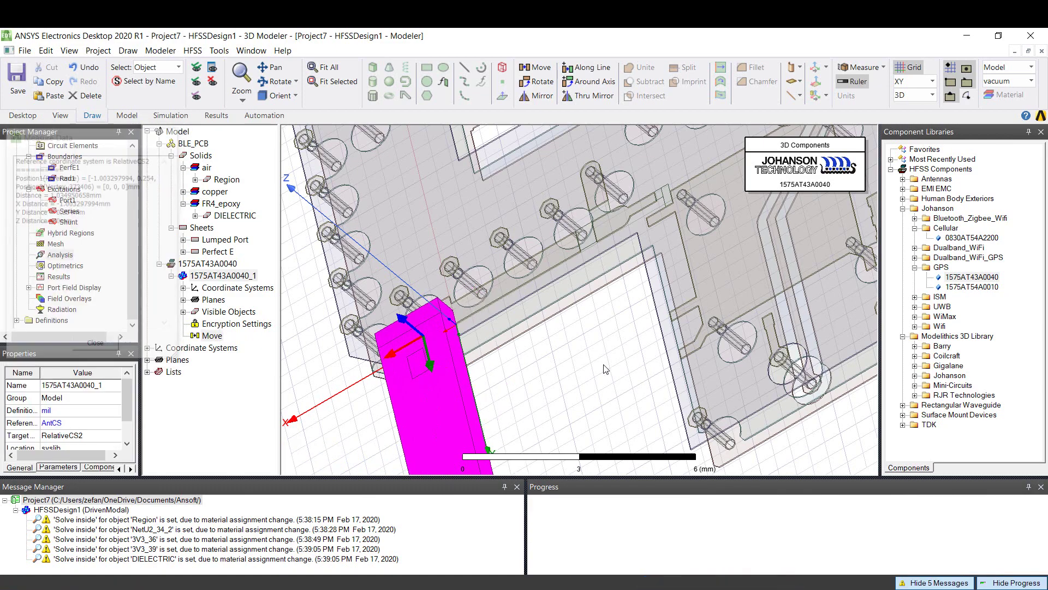
left_click_drag(566, 410, 525, 299, "alt")
scroll(526, 299, "down", 5)
left_click_drag(649, 406, 483, 403, "alt")
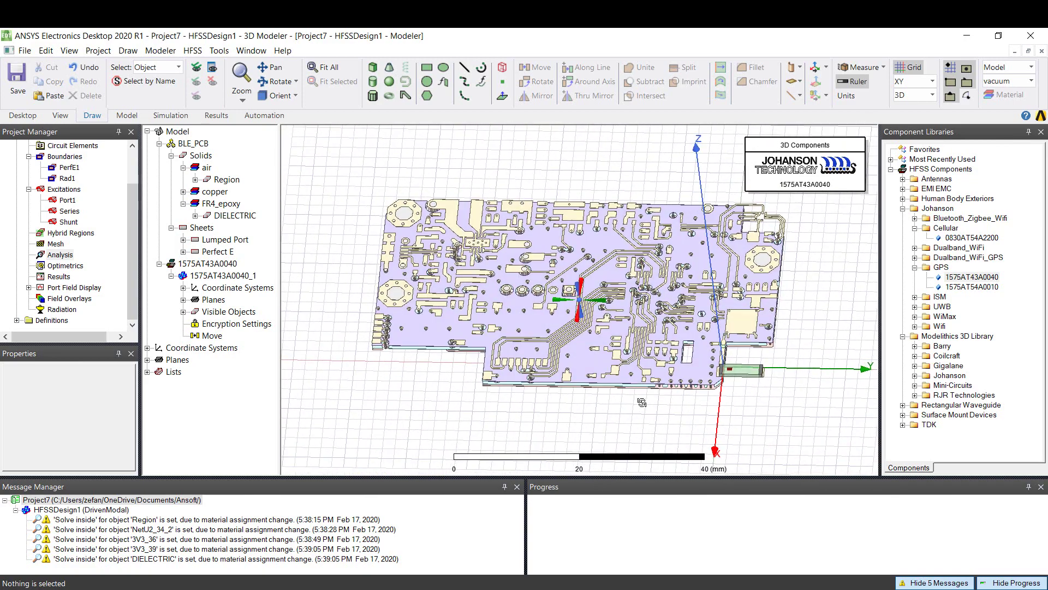
Add an advanced solution setup named Setup1 at 1.575 GHz with a maximum of 20 passes and 0.02 maximum delta S
left_click(61, 255)
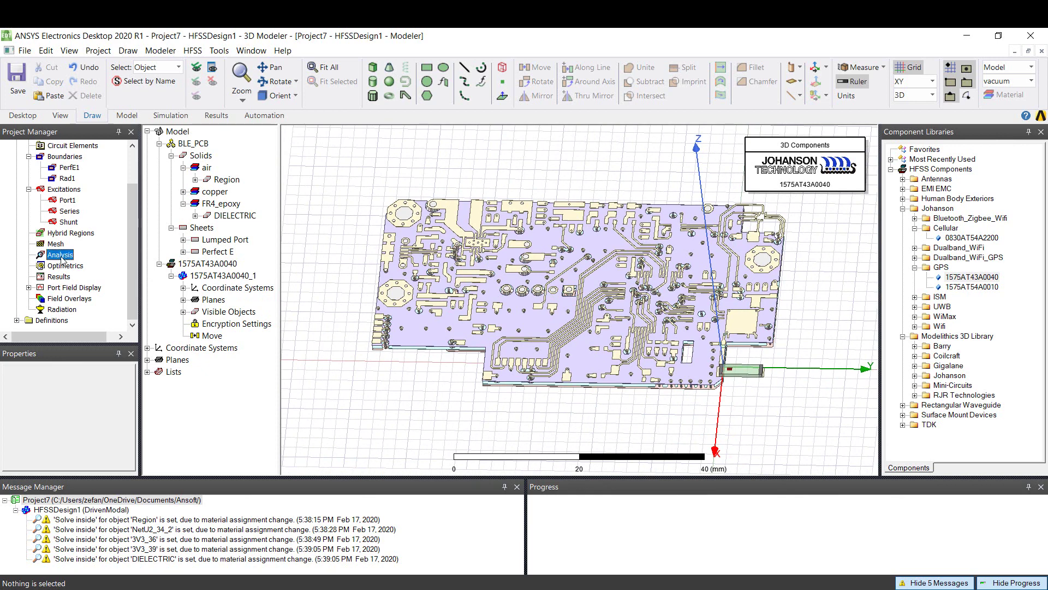
right_click(61, 257)
mouse_move(180, 281)
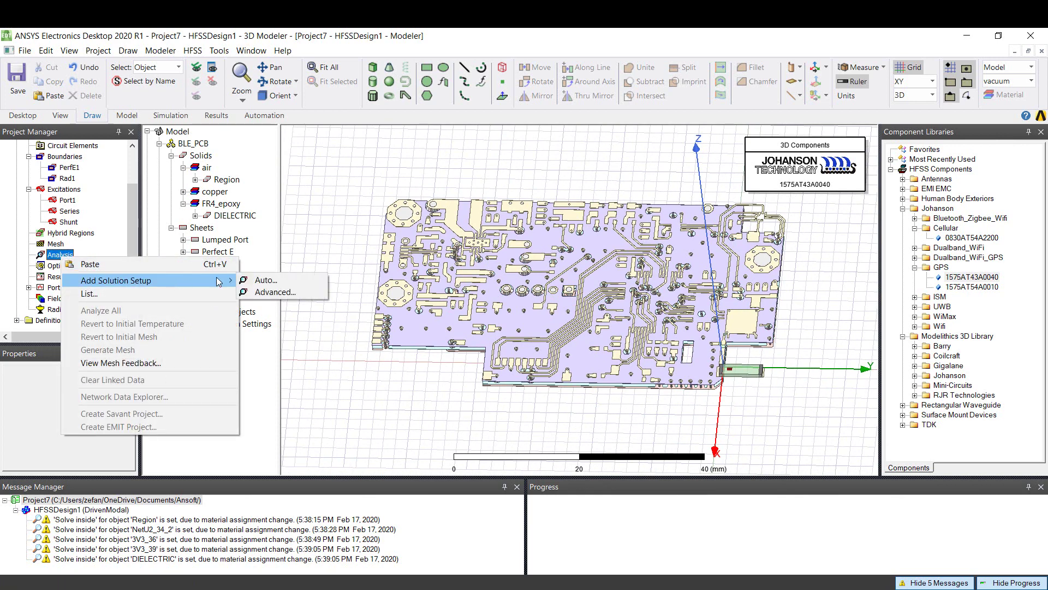
left_click(274, 291)
double_click(475, 195)
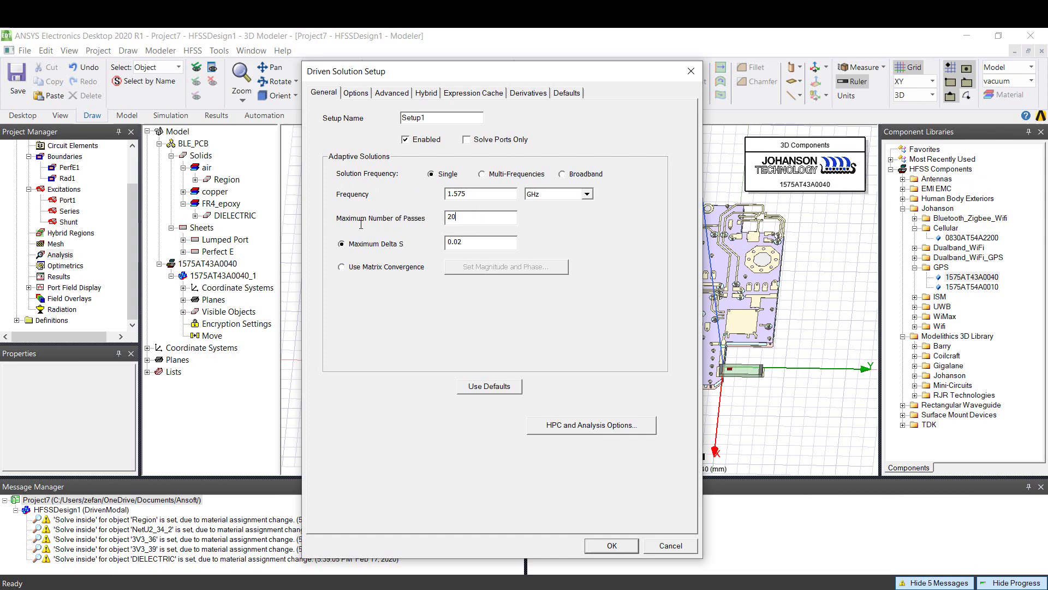
left_click(611, 545)
Define an interpolating linear-count frequency sweep from 1 GHz to 4 GHz with 401 points
left_click(483, 284)
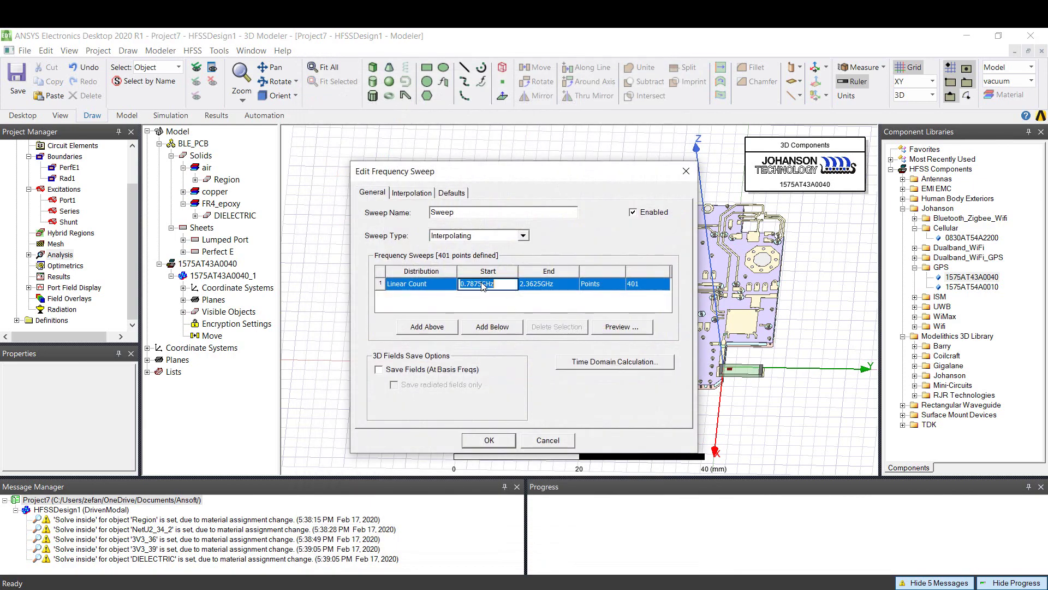
left_click(480, 284)
left_click_drag(482, 285, 460, 284)
type("1")
left_click(544, 284)
left_click_drag(543, 284, 520, 285)
type("4")
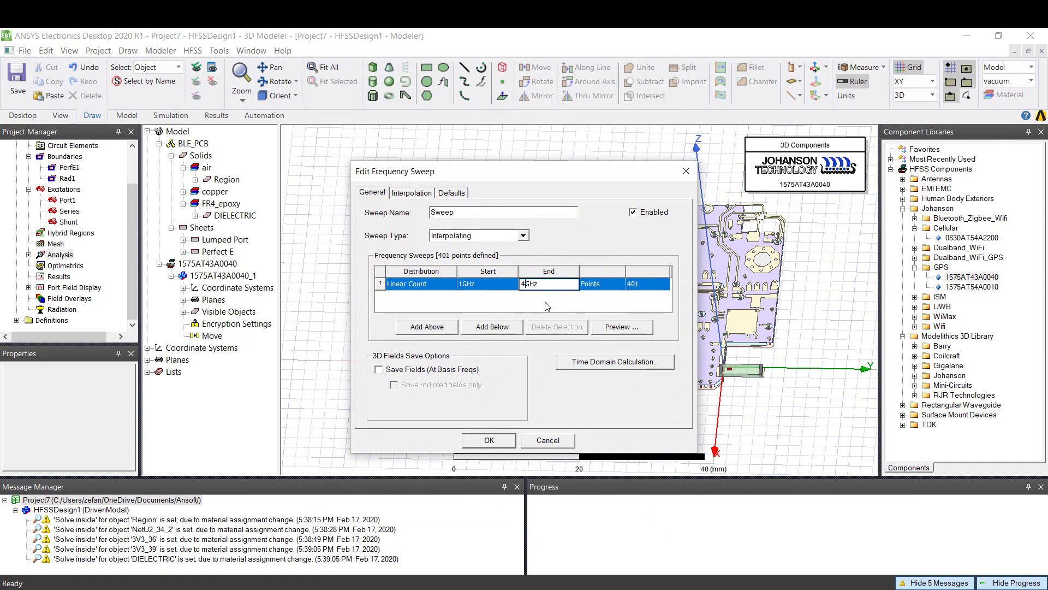
left_click(548, 307)
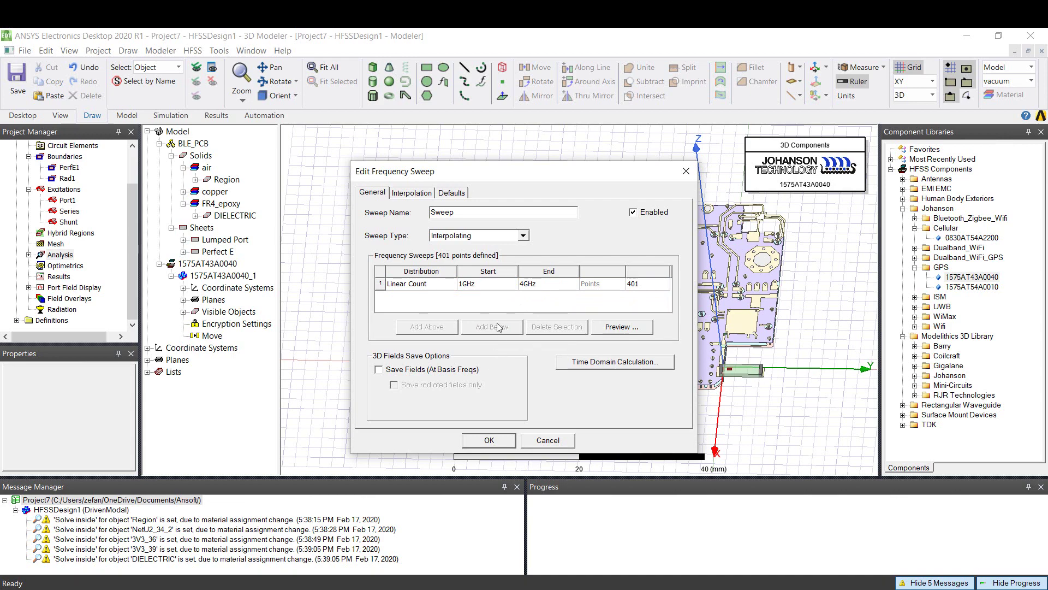
left_click(489, 440)
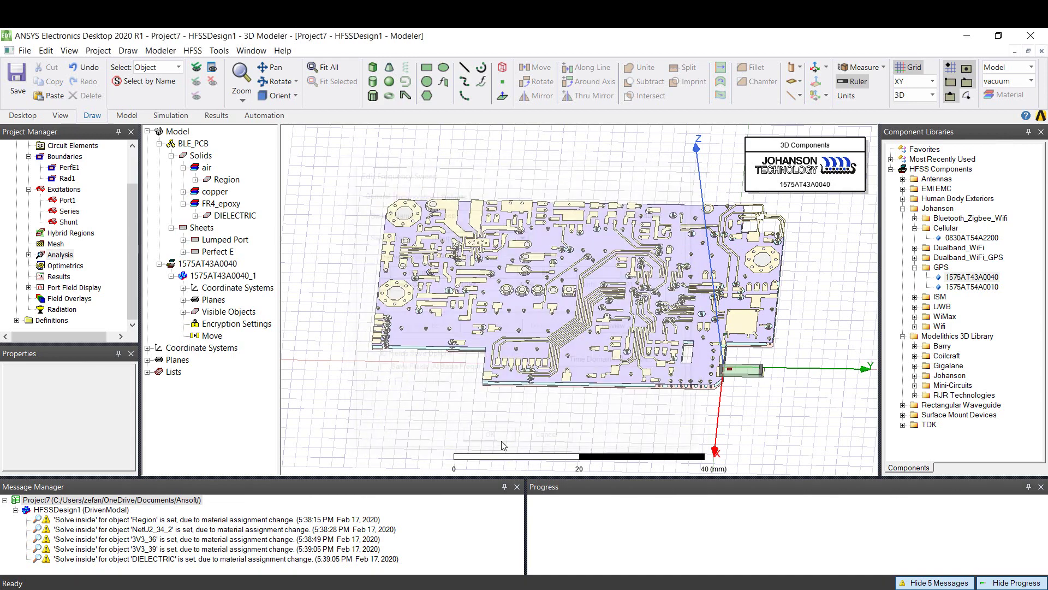
Run the validation check on HFSSDesign1 and close its report
left_click(30, 254)
left_click(170, 115)
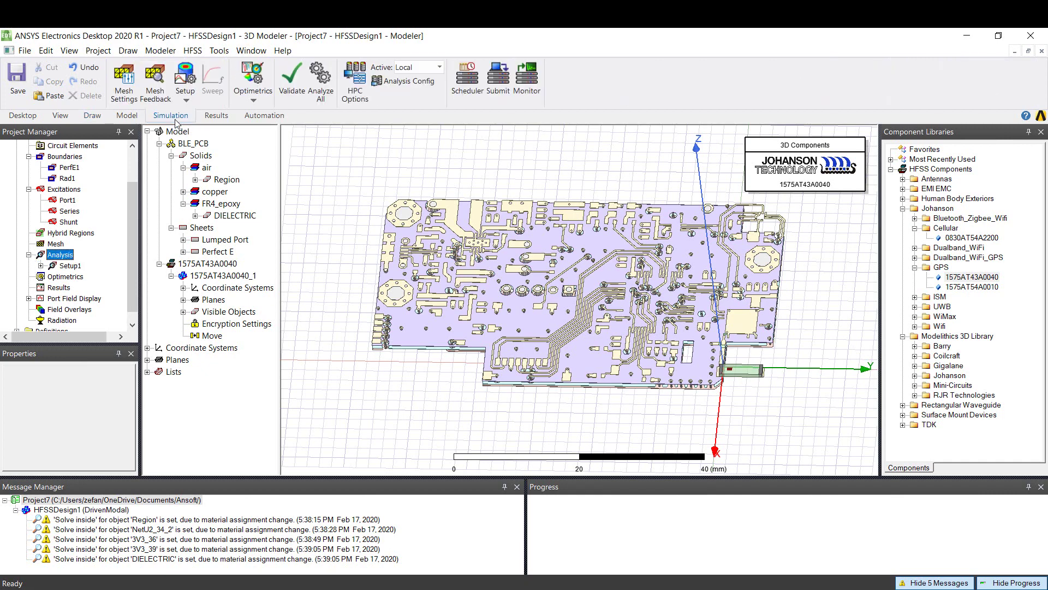
left_click(292, 82)
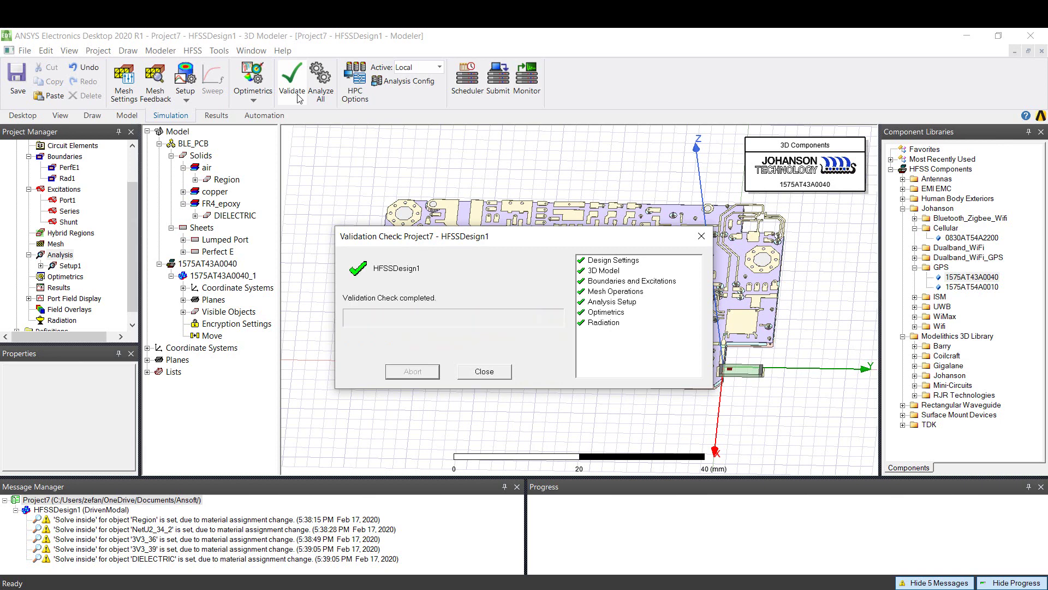
left_click(497, 371)
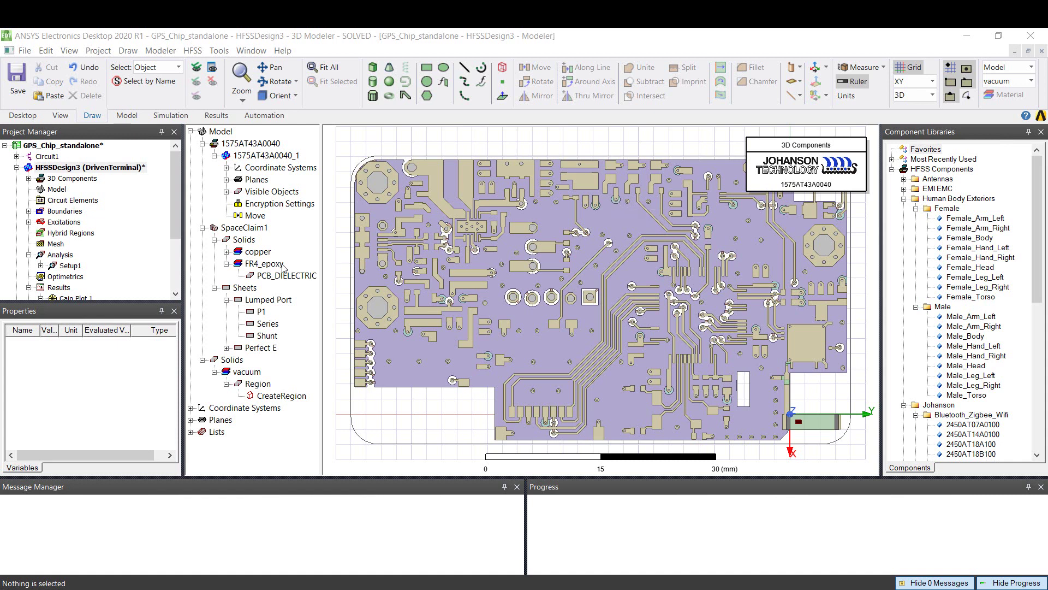
Create a rectangular terminal S-parameter plot of dB(St(1,1)) over frequency from the Setup1 : Sweep solution
scroll(83, 260, "down", 2)
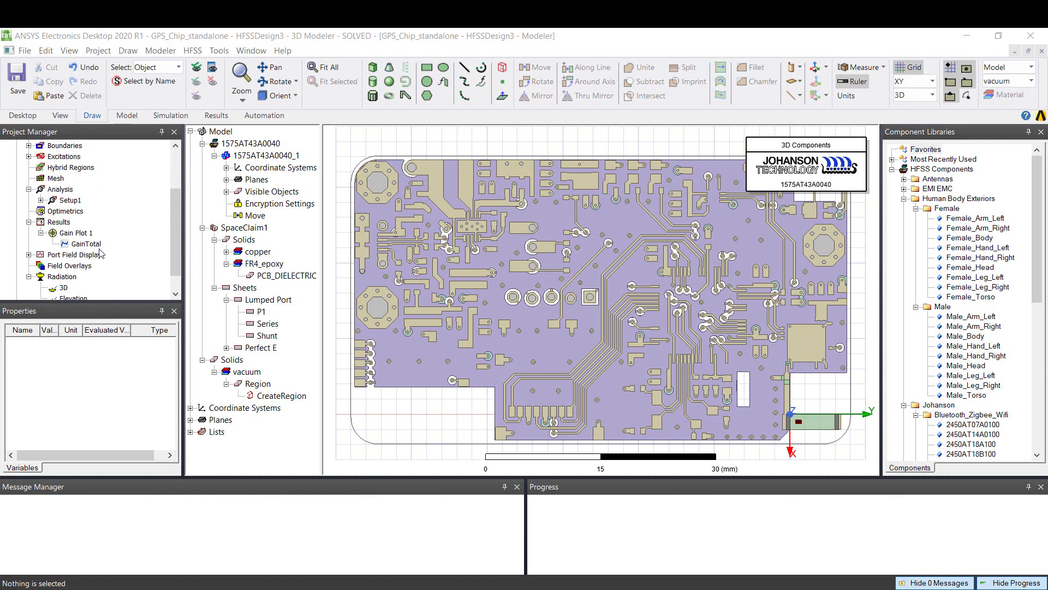
scroll(84, 228, "up", 1)
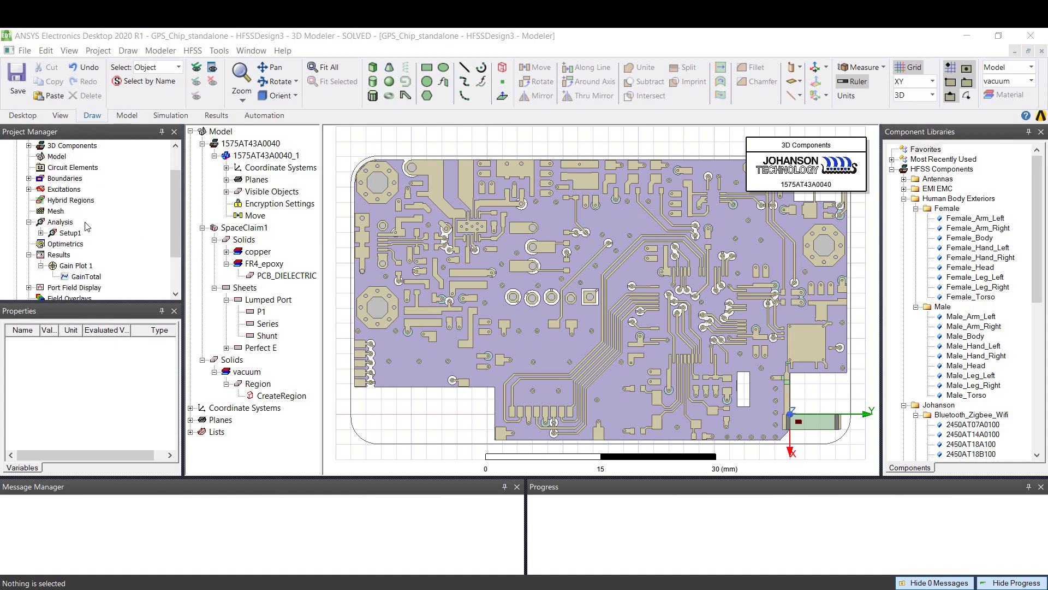
left_click(58, 255)
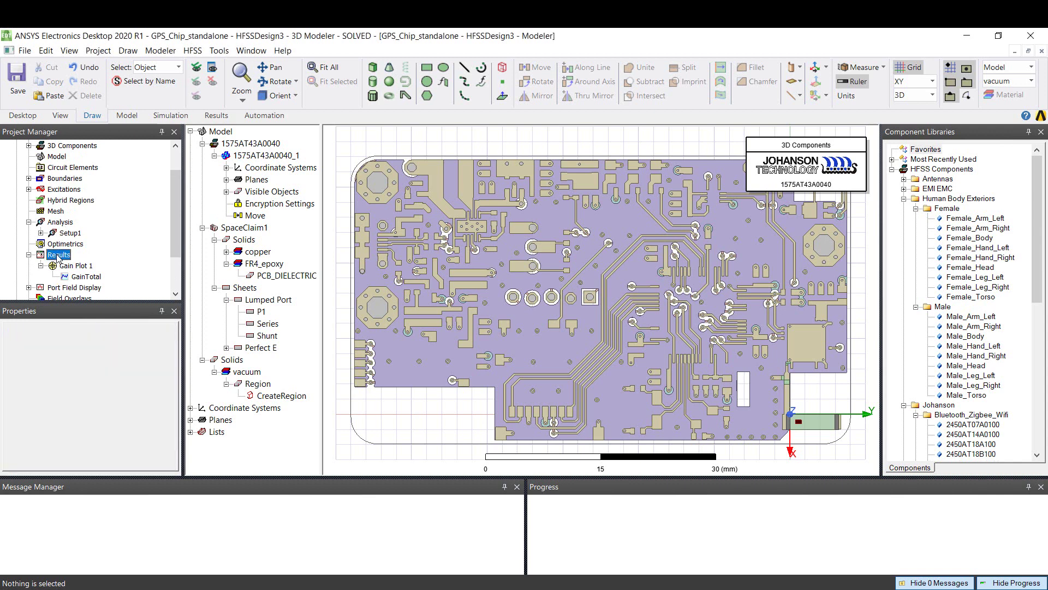
right_click(58, 257)
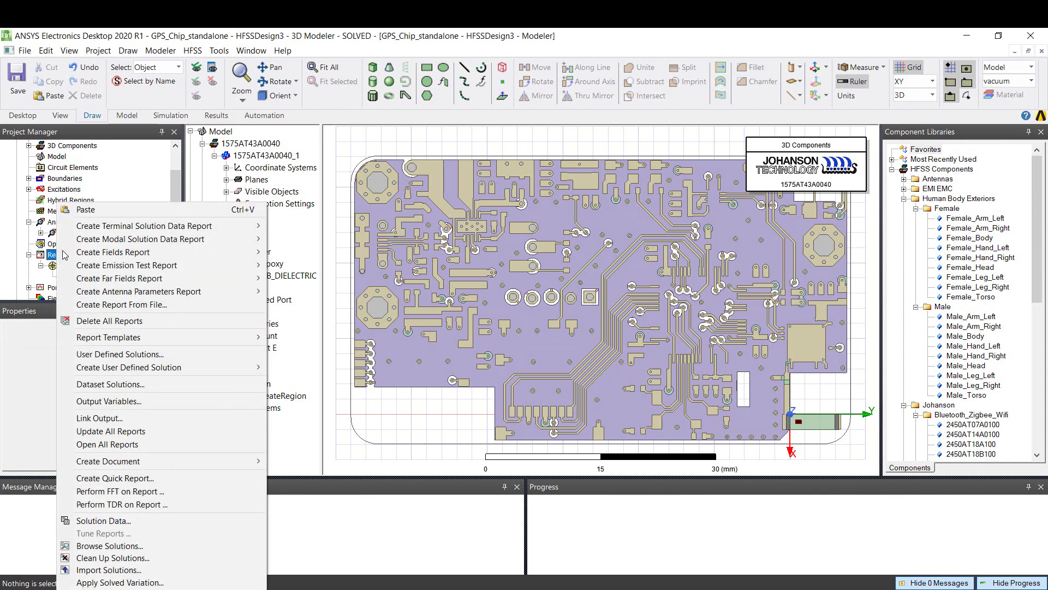
mouse_move(155, 226)
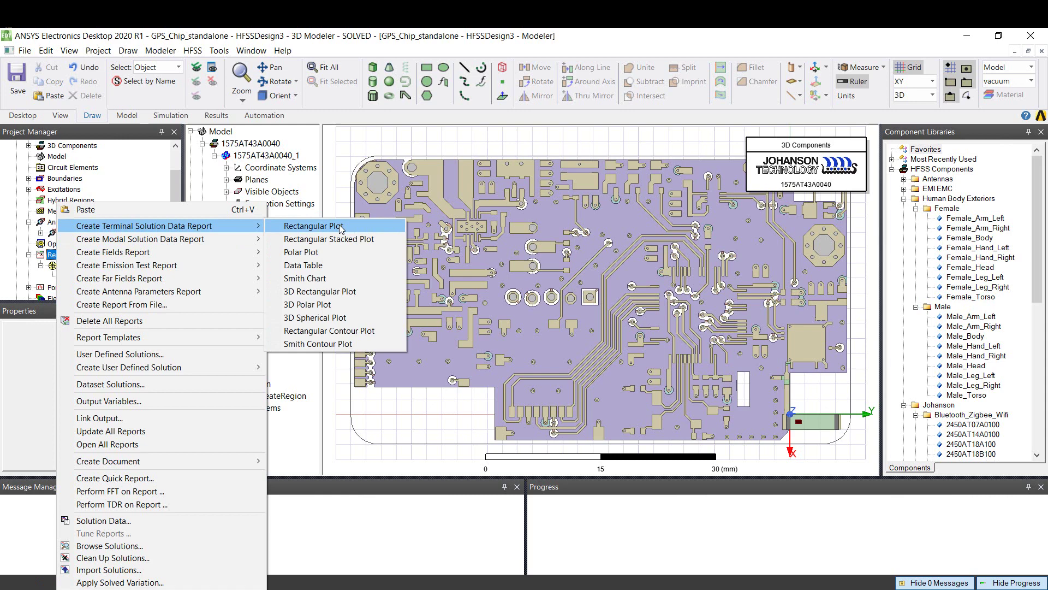
left_click(340, 227)
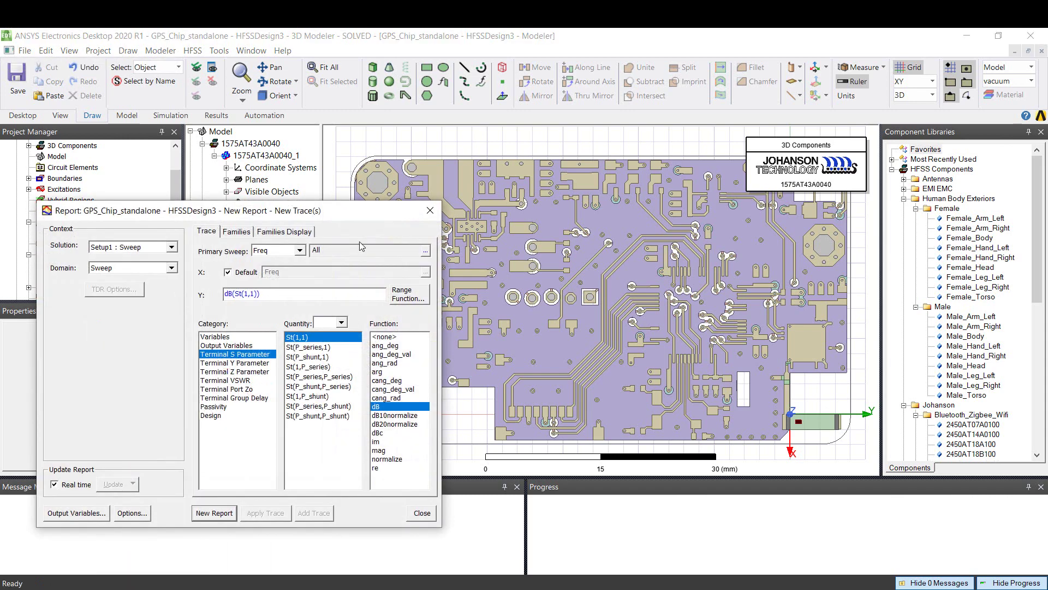
left_click_drag(375, 214, 451, 140)
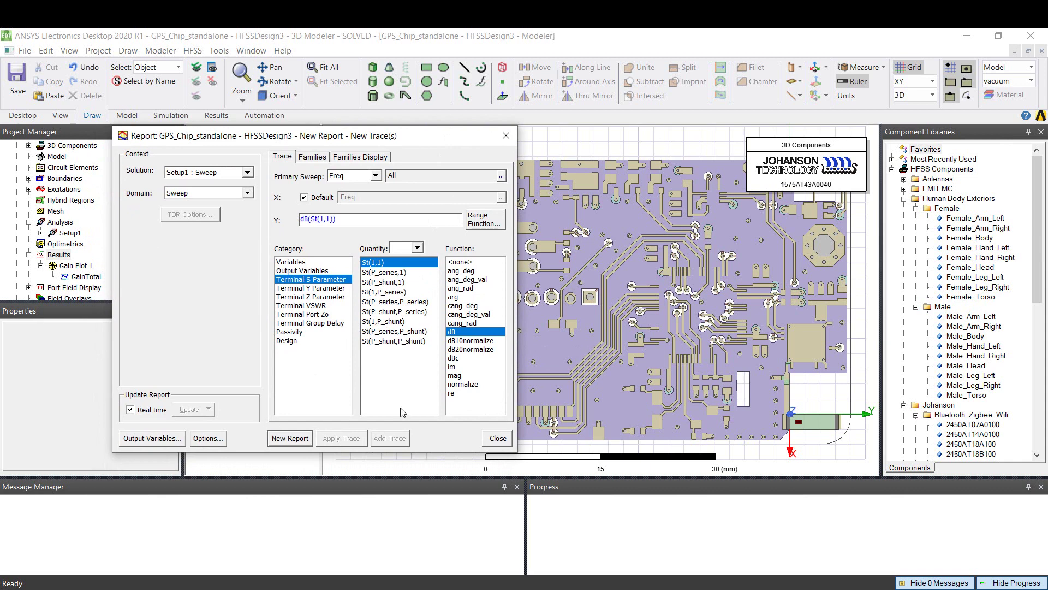
left_click(290, 438)
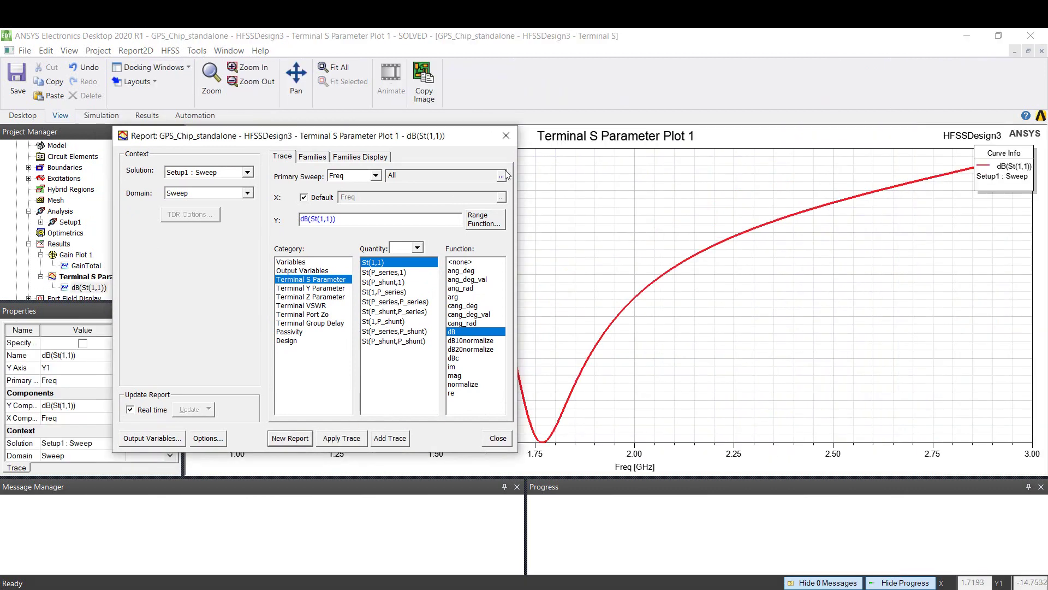
left_click(497, 137)
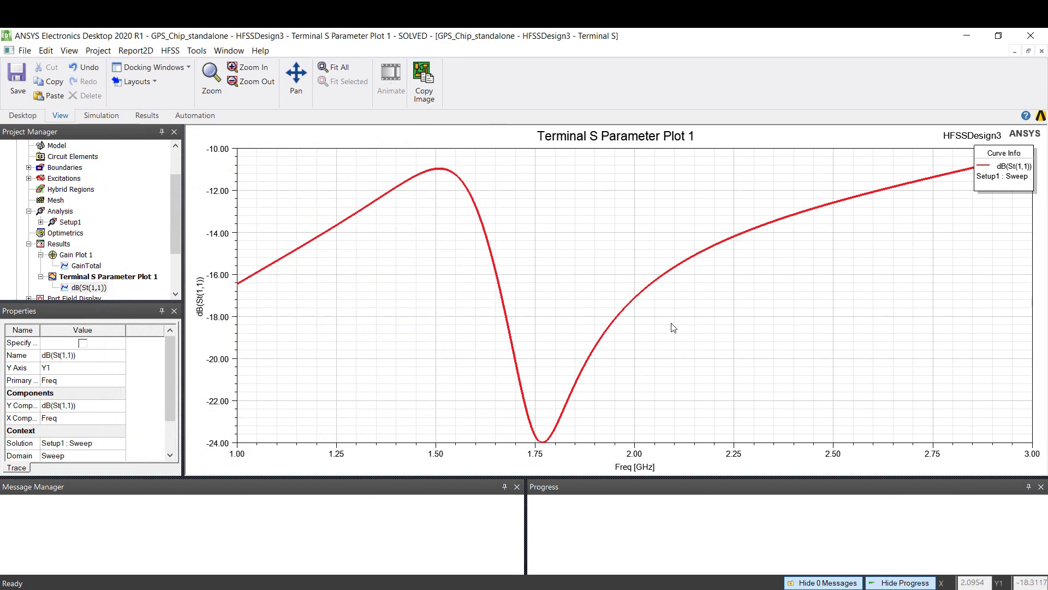
left_click(281, 299)
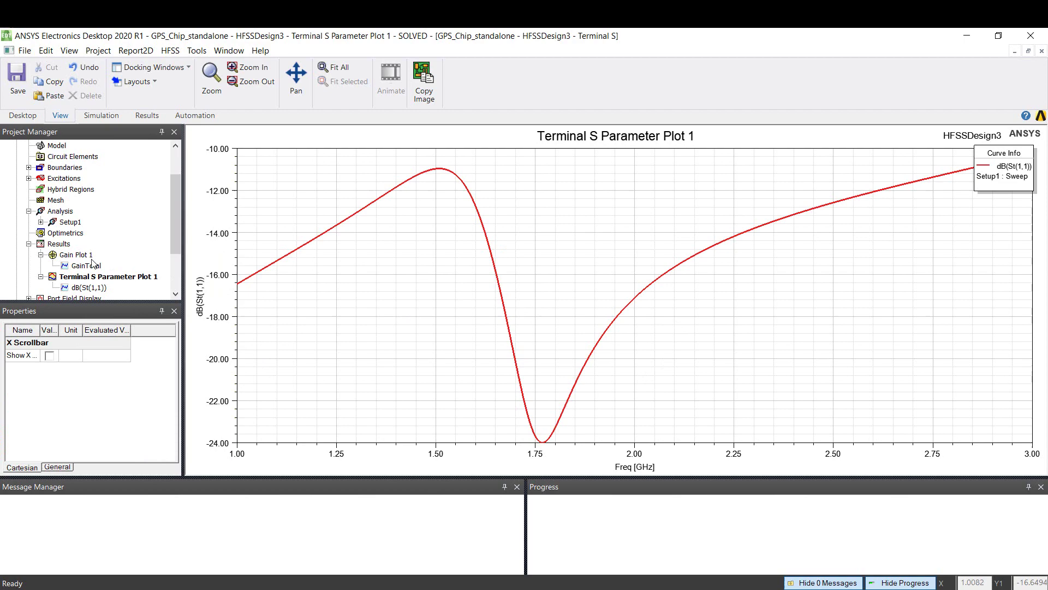
Open the radiation pattern Gain Plot 1 and overlay it on the HFSSDesign3 3D model
left_click(75, 256)
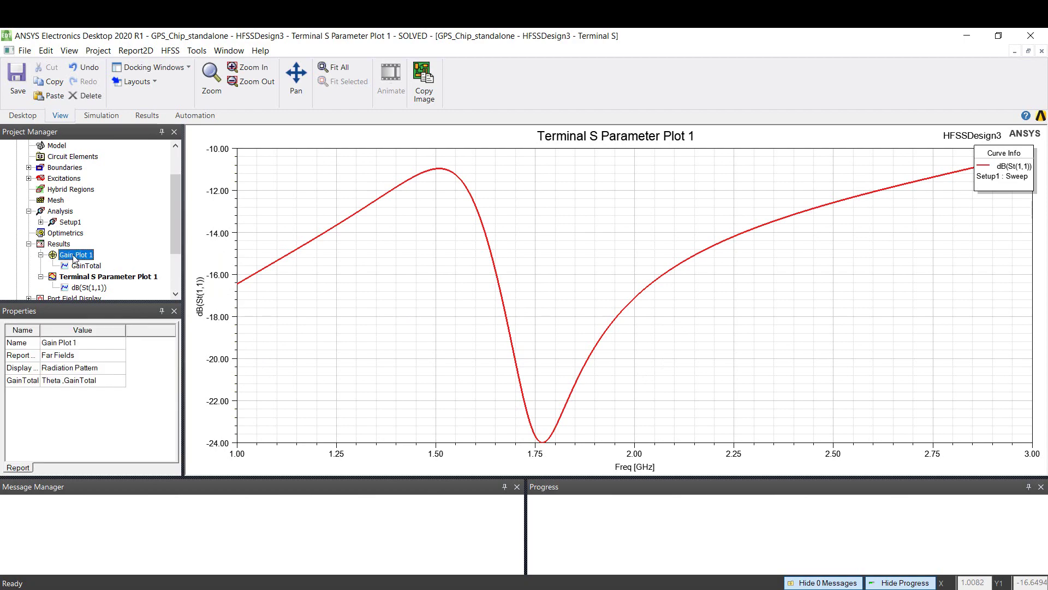
double_click(75, 256)
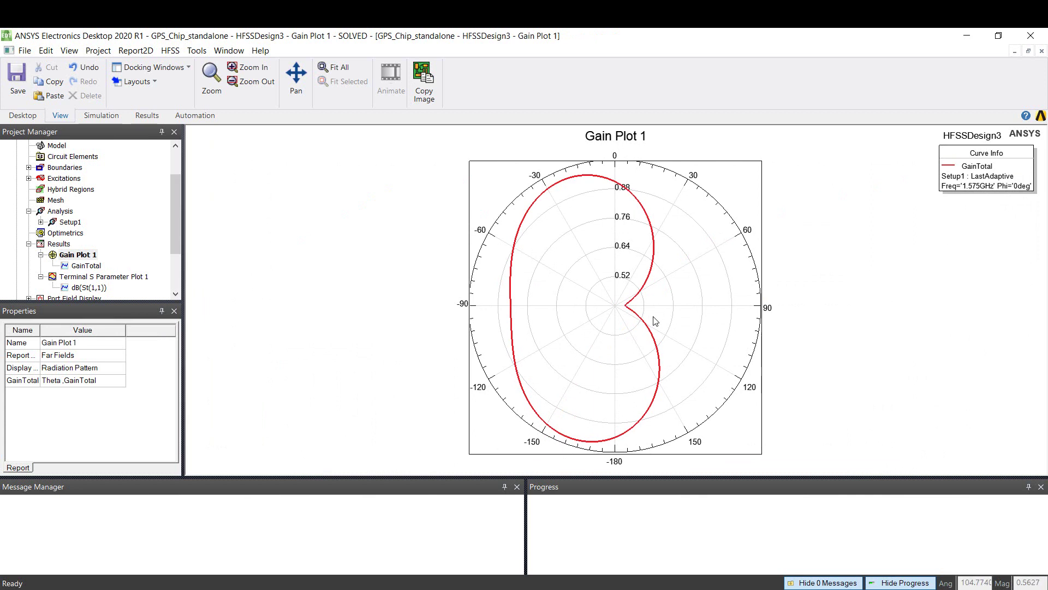
right_click(91, 257)
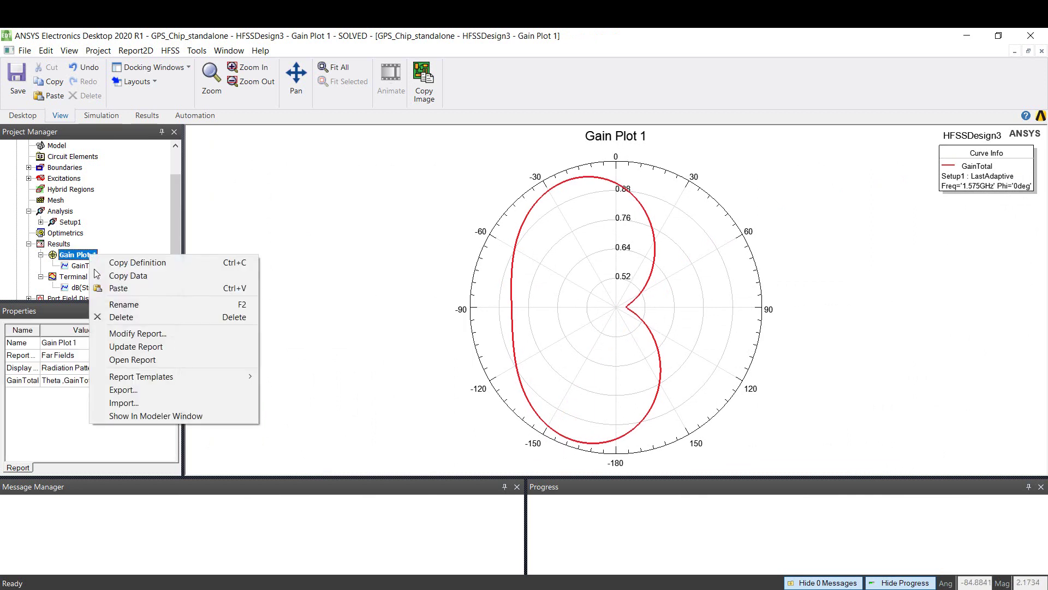
left_click(152, 416)
scroll(126, 218, "down", 3)
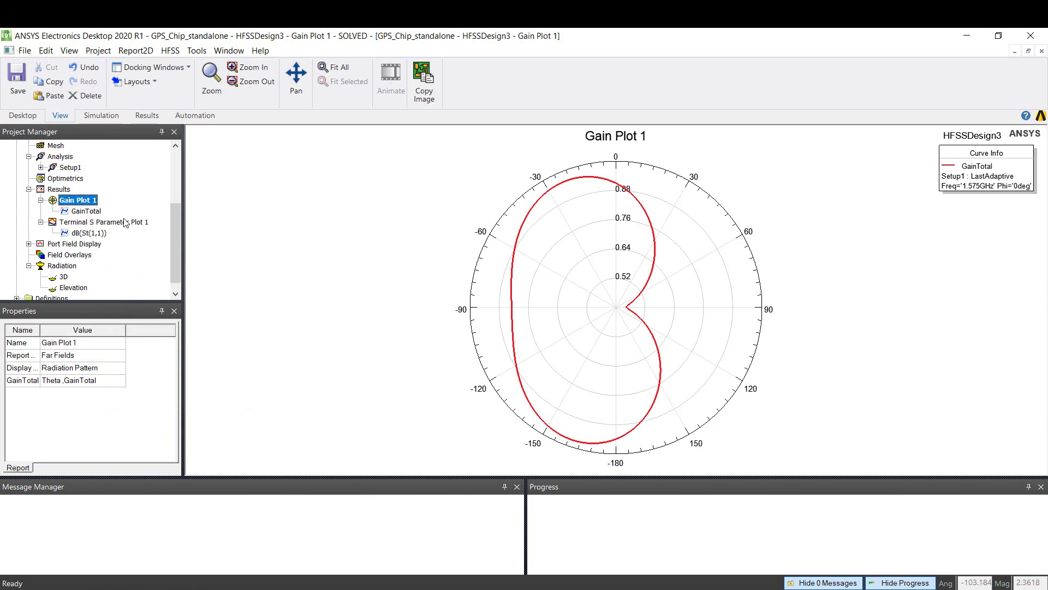
scroll(104, 217, "up", 3)
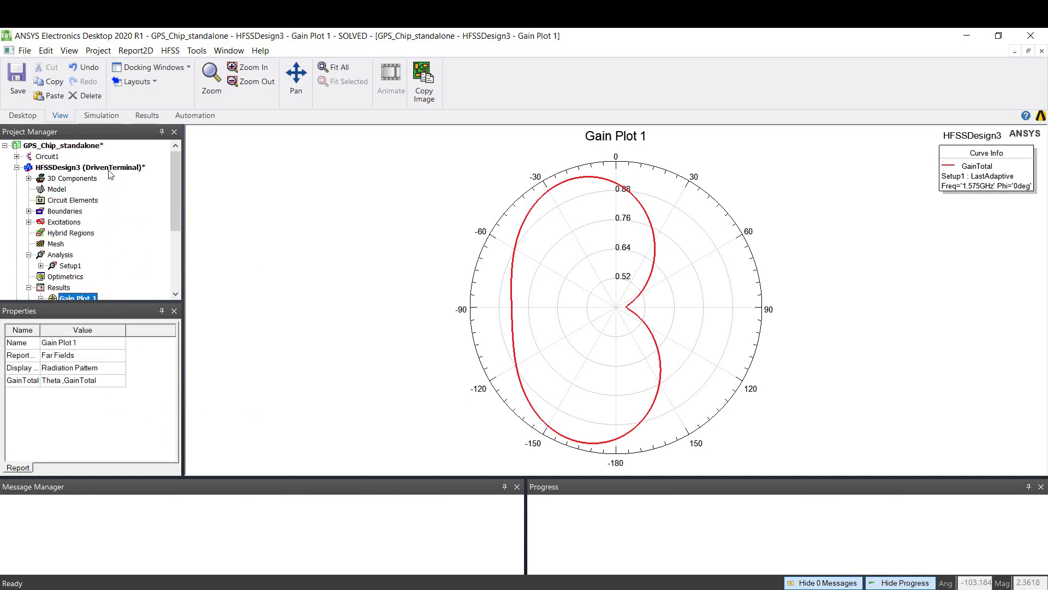
double_click(109, 170)
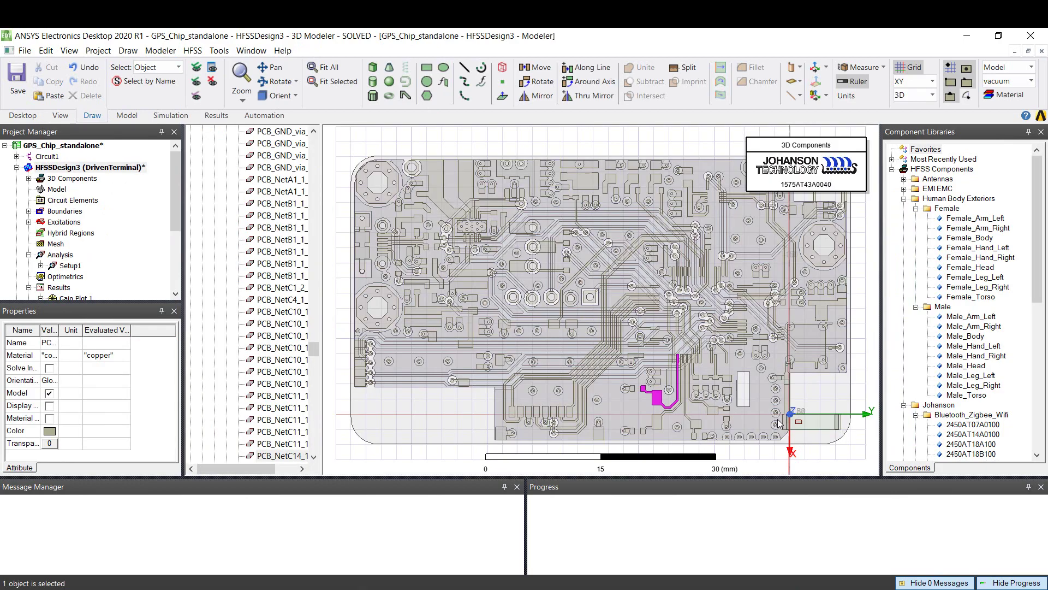
left_click_drag(779, 423, 617, 344, "alt")
left_click_drag(457, 326, 499, 351, "alt")
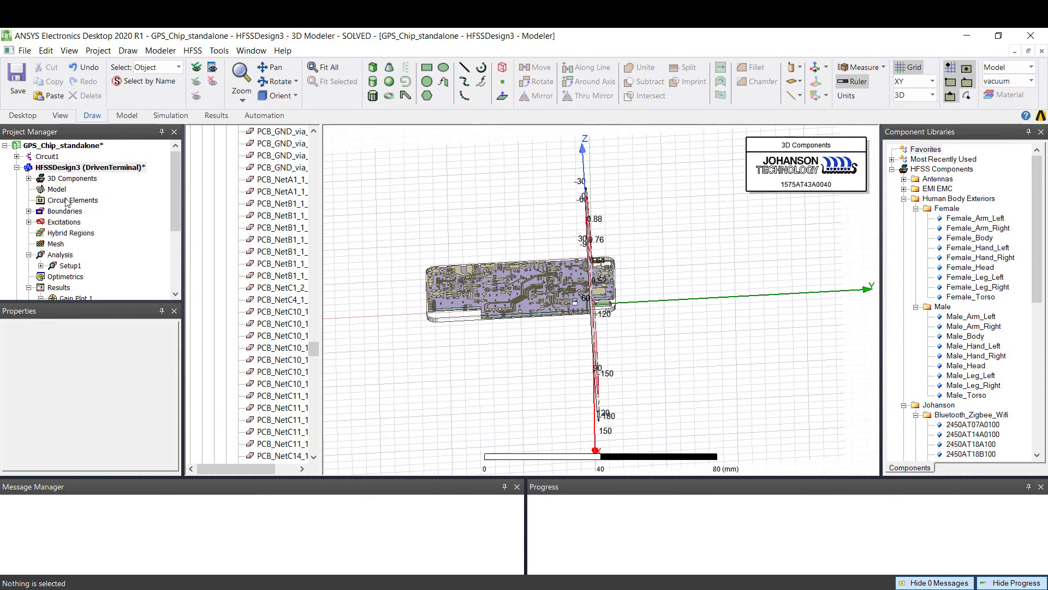
Create a far-field 3D polar plot of dB(GainTotal) from Setup1 : LastAdaptive with the 3D geometry
scroll(83, 246, "down", 2)
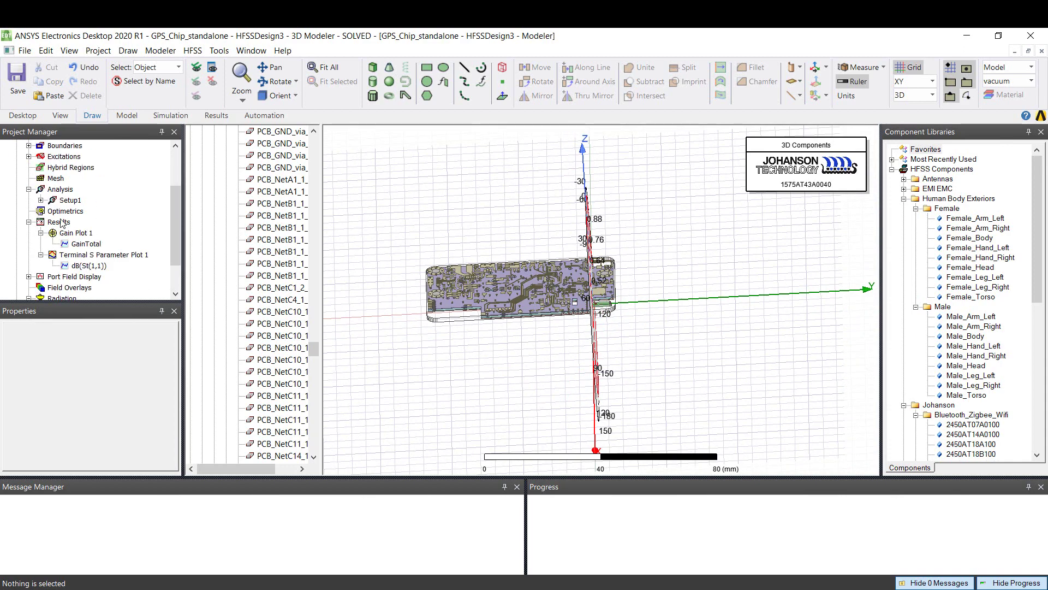
right_click(59, 222)
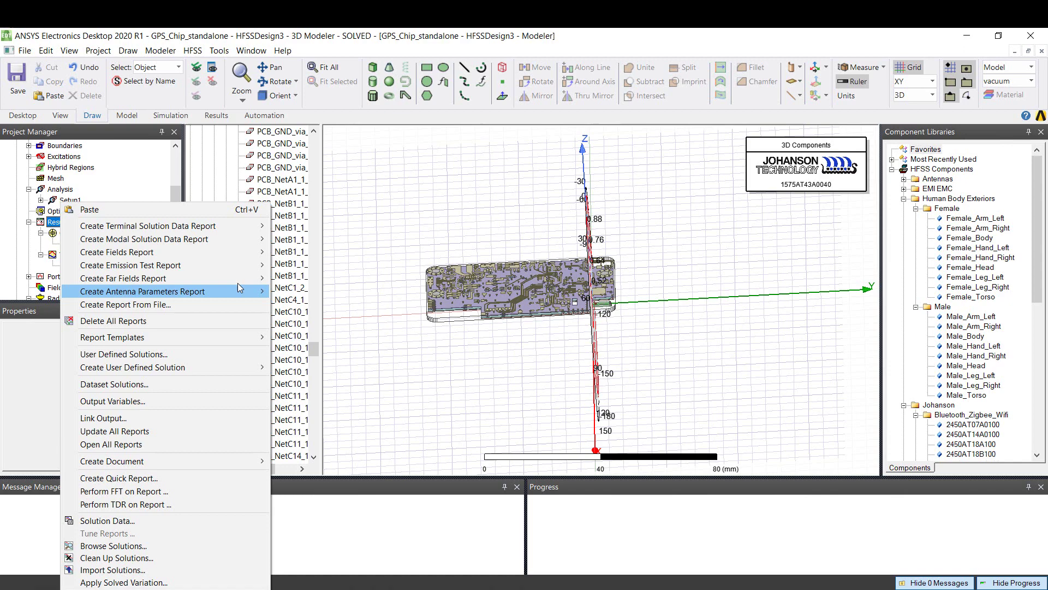
mouse_move(228, 279)
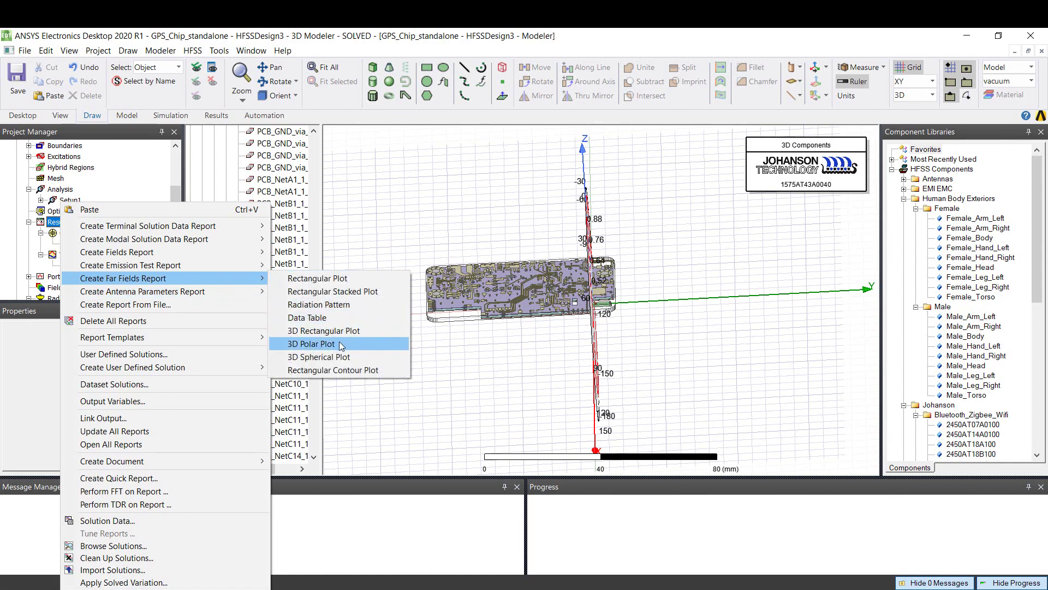
left_click(339, 344)
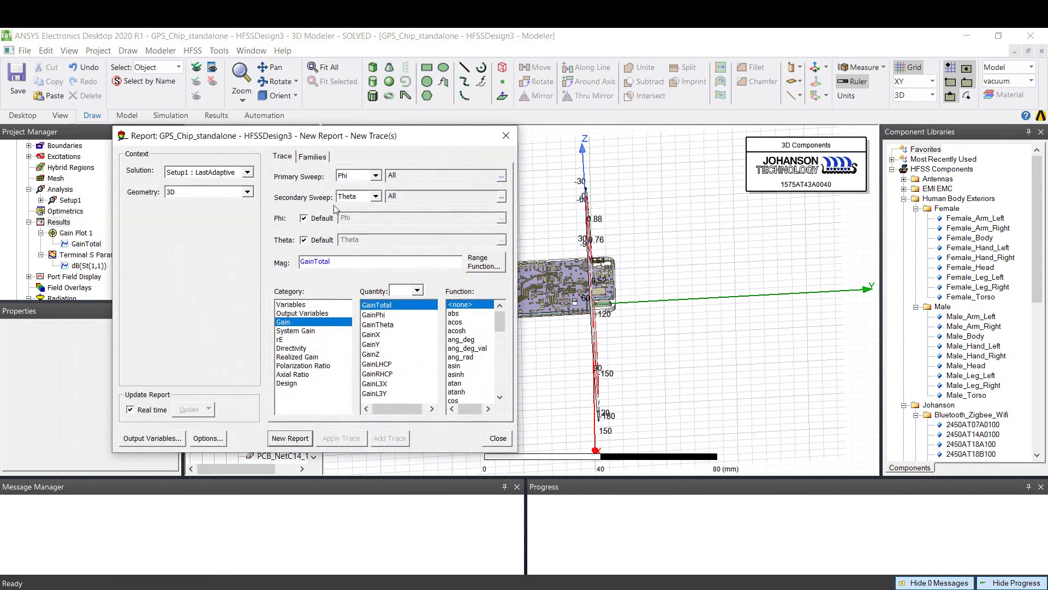
scroll(461, 357, "down", 3)
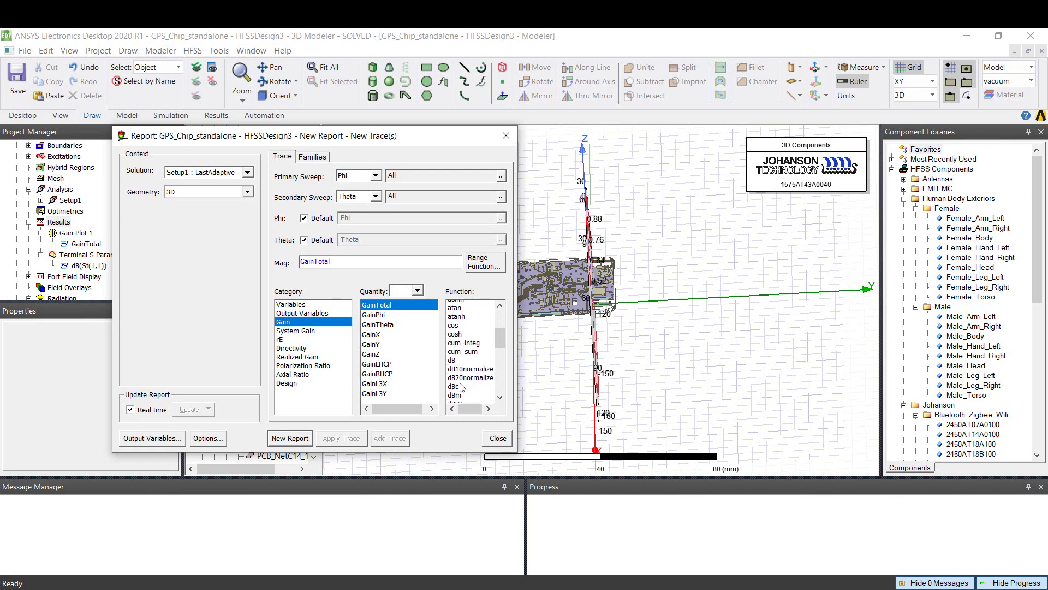
left_click(453, 357)
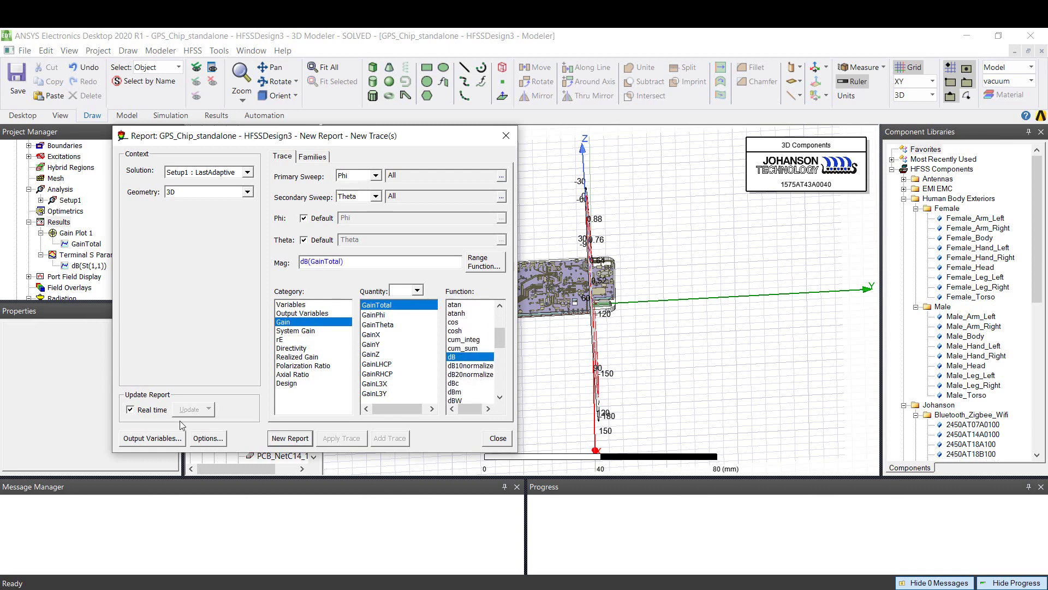
left_click(290, 438)
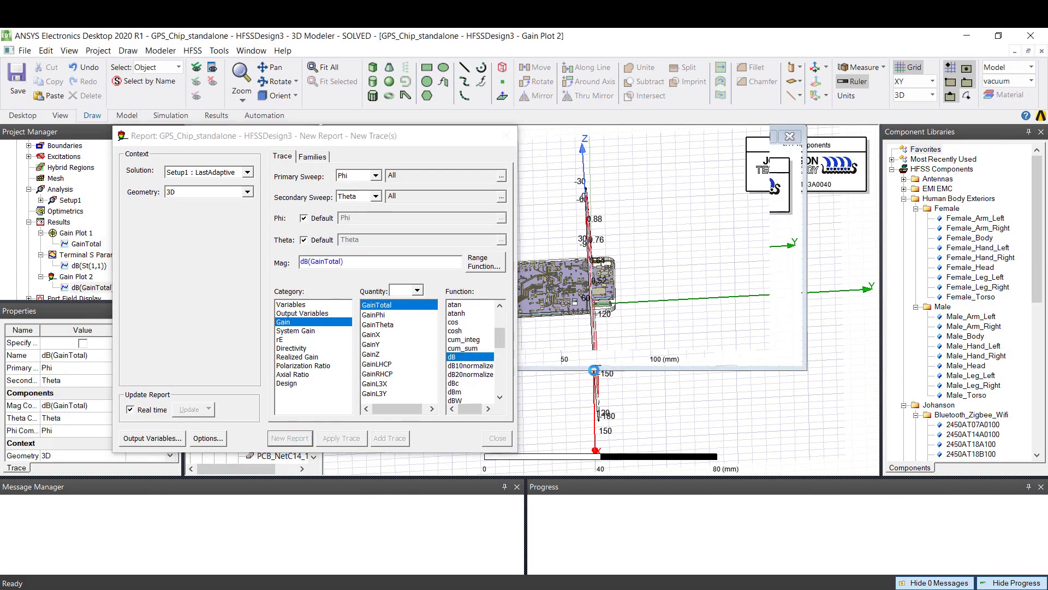
left_click(506, 135)
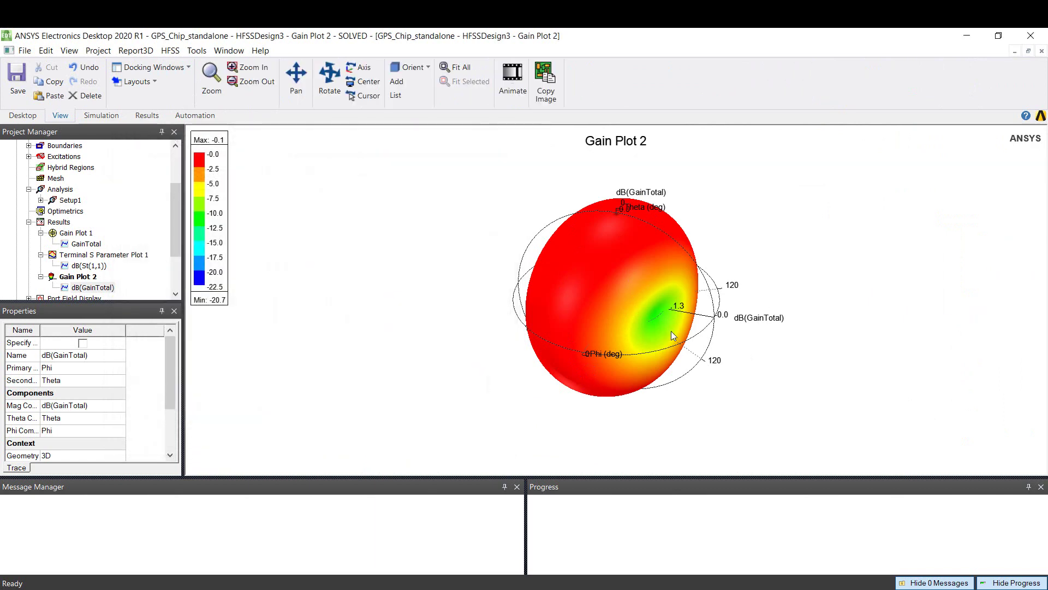
Overlay Gain Plot 2 on the PCB in the 3D model and inspect the pattern around the antenna
scroll(118, 257, "down", 1)
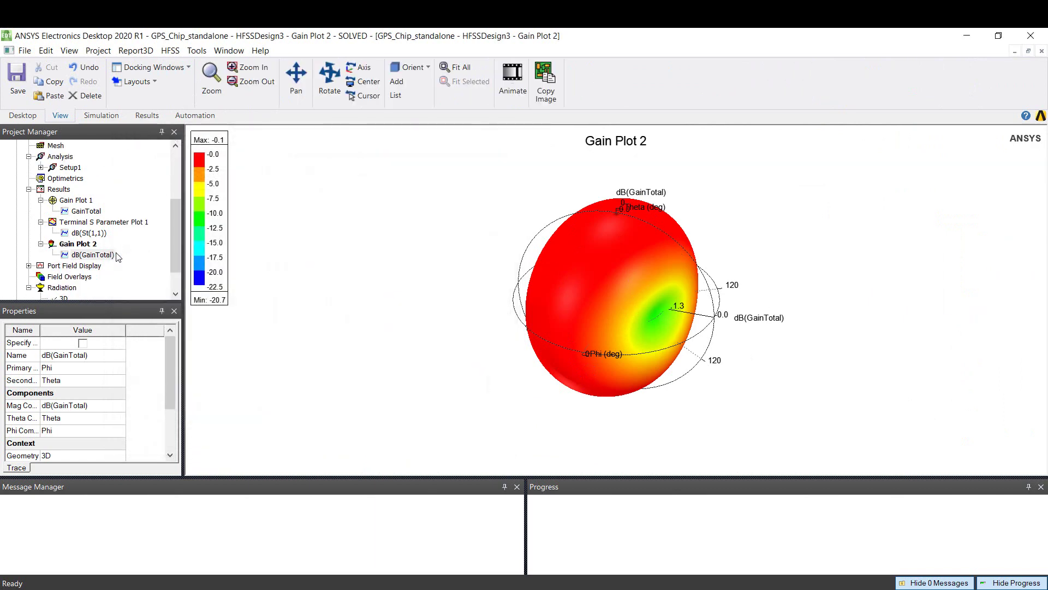
left_click(77, 244)
right_click(87, 246)
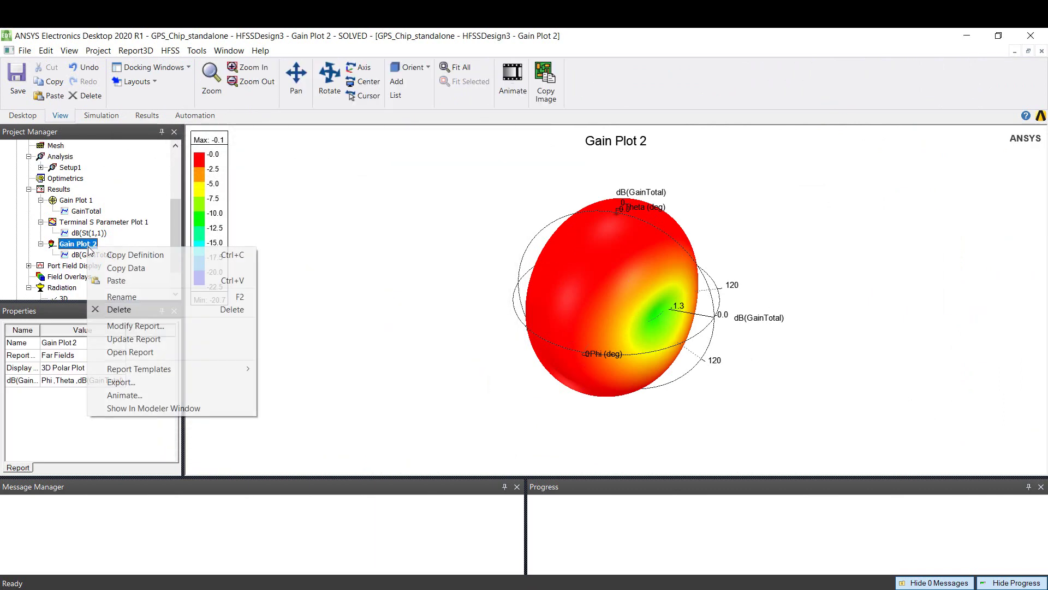
left_click(170, 408)
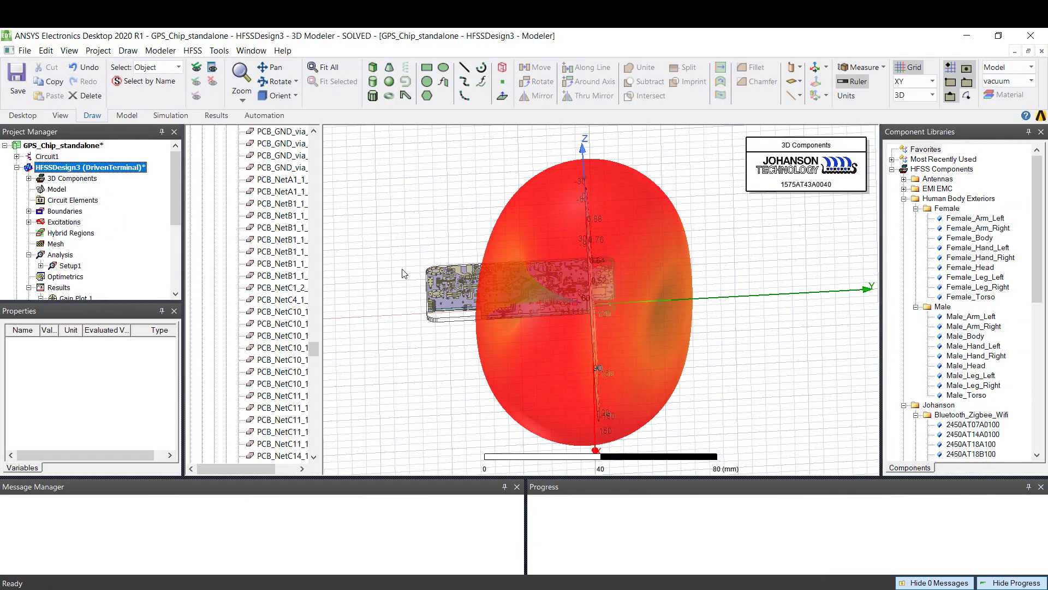
left_click_drag(492, 257, 594, 336, "alt")
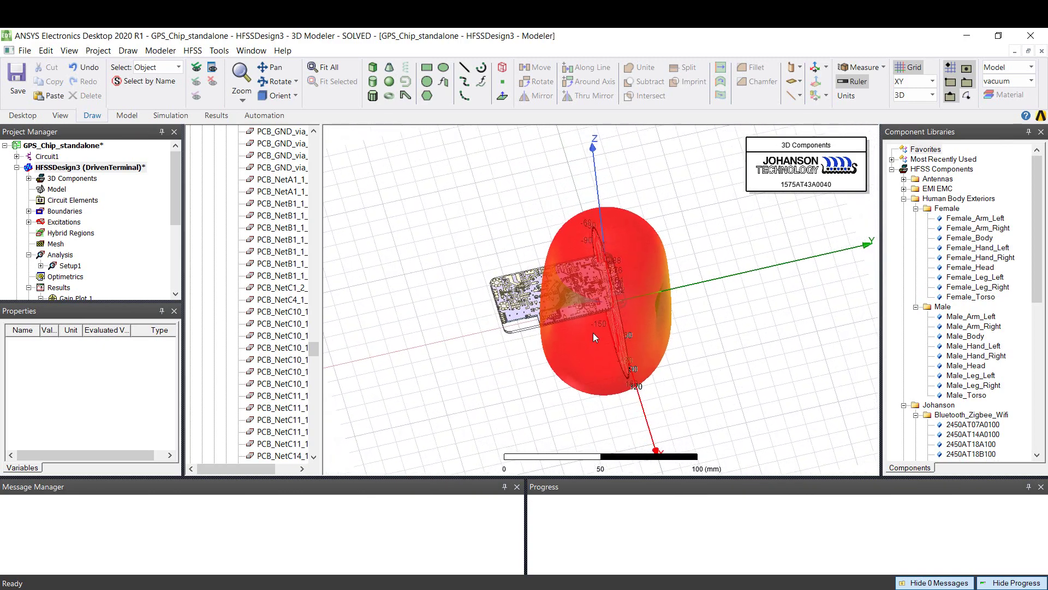
left_click_drag(574, 343, 635, 332, "alt")
double_click(635, 332, "alt")
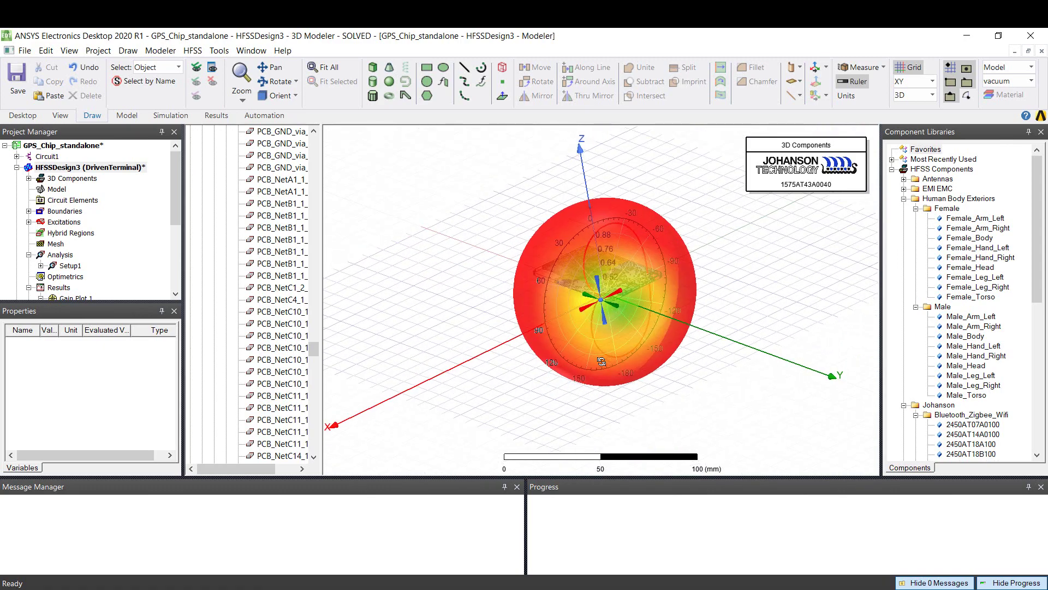
scroll(596, 289, "up", 5)
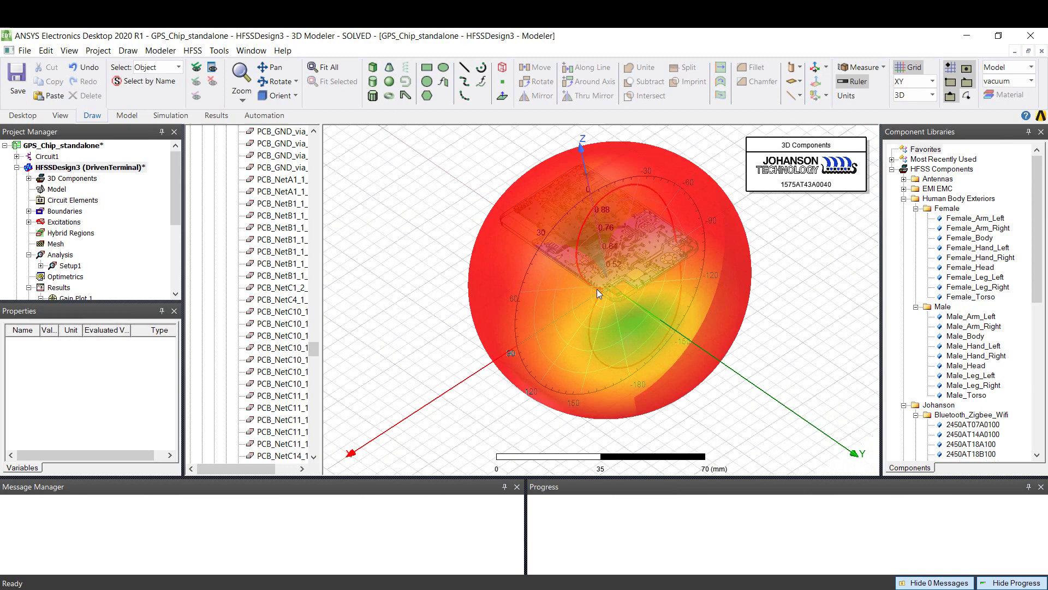
Insert a new circuit design into the GPS_Chip_standalone project with None as the layout technology
left_click(76, 169)
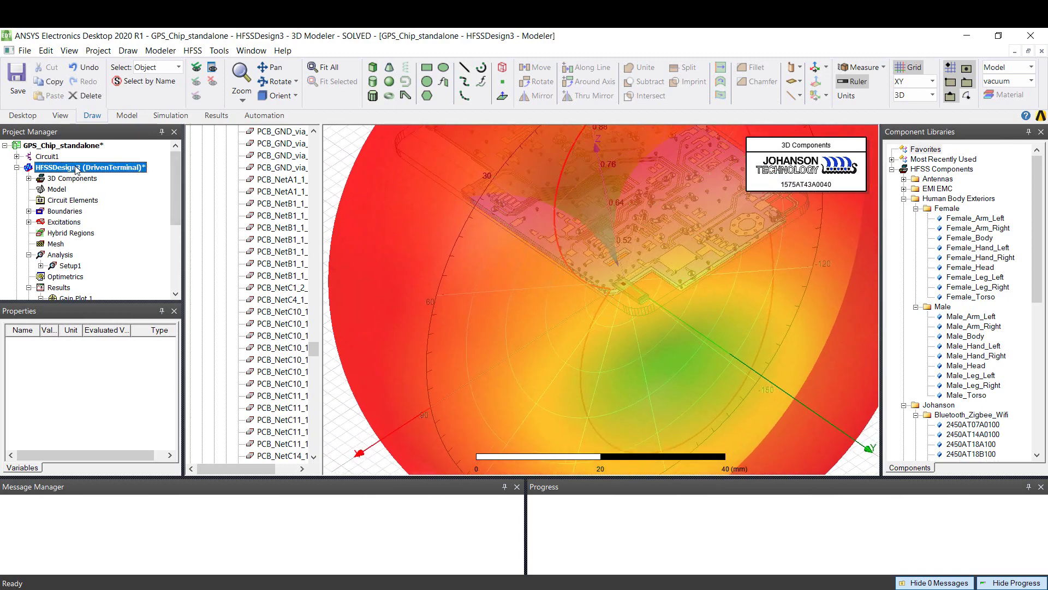
left_click(98, 51)
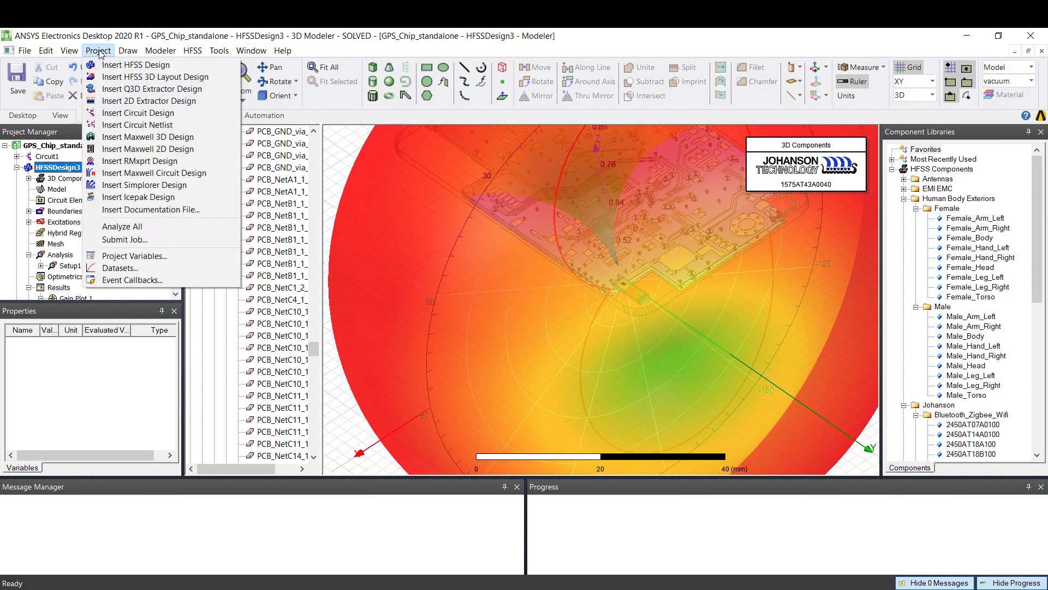
left_click(155, 113)
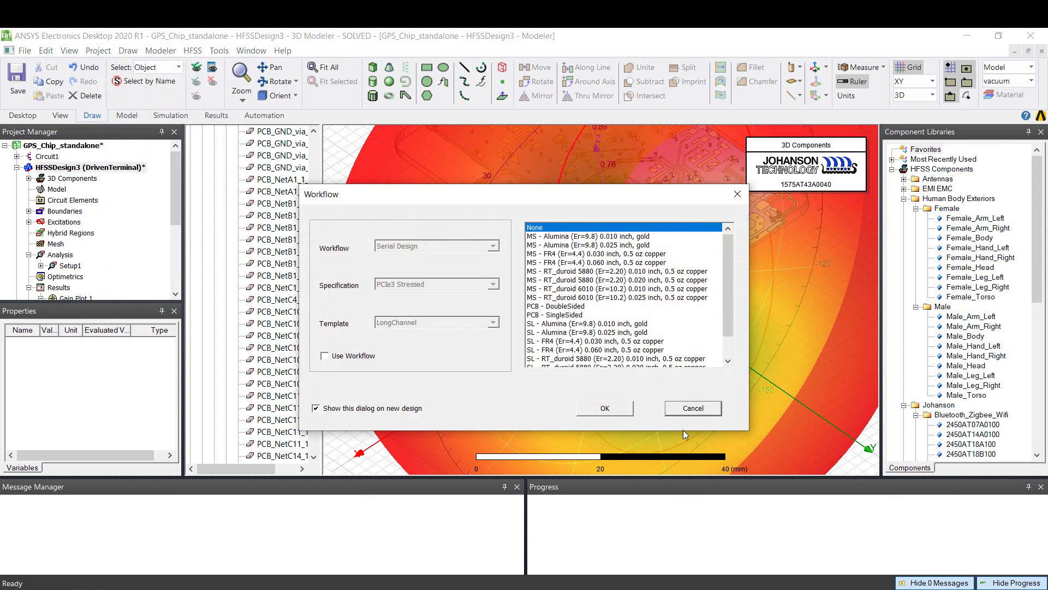
left_click(601, 411)
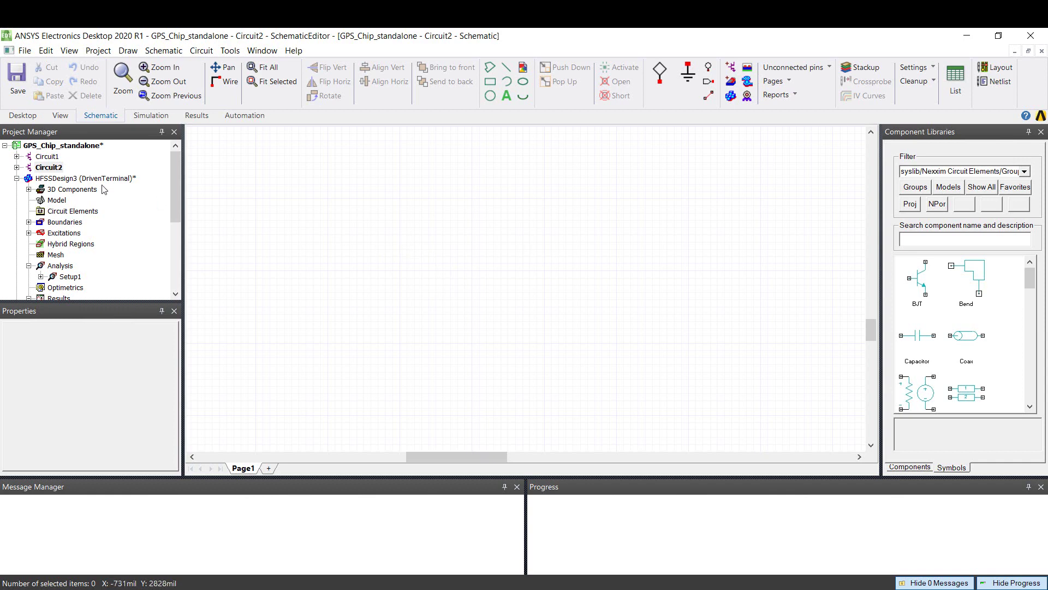
Add an HFSS link subcircuit to Circuit2 using the Setup1 : Sweep solution of HFSSDesign3
right_click(54, 170)
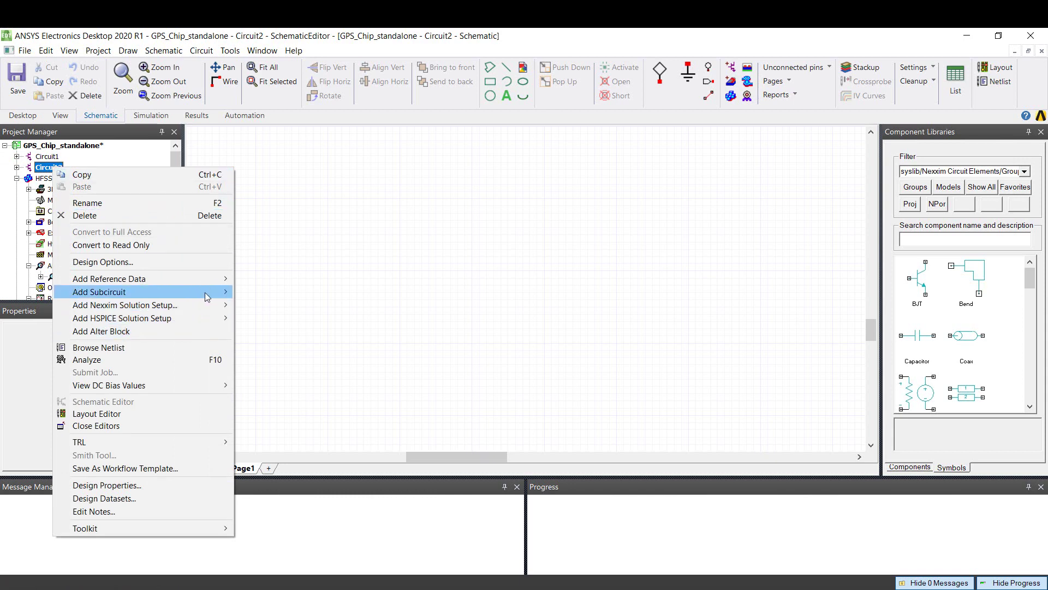
mouse_move(208, 292)
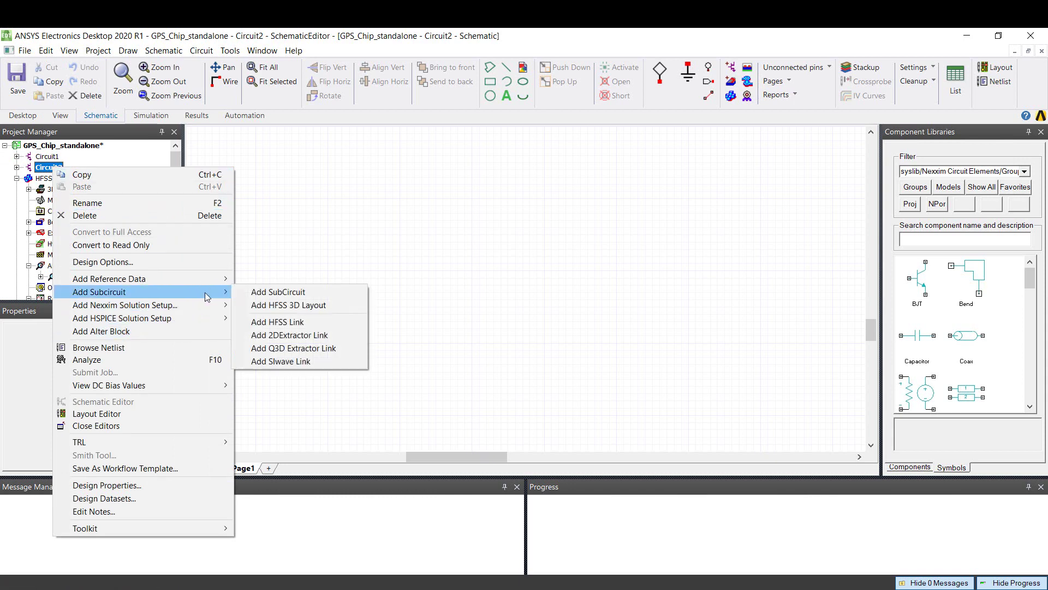
left_click(296, 323)
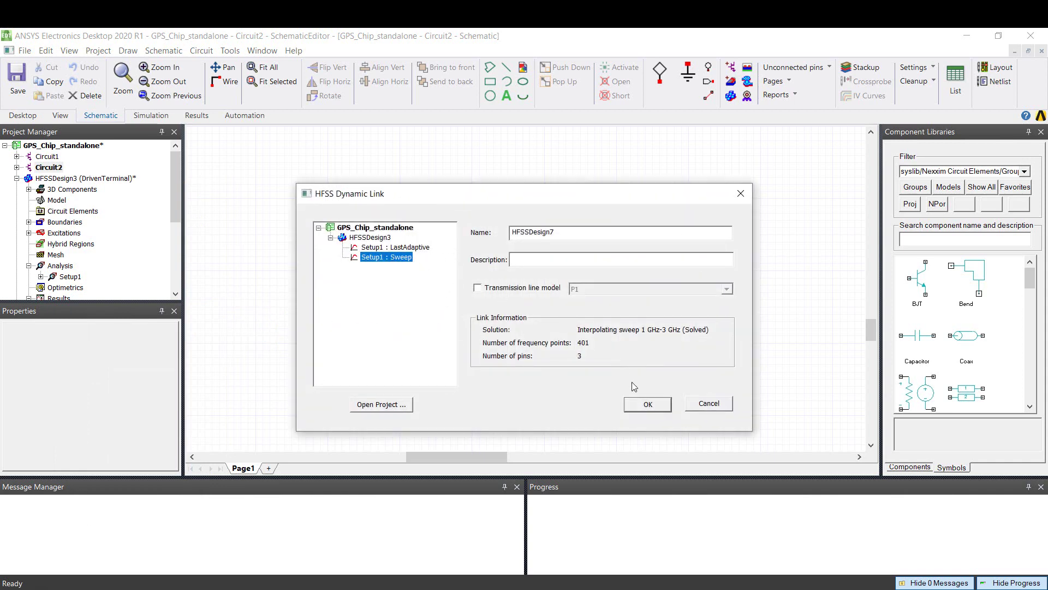
left_click(637, 403)
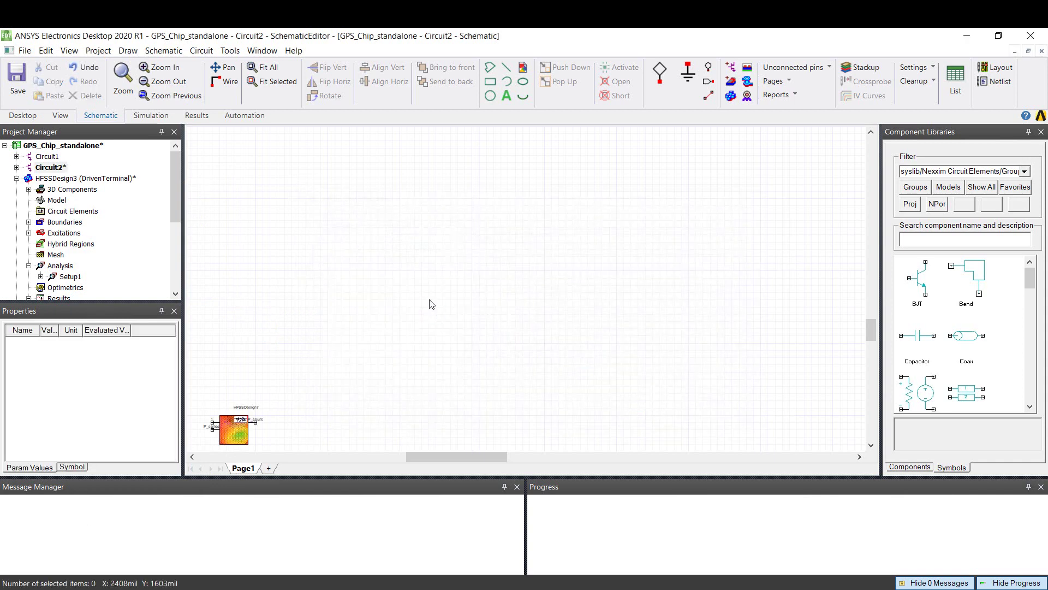
key("ctrl+d")
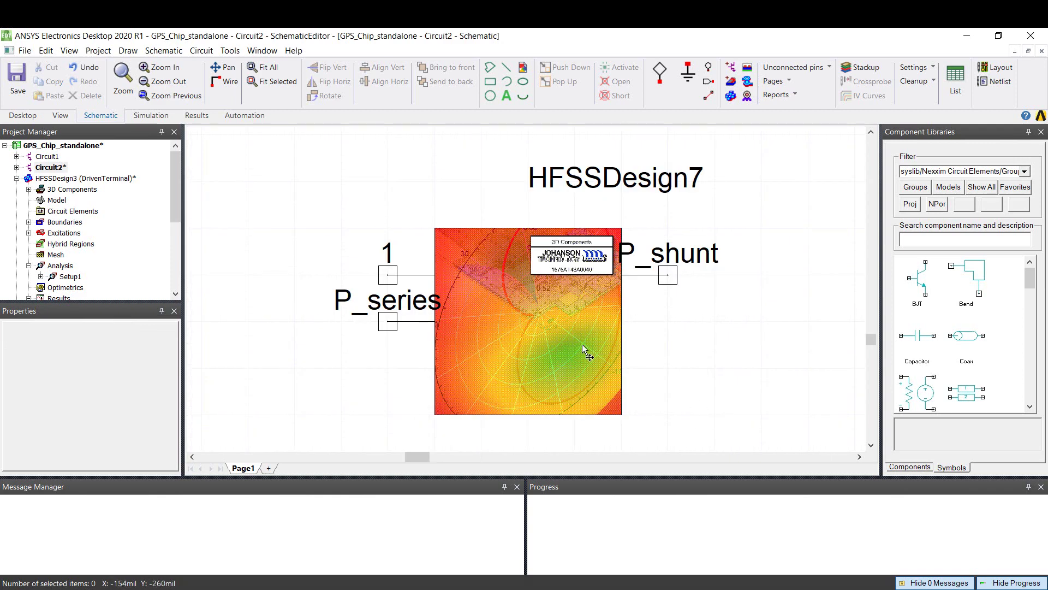
Edit the pin locations of the linked HFSS symbol and set its reference to Add individual reference pin per port
left_click(546, 337)
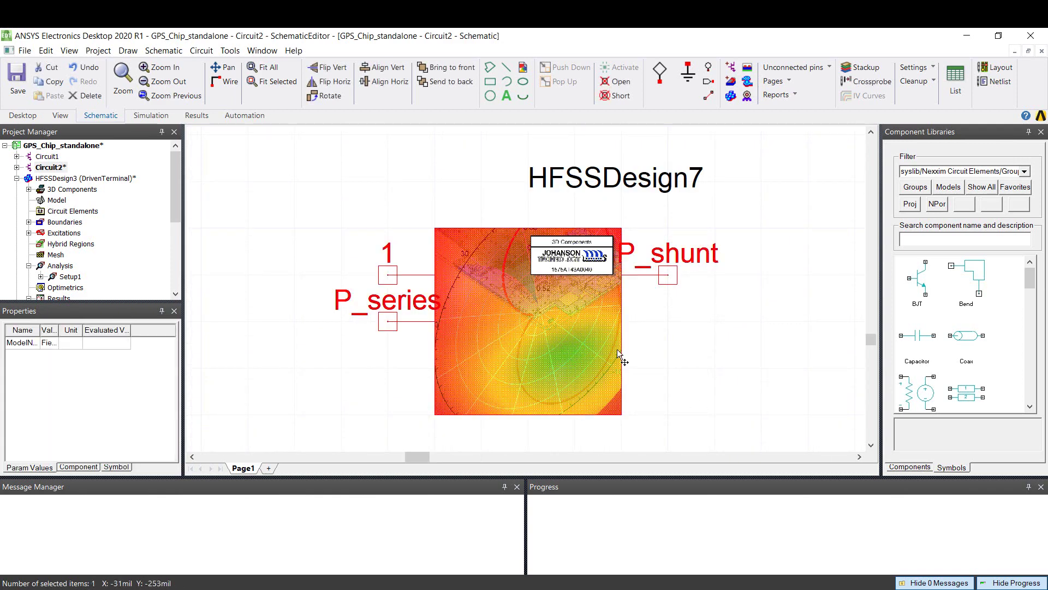
right_click(543, 338)
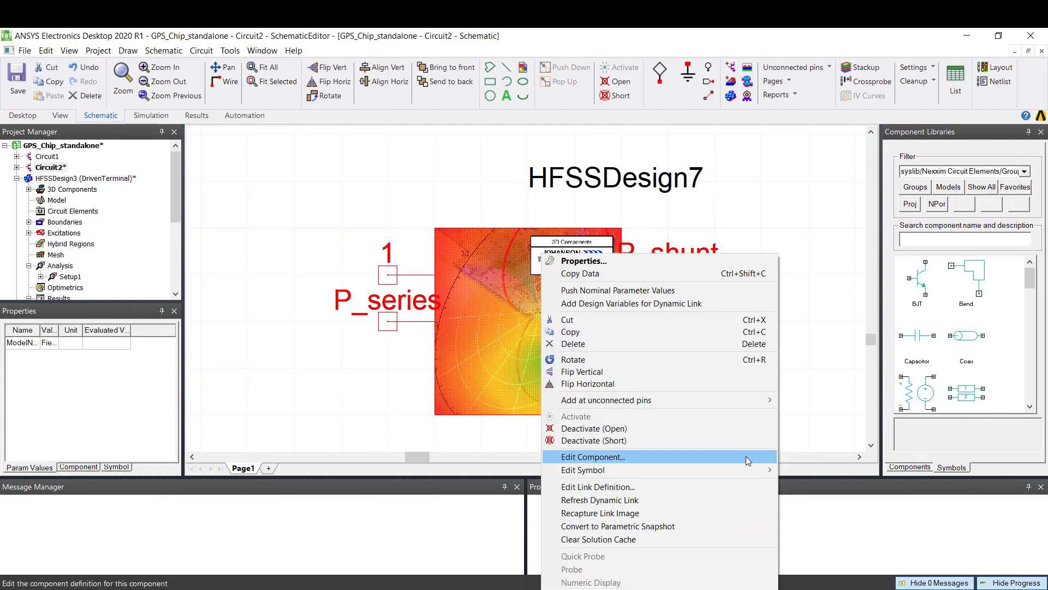
mouse_move(765, 470)
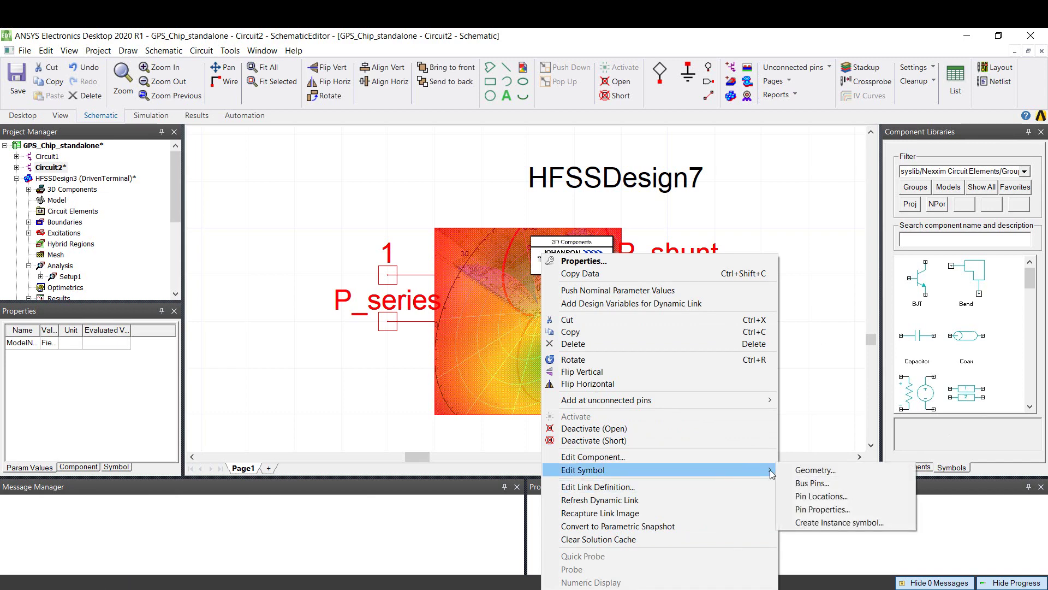
left_click(806, 497)
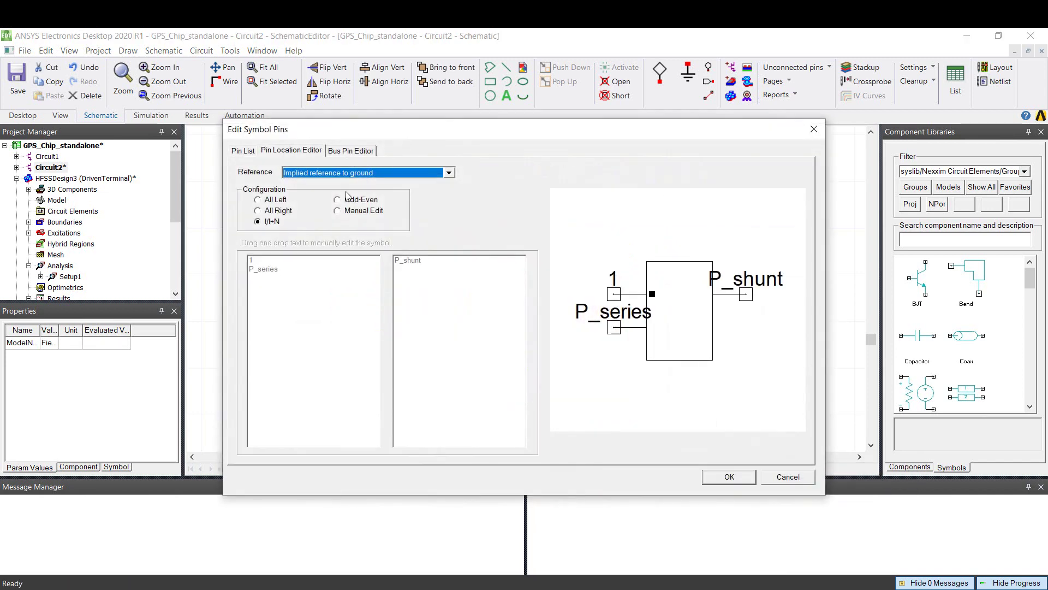
left_click(354, 173)
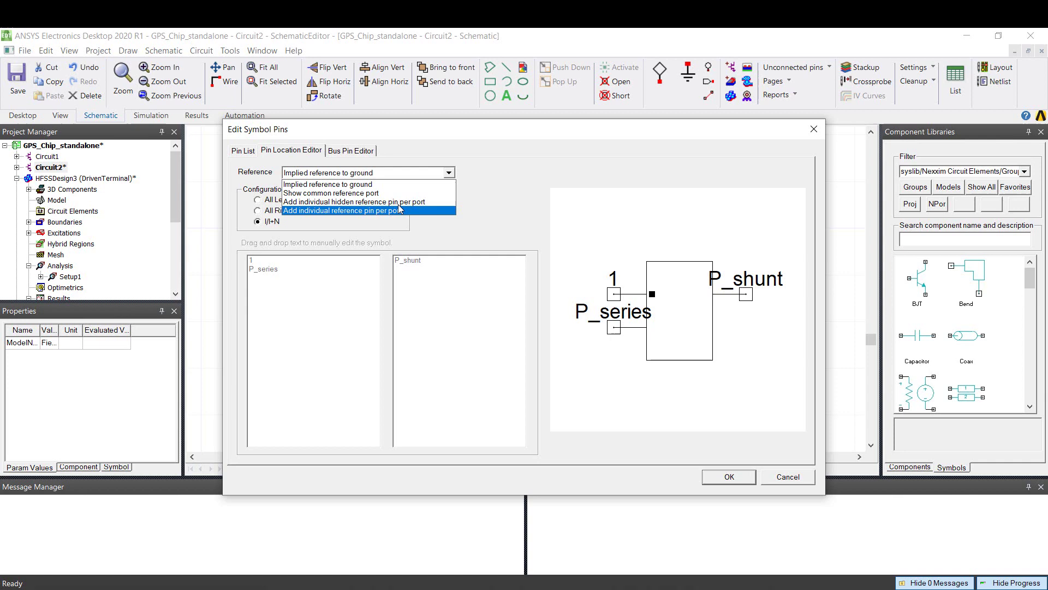
left_click(398, 208)
left_click(411, 177)
left_click(389, 208)
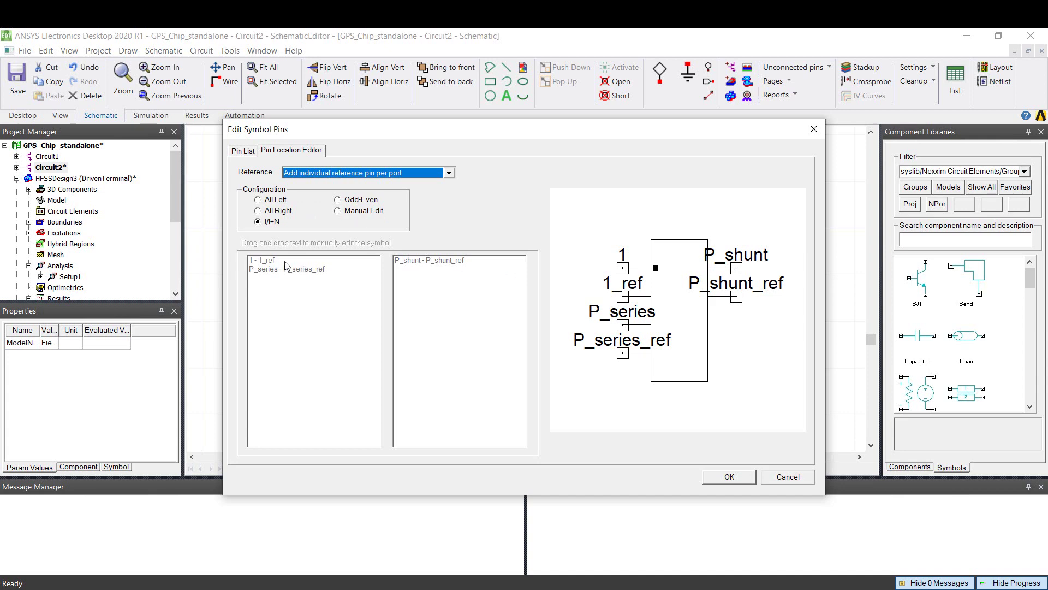
Manually move the P_series - P_series_ref pins to the symbol's right side and commit the definition with Use Edited
left_click(337, 210)
left_click_drag(279, 268, 483, 307)
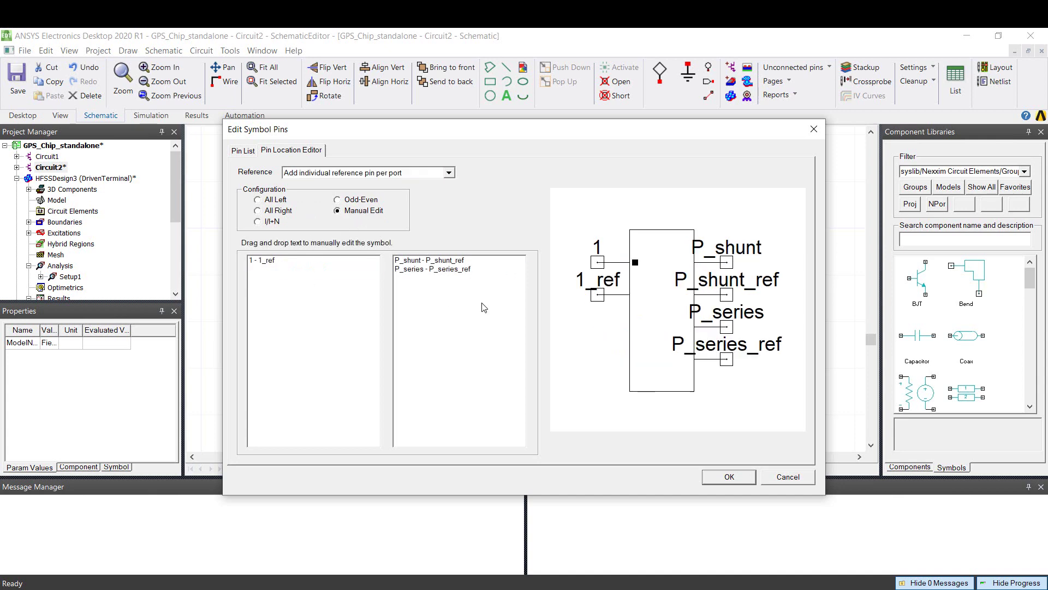
left_click(729, 477)
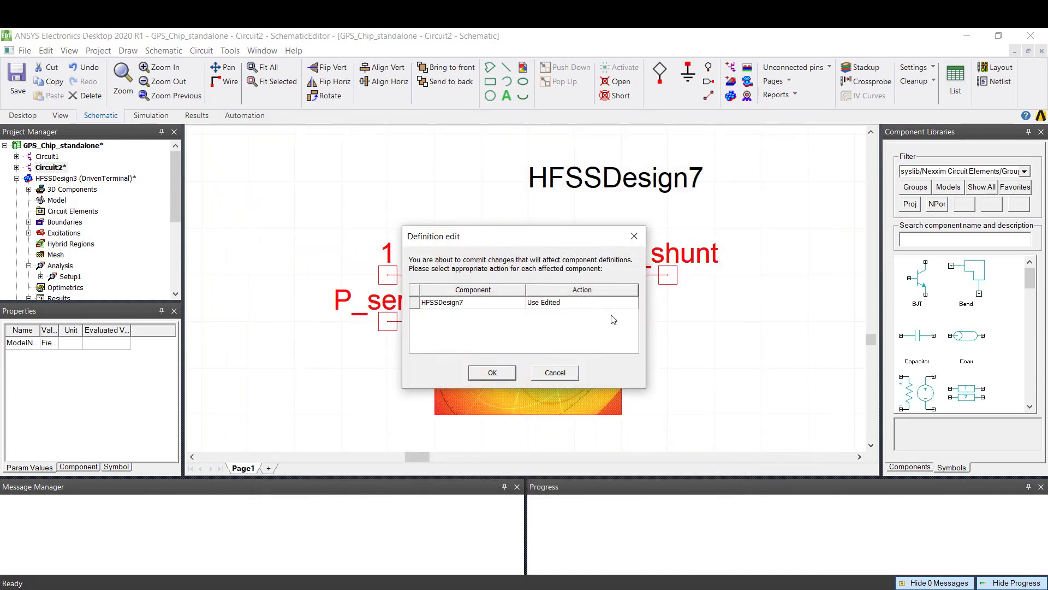
left_click(492, 373)
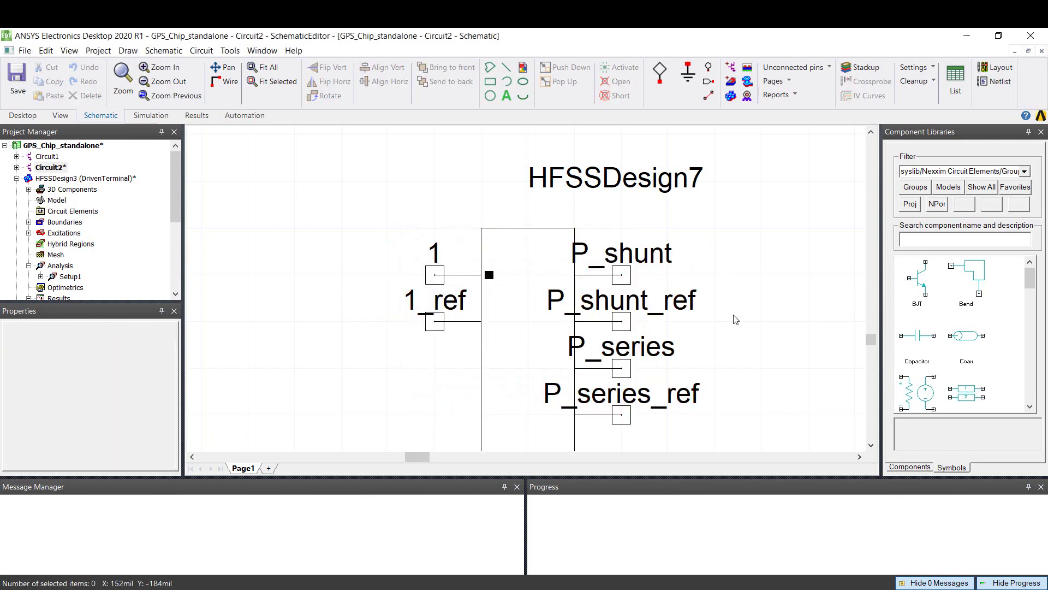
Place an interface port and a ground symbol to the left of the linked HFSS block's pins 1 and 1_ref
key("ctrl+d")
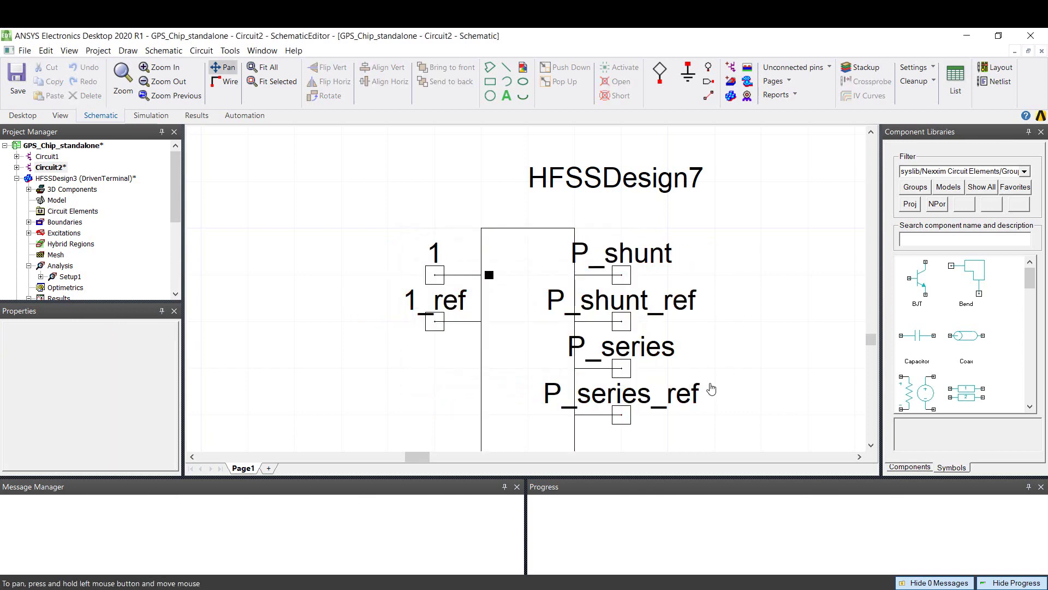
scroll(738, 380, "down", 2)
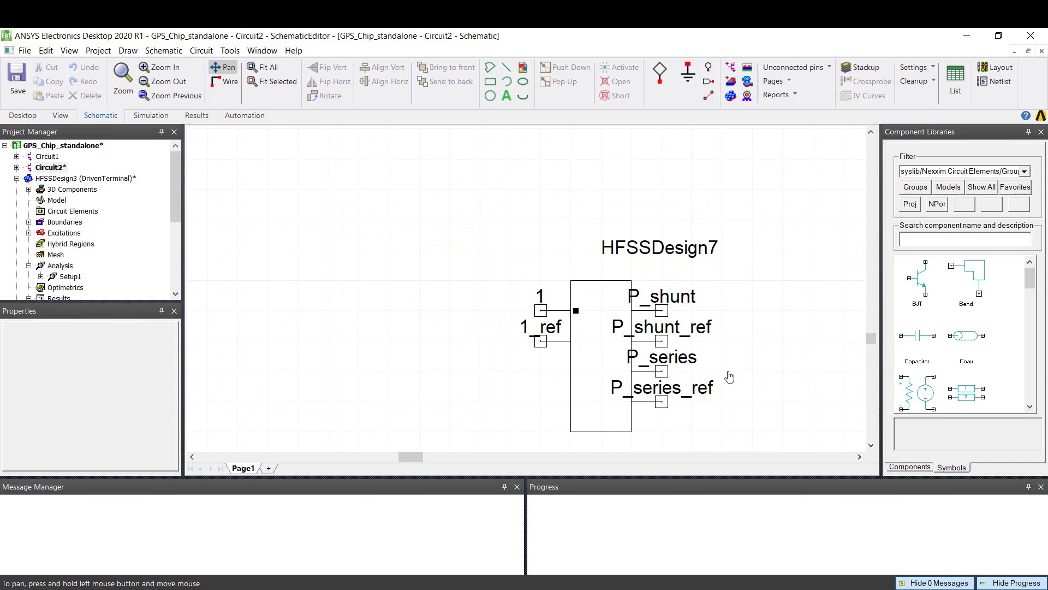
key("Escape")
left_click(660, 74)
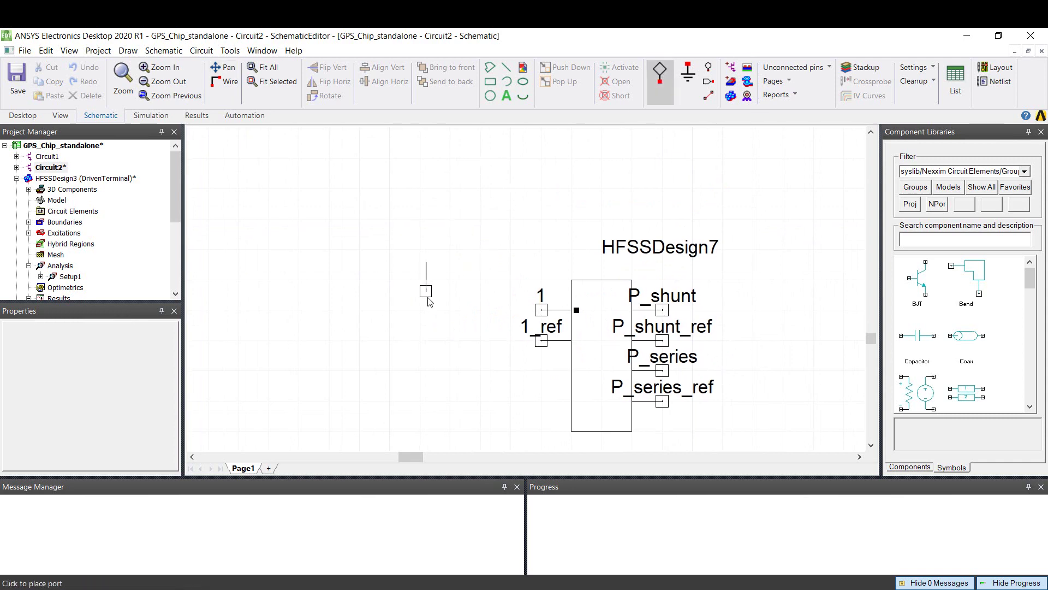
left_click(425, 319)
key("Escape")
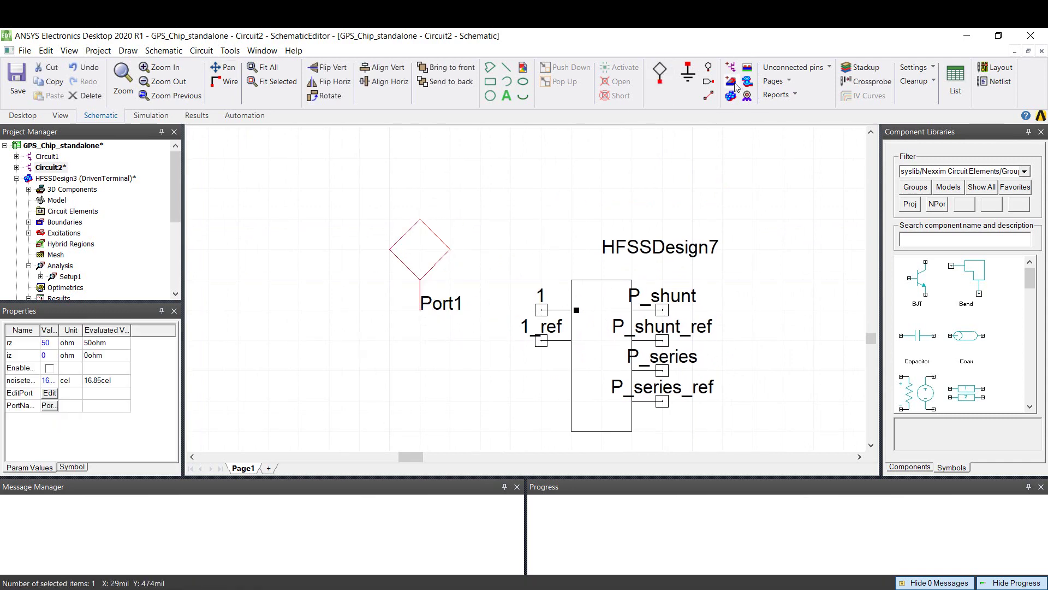
left_click(688, 77)
left_click(420, 340)
key("Escape")
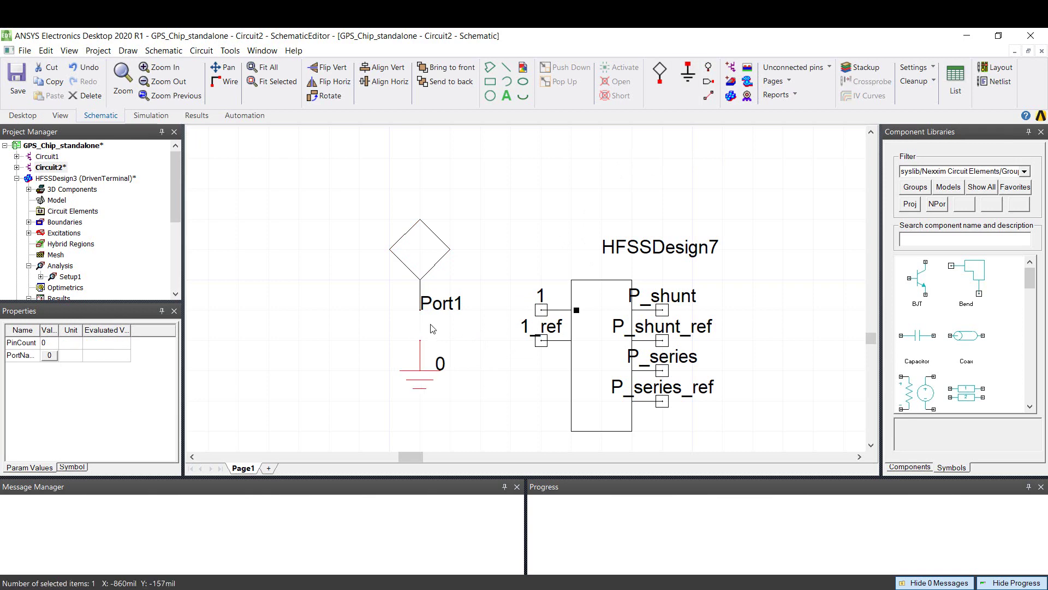
Wire Port1 to pin 1 and the ground symbol to pin 1_ref of the HFSS block
key("ctrl+w")
left_click(420, 310)
left_click(540, 310)
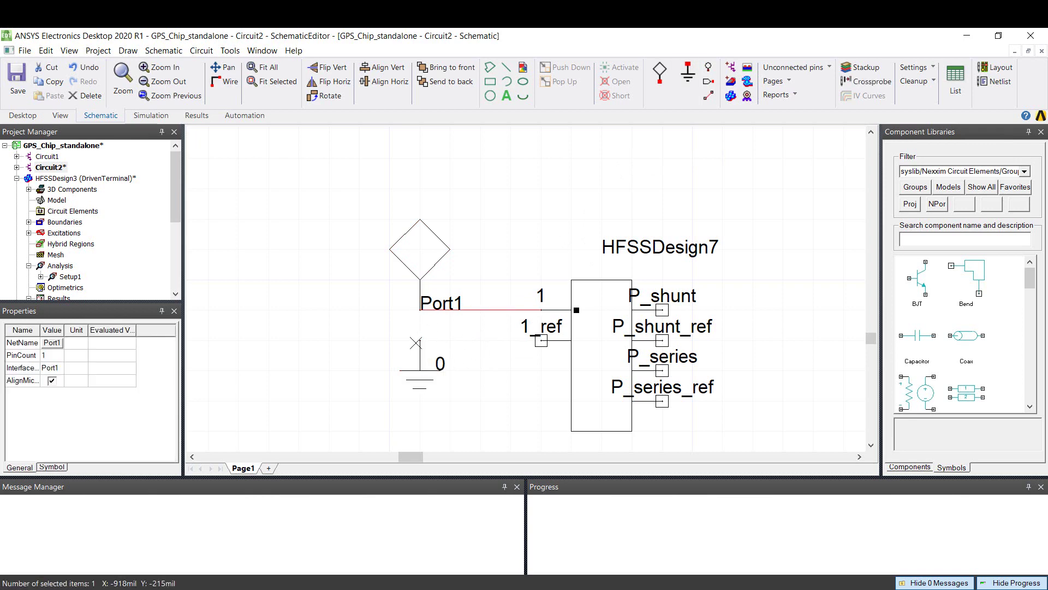
left_click(420, 340)
left_click(540, 340)
key("Escape")
Change Port1's symbol to Microwave Port and add a sinusoidal power source to it in the circuit's excitations
double_click(424, 249)
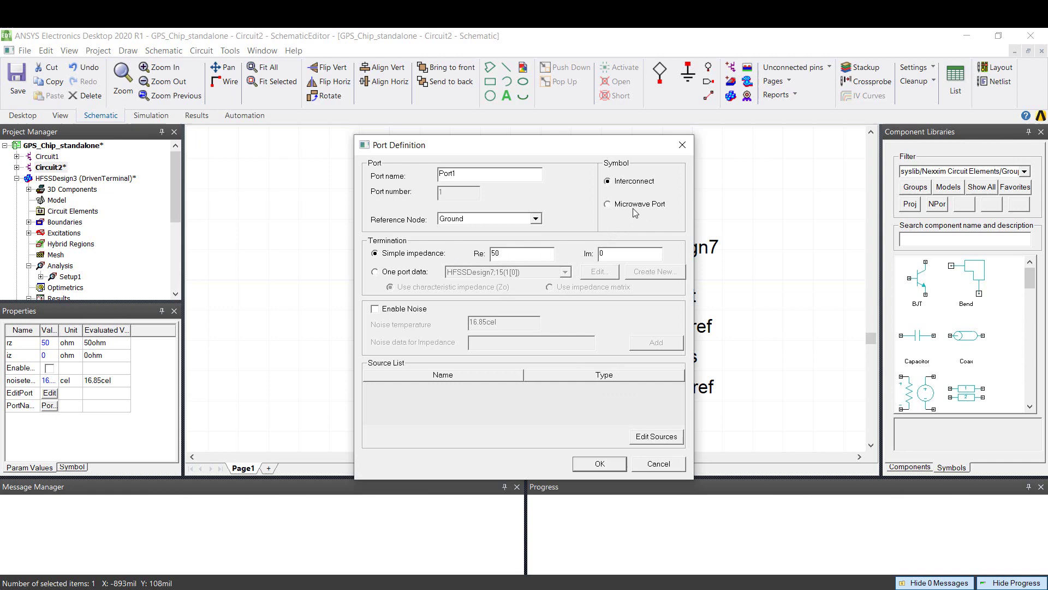
left_click(610, 465)
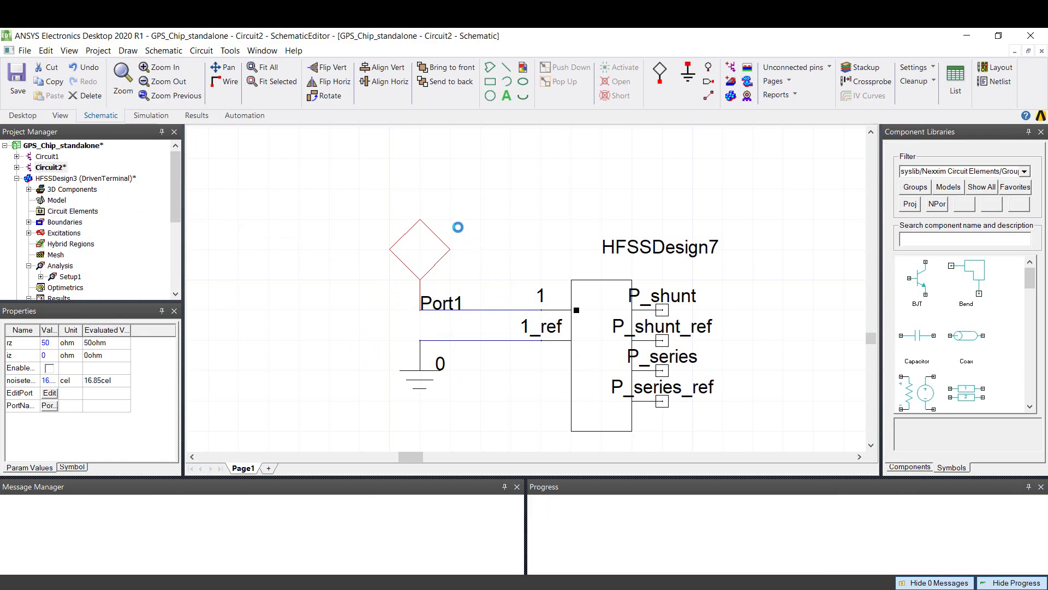
left_click(17, 167)
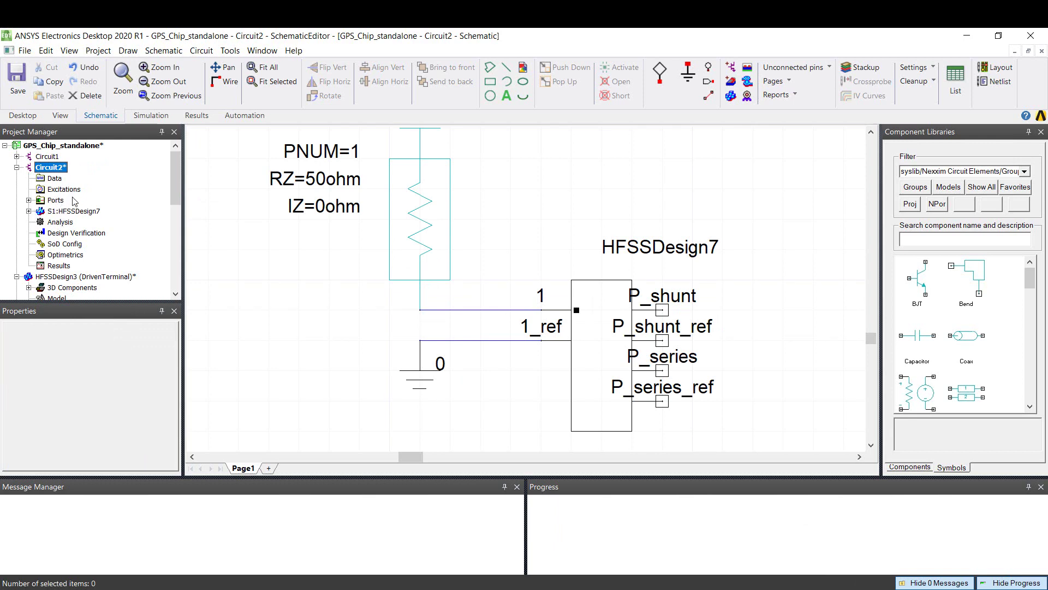
right_click(69, 191)
left_click(99, 200)
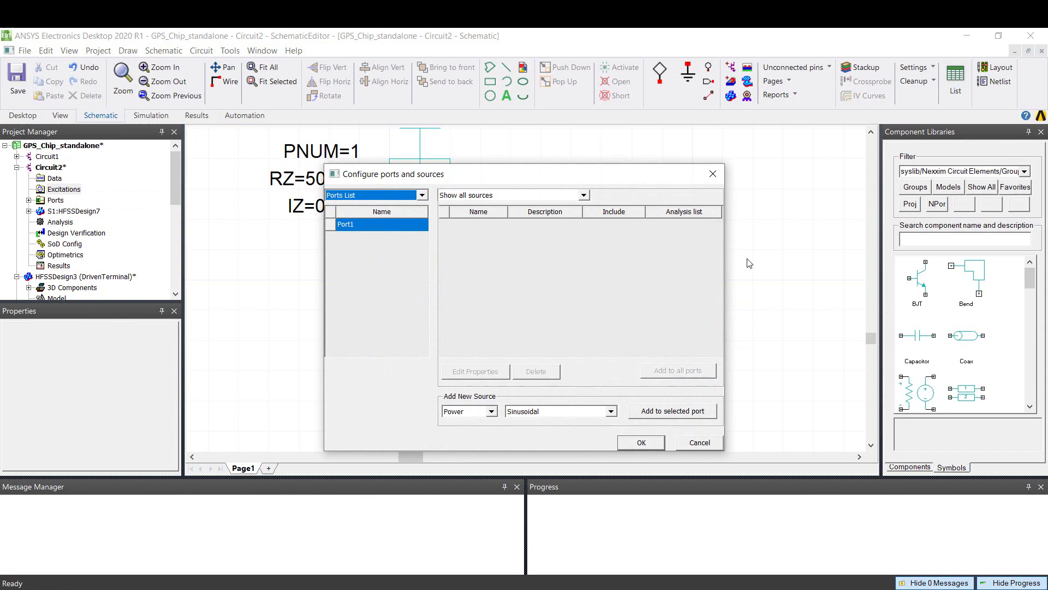
left_click(680, 411)
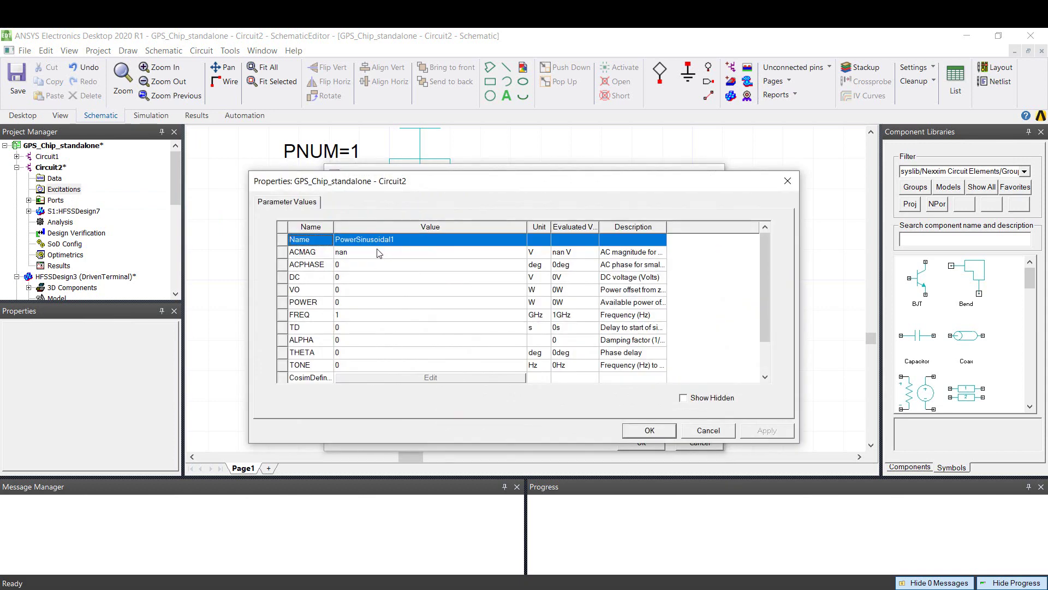
Set the sinusoidal source's FREQ to 1.575 GHz and accept the port and source configuration
left_click(378, 252)
scroll(411, 360, "down", 1)
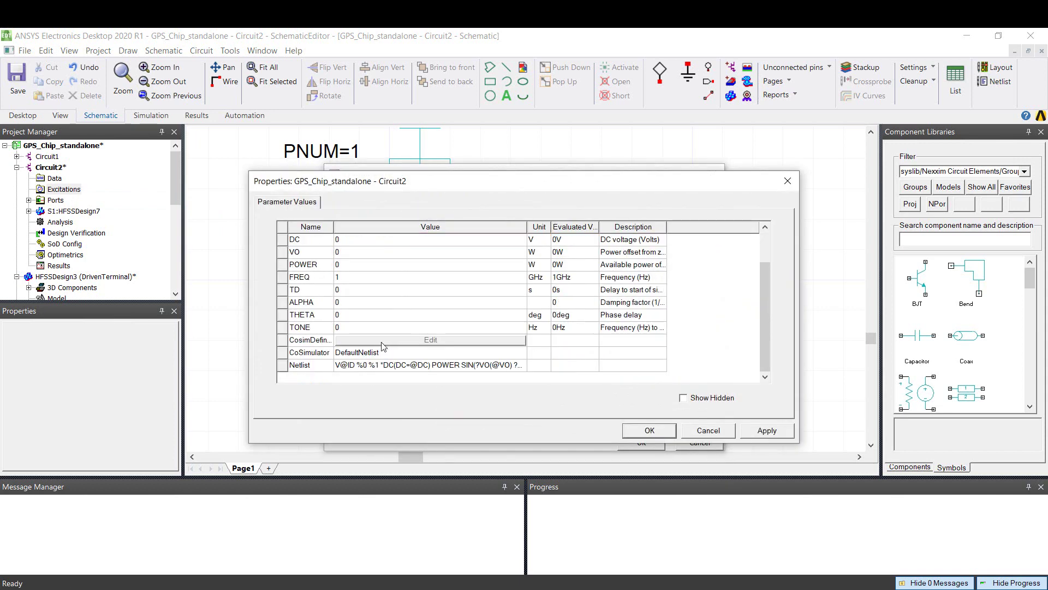
left_click(352, 278)
left_click(353, 277)
type(".5")
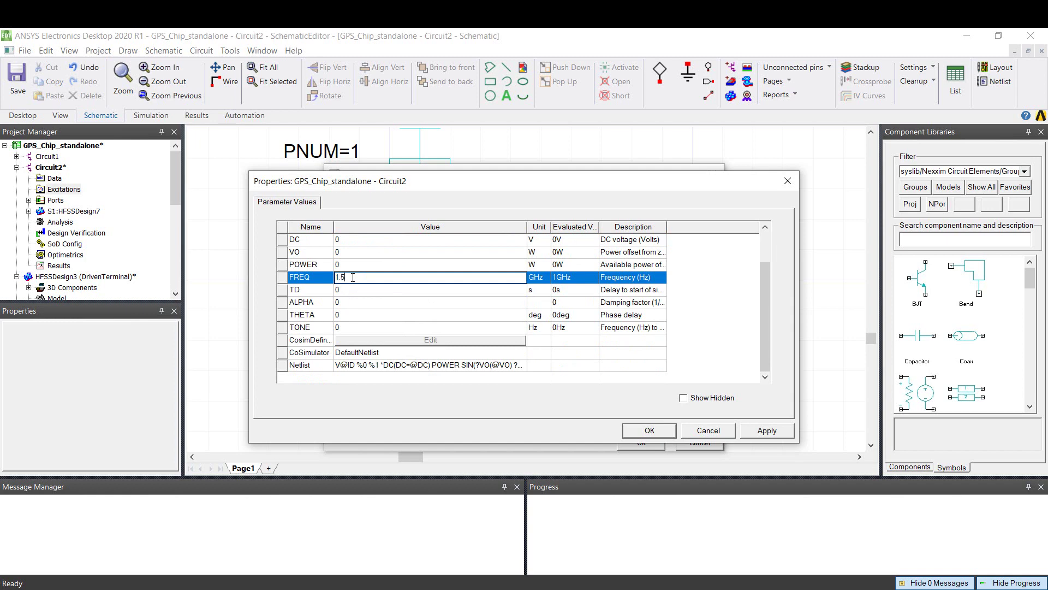
type("75")
key("Tab")
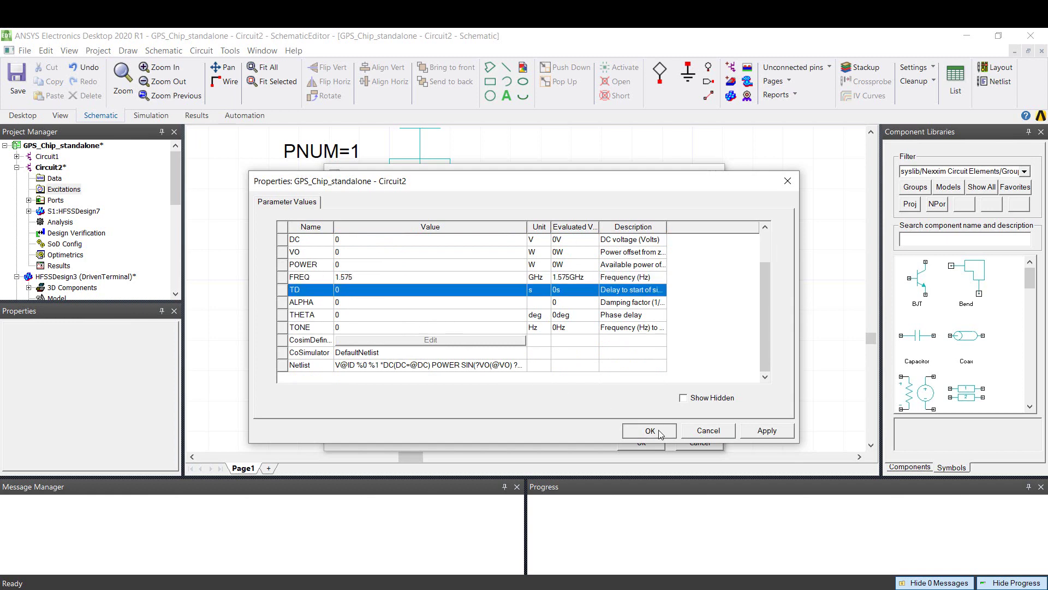
left_click(652, 431)
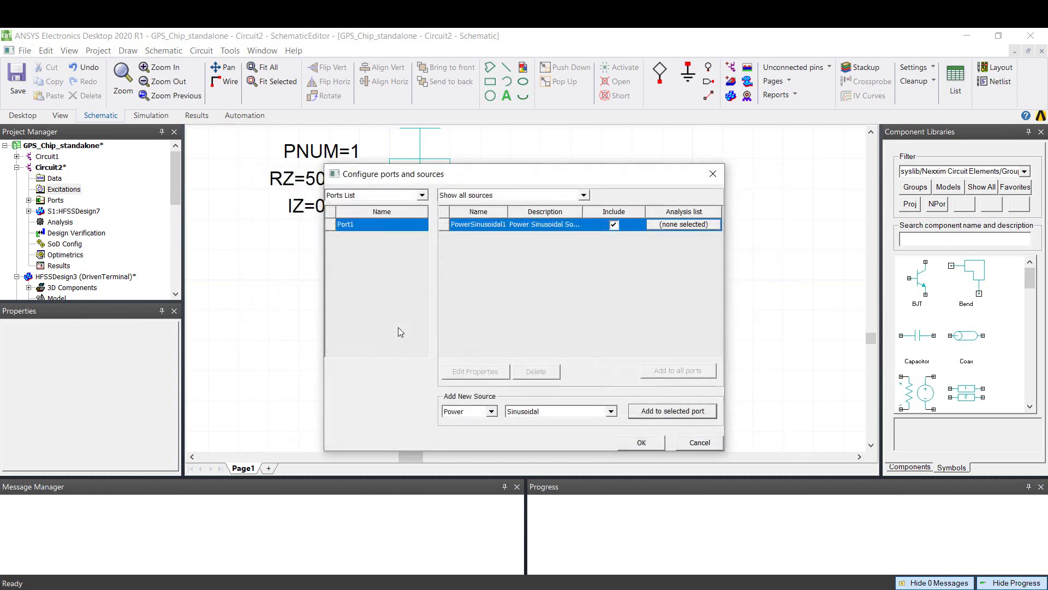
left_click(656, 445)
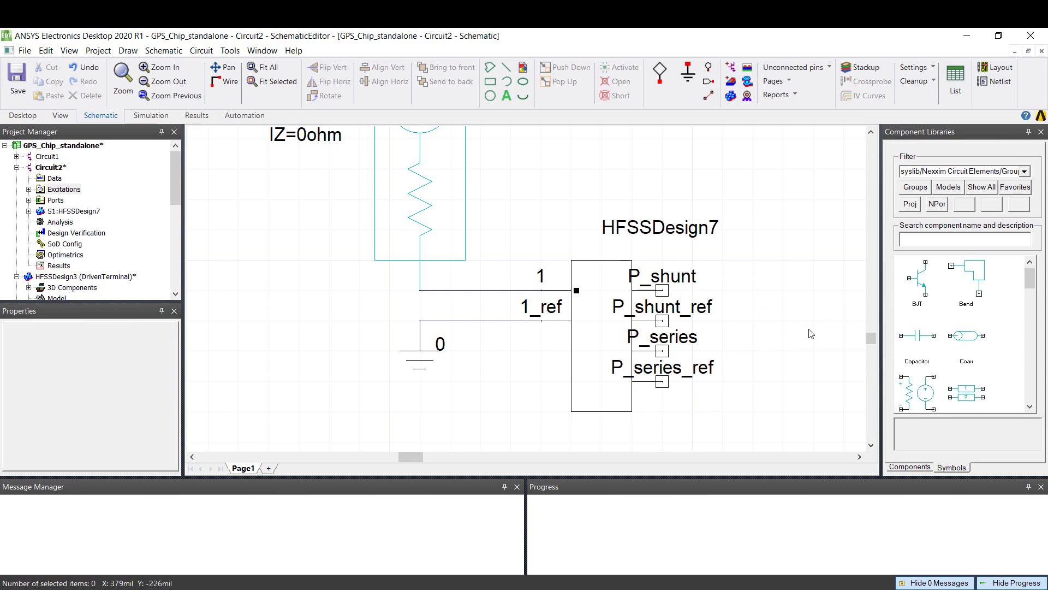
Place two capacitors to the right of the HFSS block, one beside P_shunt and one beside P_series
left_click(934, 347)
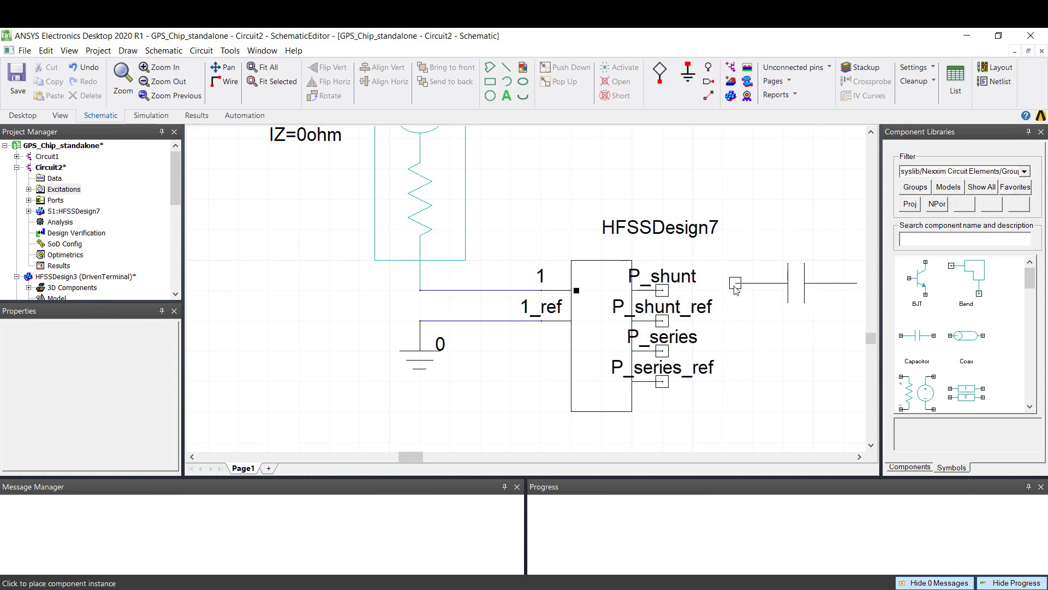
left_click(725, 298)
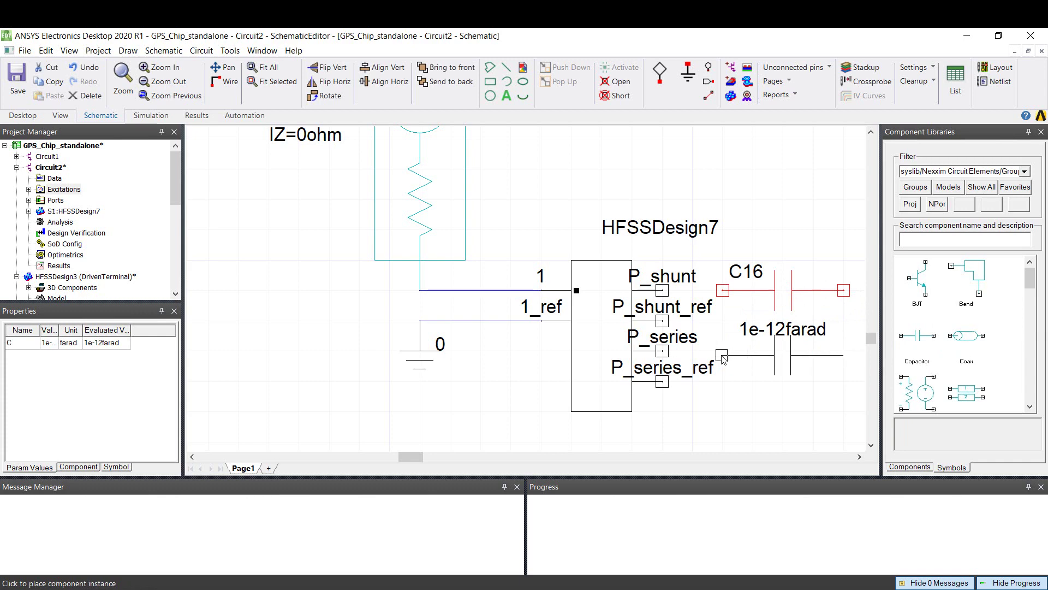
left_click(723, 352)
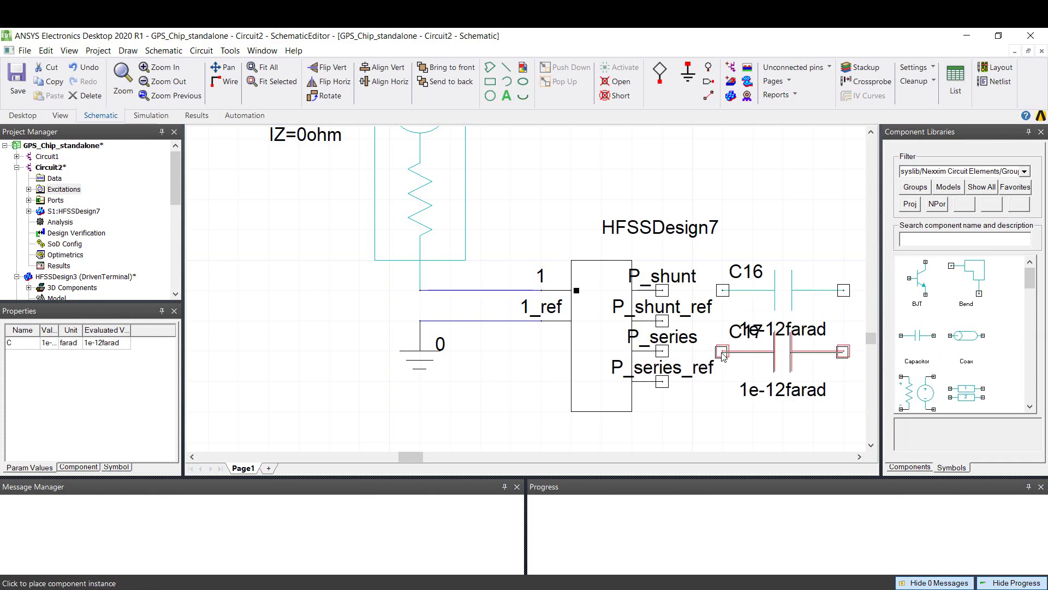
key("Escape")
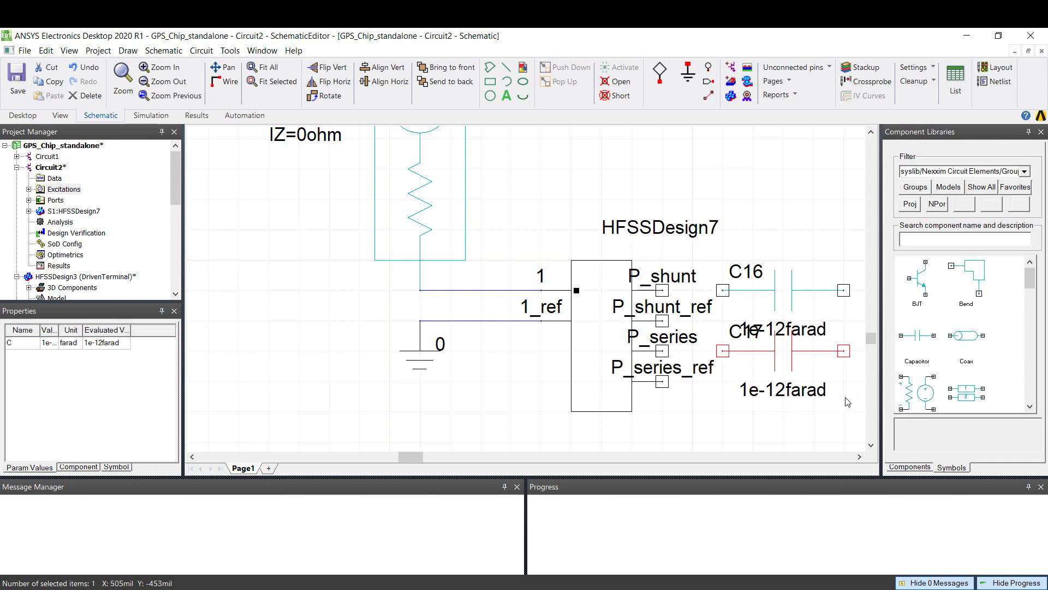
Wire the upper capacitor between the P_shunt and P_shunt_ref pins of the HFSS block
key("ctrl+w")
left_click(662, 289)
left_click(722, 290)
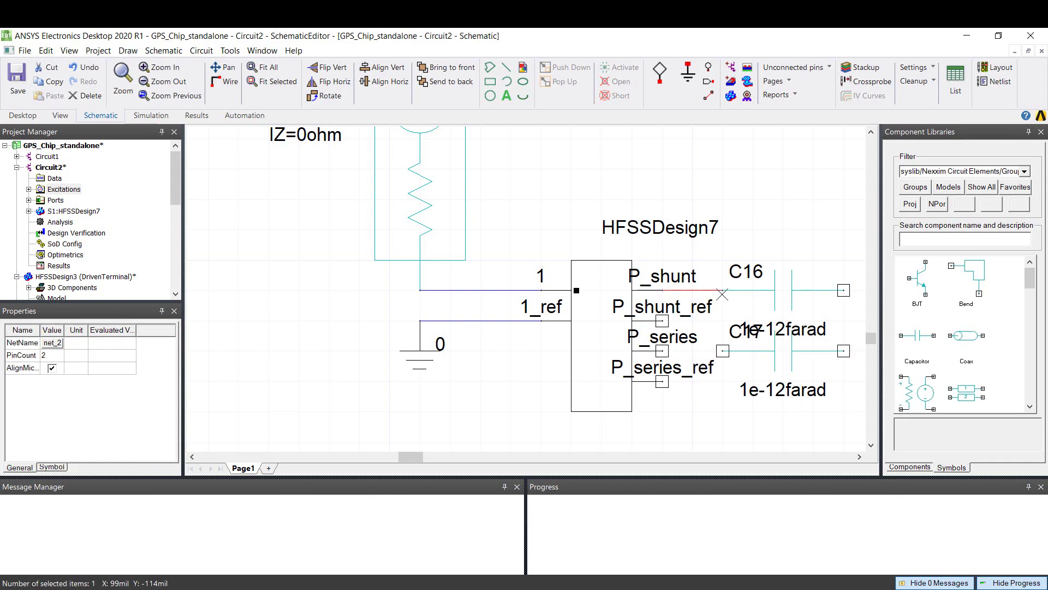
key("ctrl+w")
left_click(845, 290)
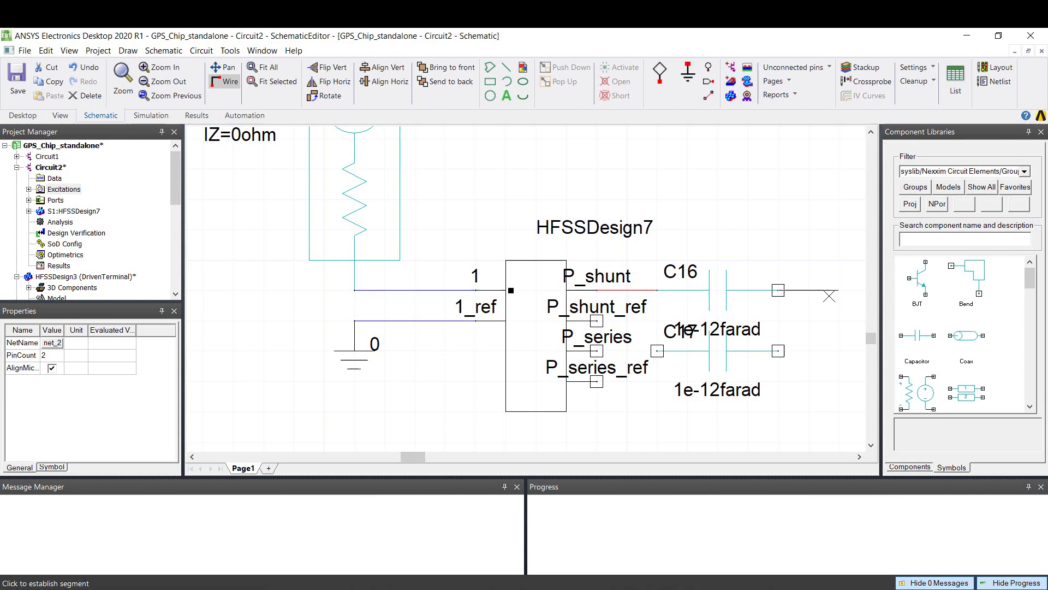
left_click(810, 323)
left_click(596, 320)
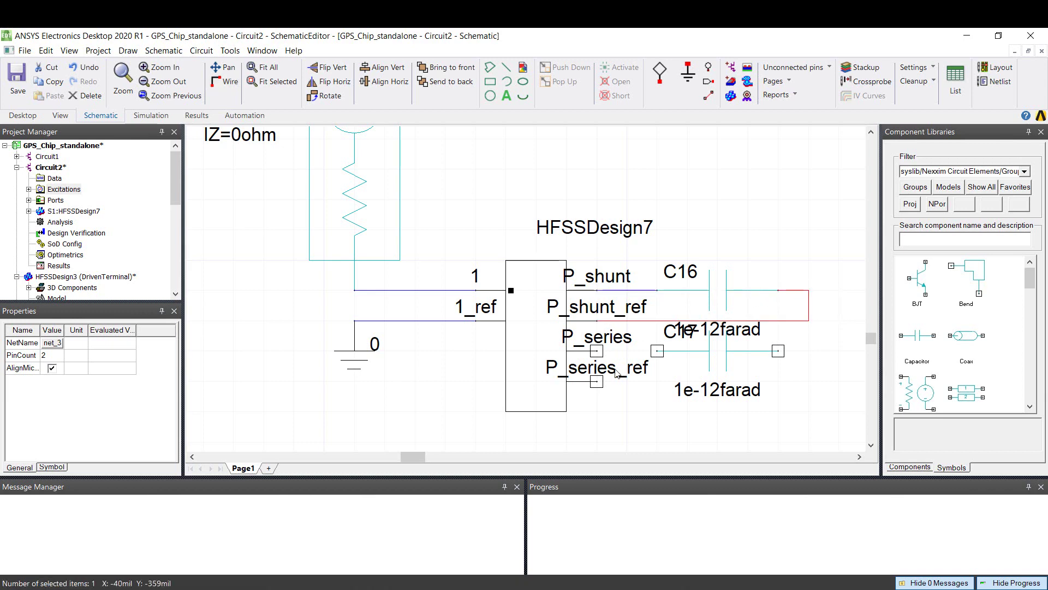
Wire the lower capacitor between the P_series and P_series_ref pins of the HFSS block
key("ctrl+w")
left_click(597, 350)
left_click(658, 351)
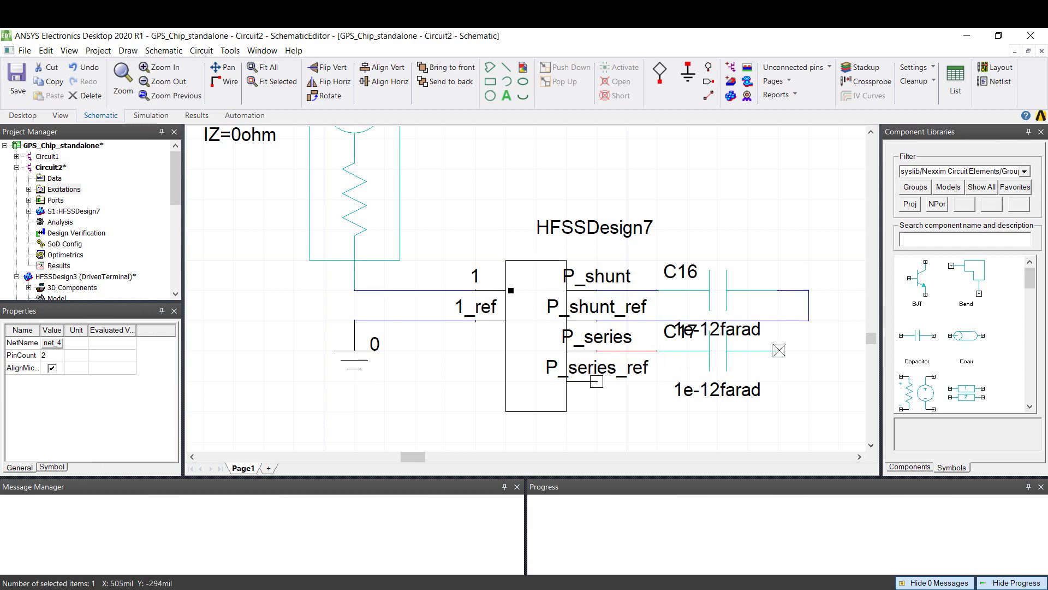
key("ctrl+w")
left_click(778, 350)
left_click(809, 381)
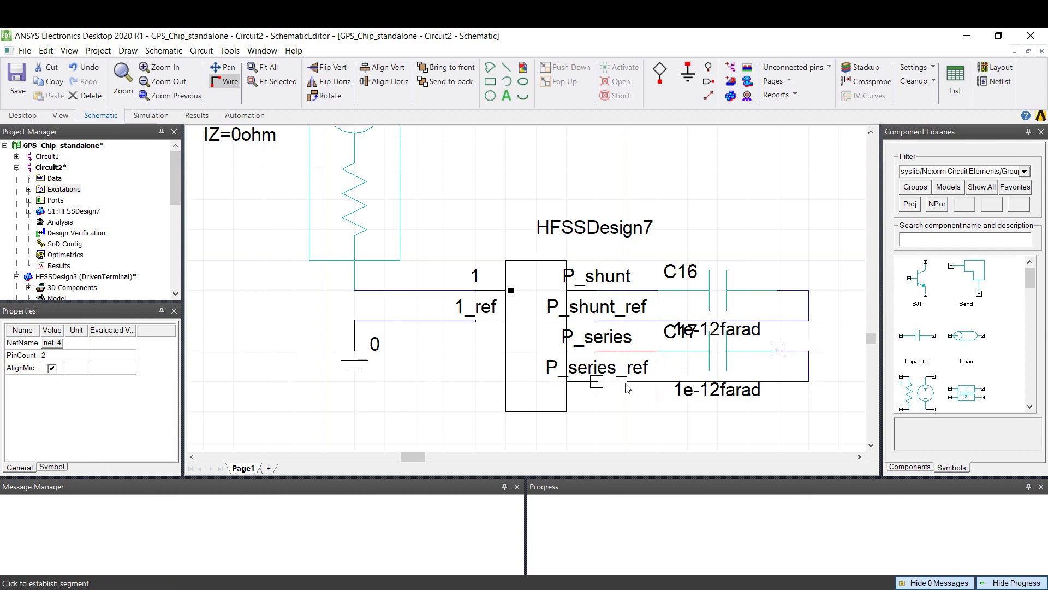
left_click(596, 381)
scroll(677, 355, "down", 1)
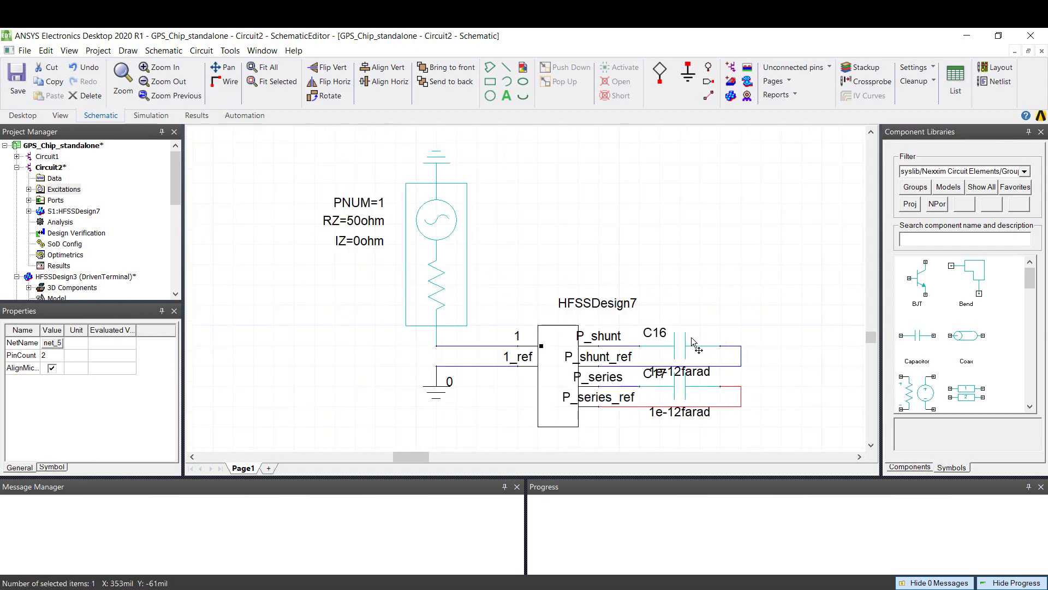
left_click(639, 270)
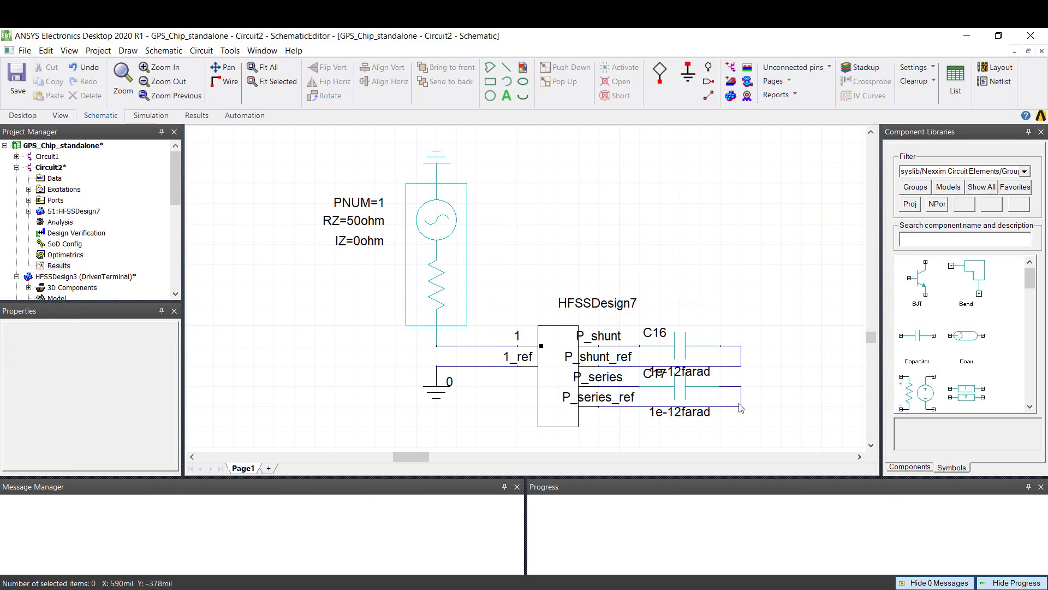
Add a Linear Network Analysis setup to Circuit2, accepting a linear frequency sweep from 1 GHz to 4 GHz in 0.005 GHz steps
right_click(57, 221)
mouse_move(235, 257)
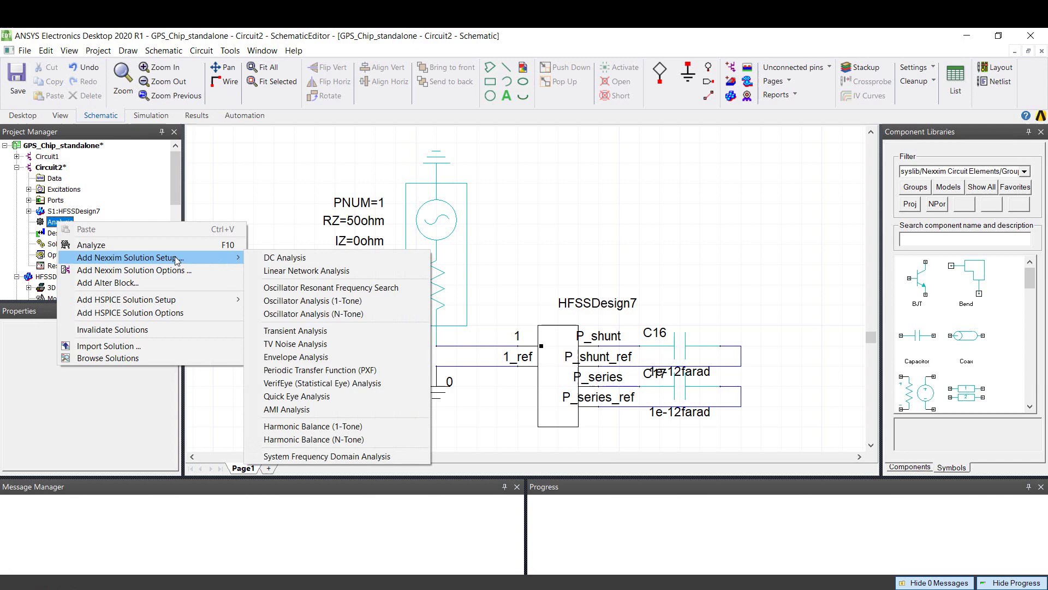
left_click(337, 271)
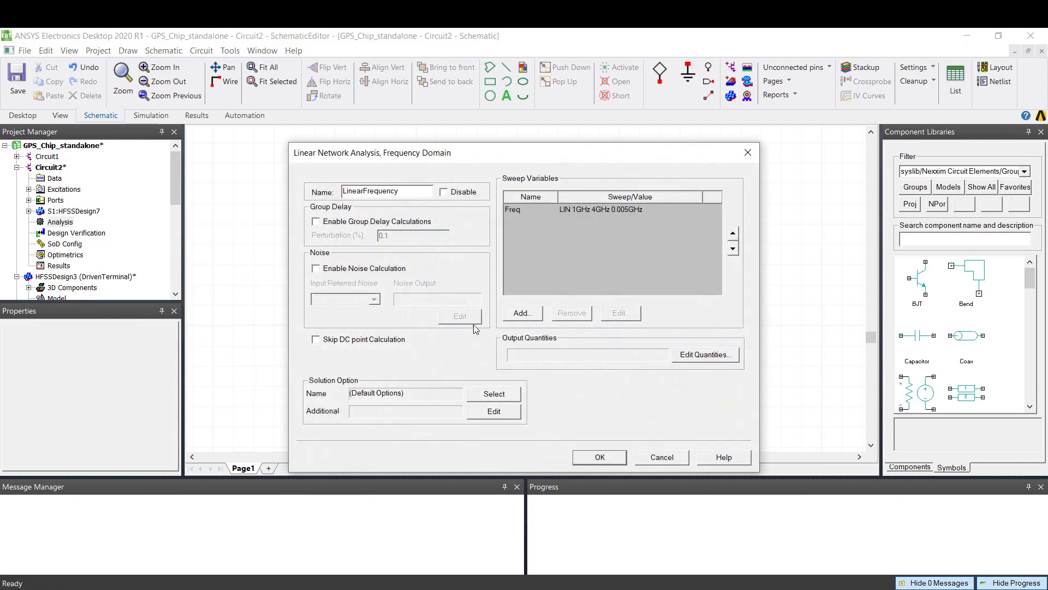
left_click(597, 212)
left_click(655, 221)
left_click(588, 216)
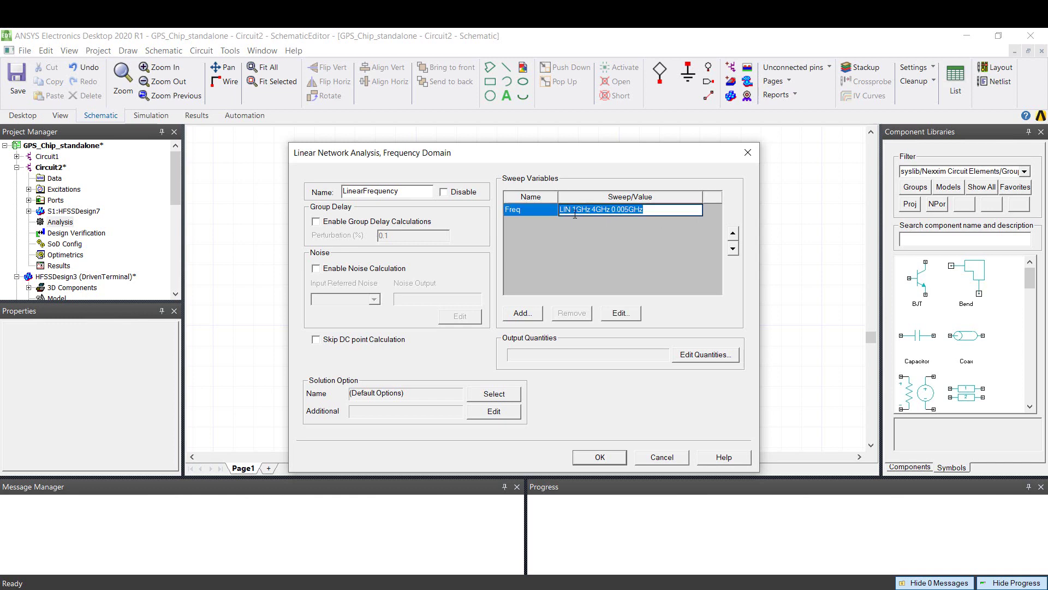
left_click(644, 238)
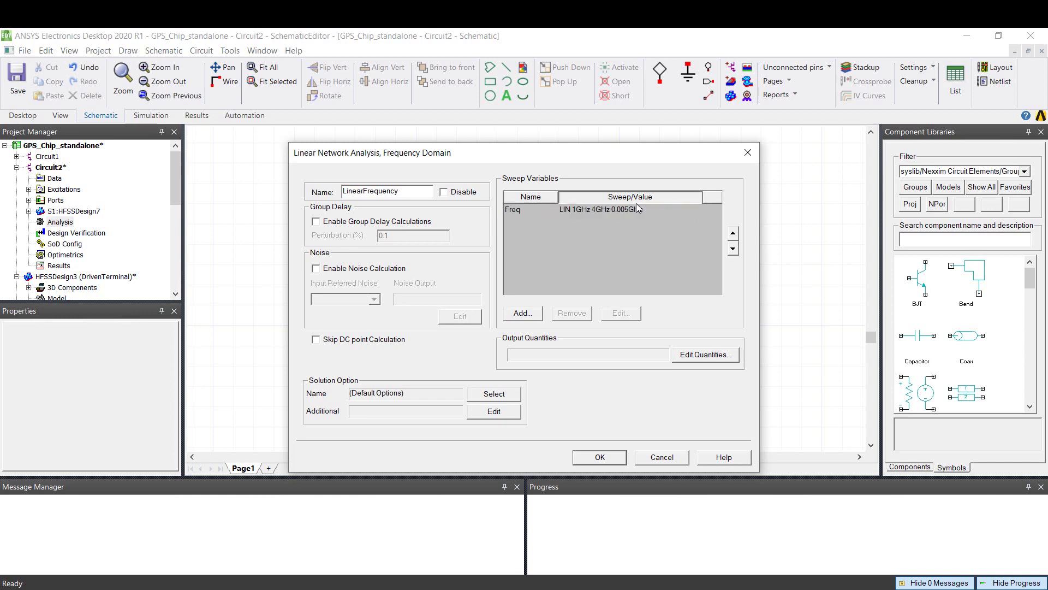
left_click(631, 212)
left_click(628, 238)
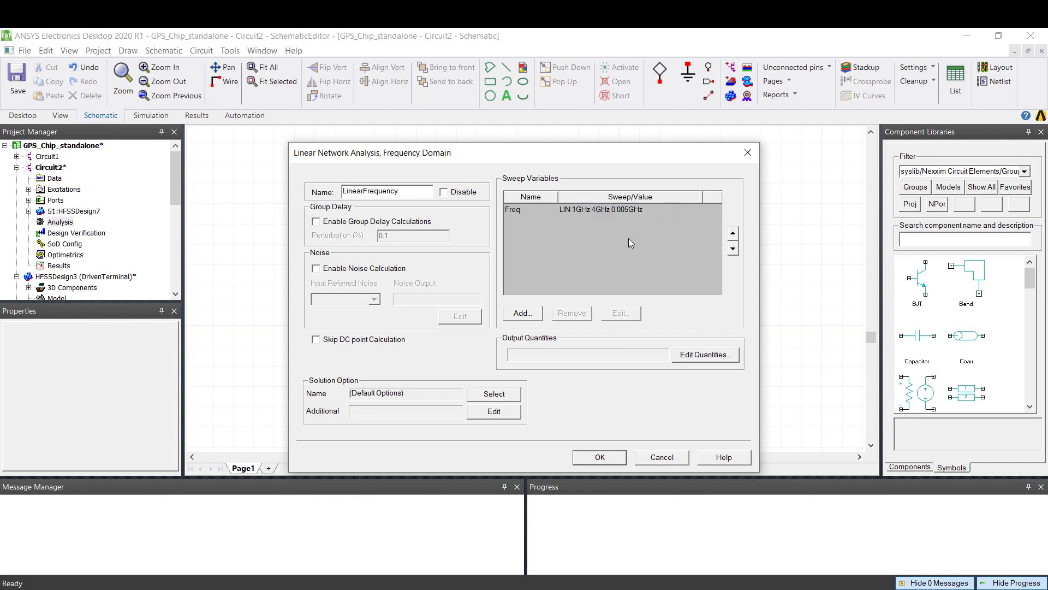
left_click(621, 461)
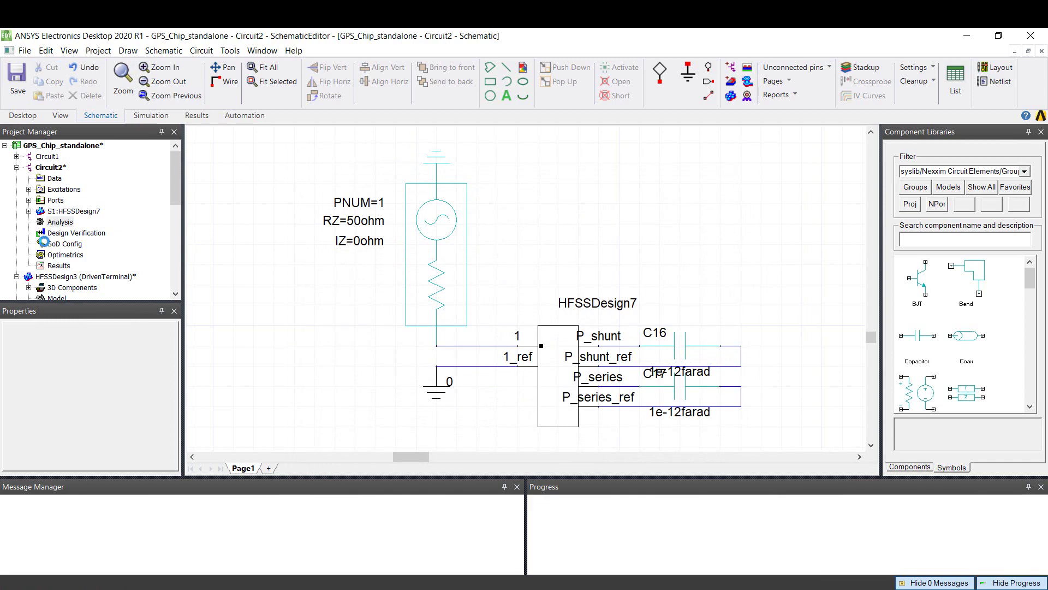
Set the shunt capacitor's value to a new local variable C1 equal to 1.5p
left_click(678, 377)
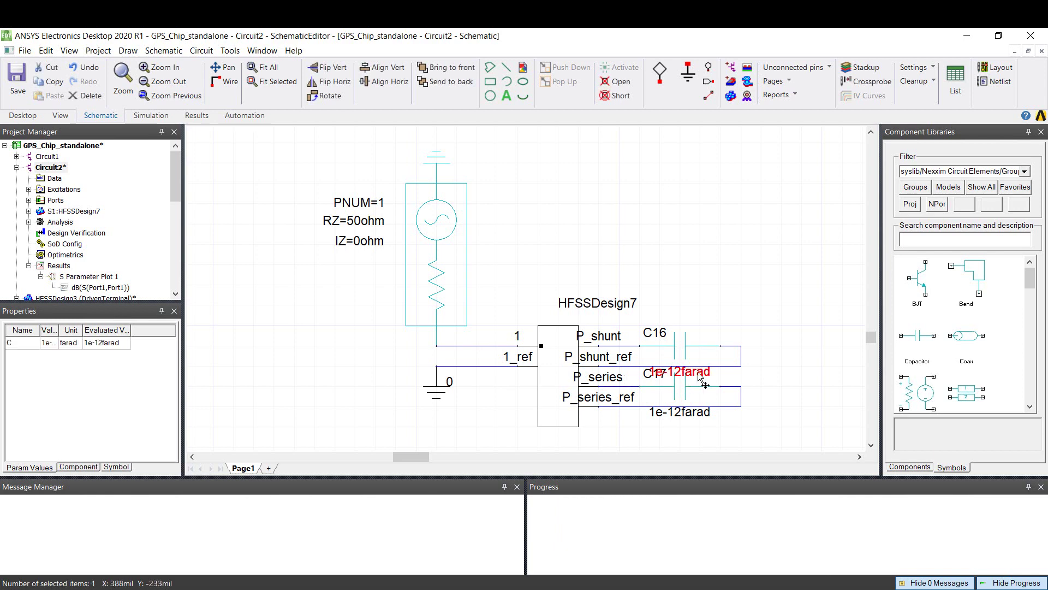
double_click(700, 375)
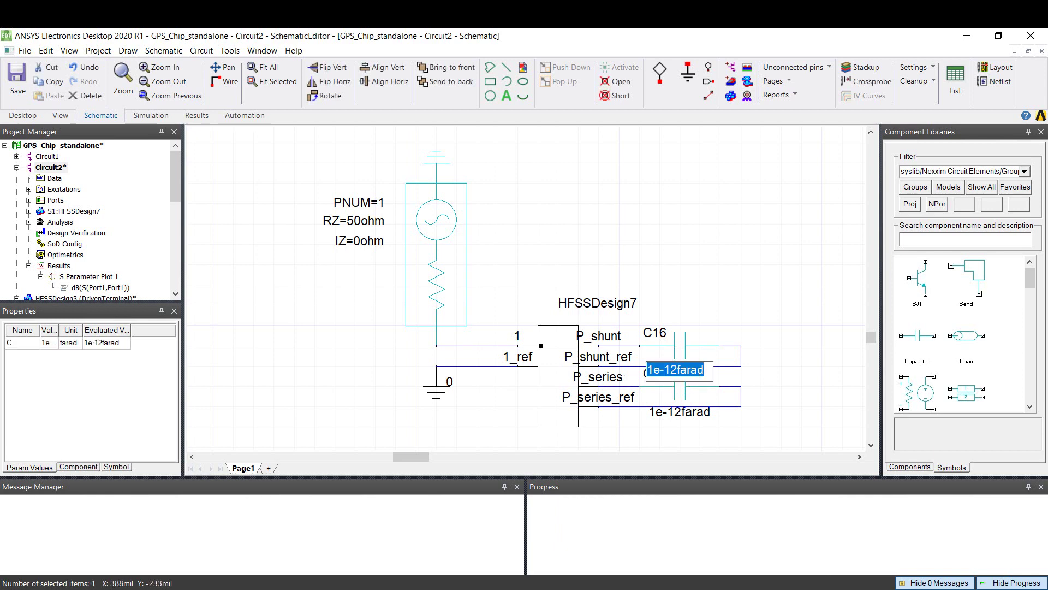
type("26")
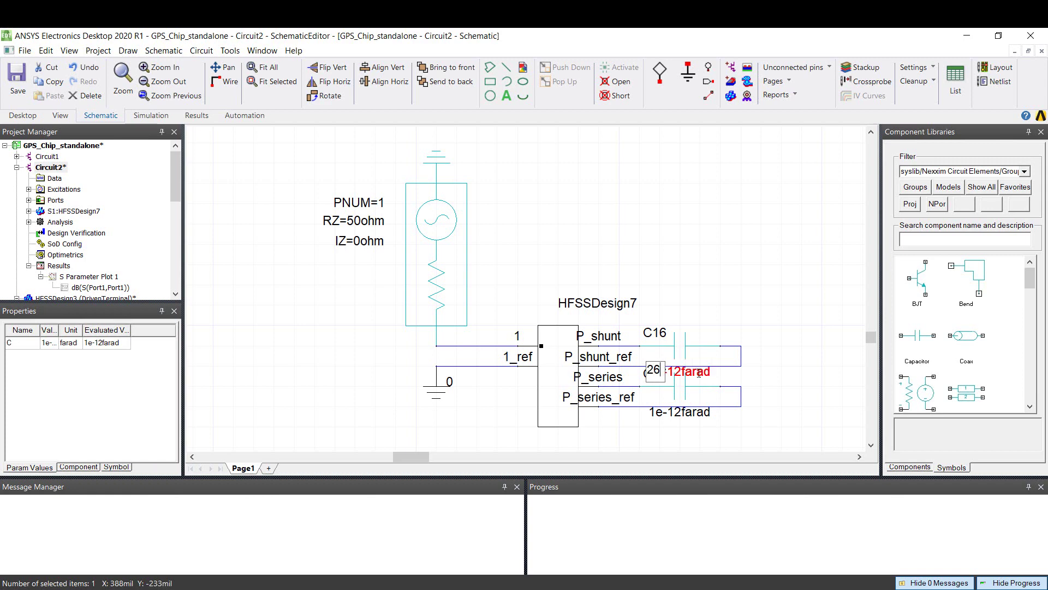
type("C1")
key("Return")
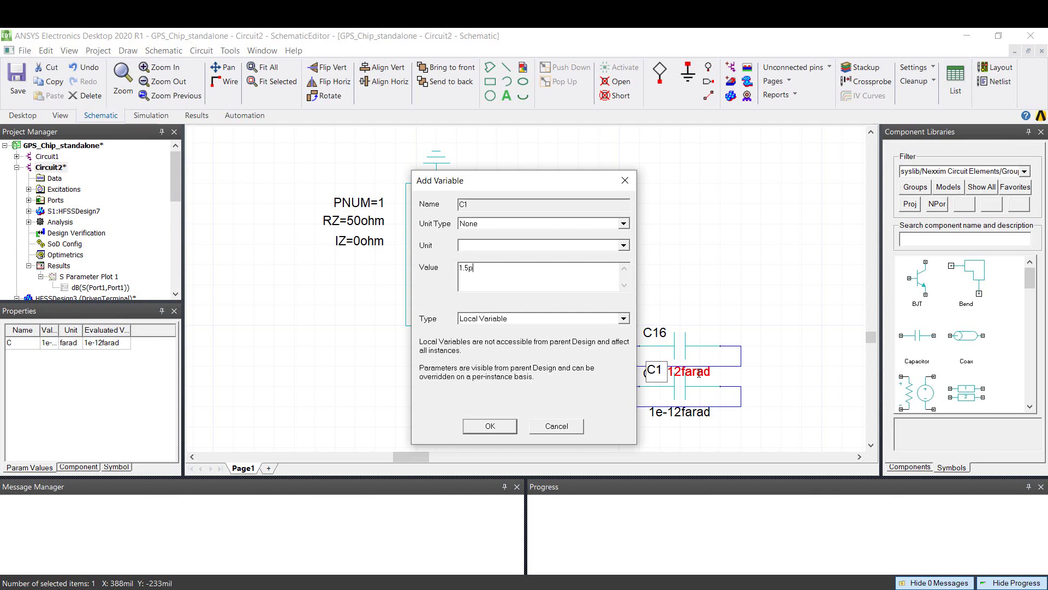
key("Return")
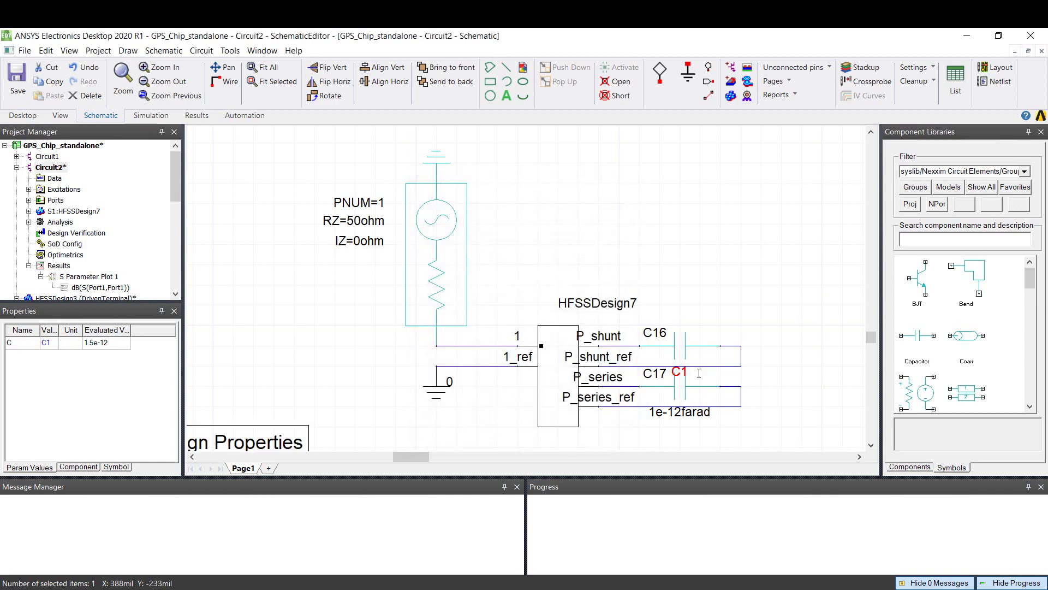
Set the series capacitor's value to a new local variable C2 equal to 26p
double_click(686, 415)
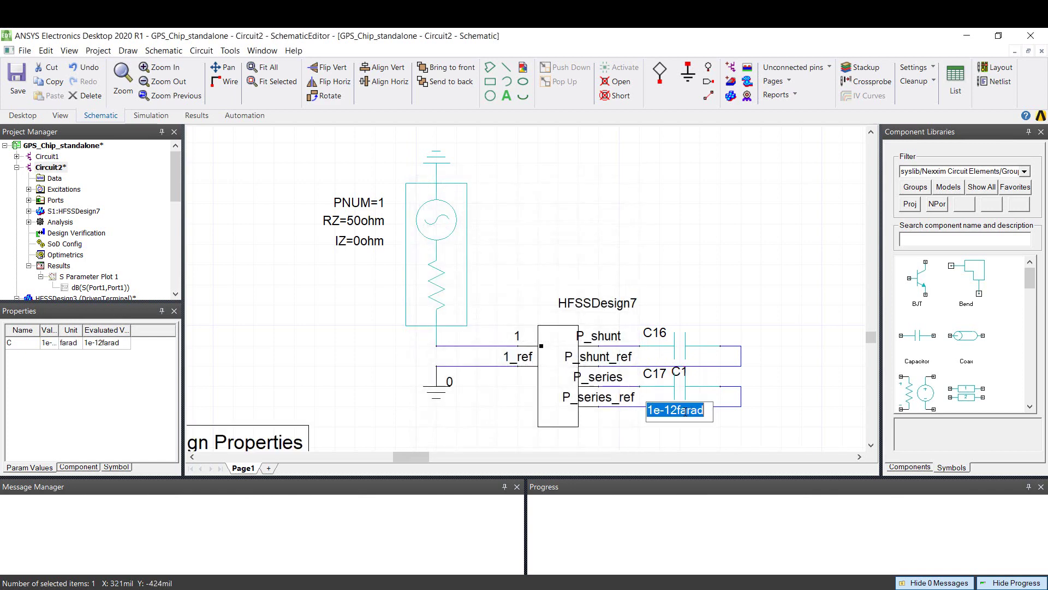
type("C2")
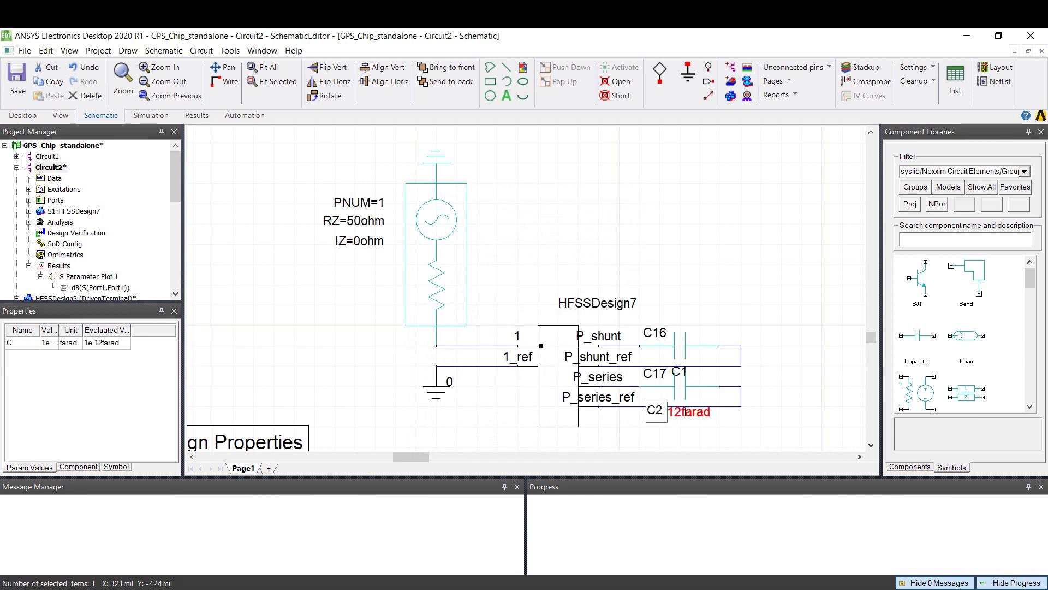
key("Return")
type("26p")
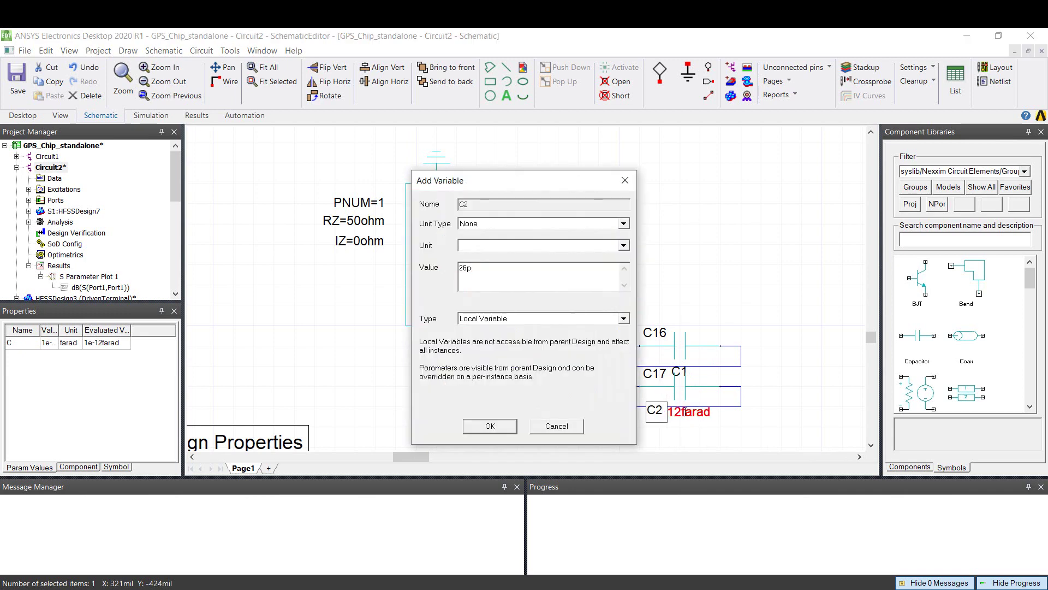
key("Return")
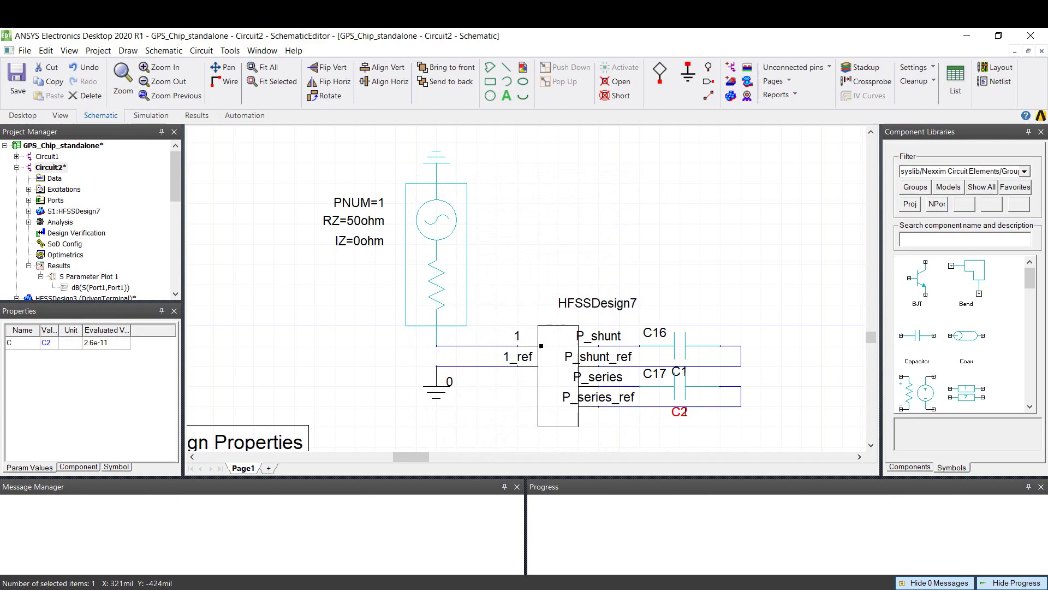
scroll(685, 412, "down", 1)
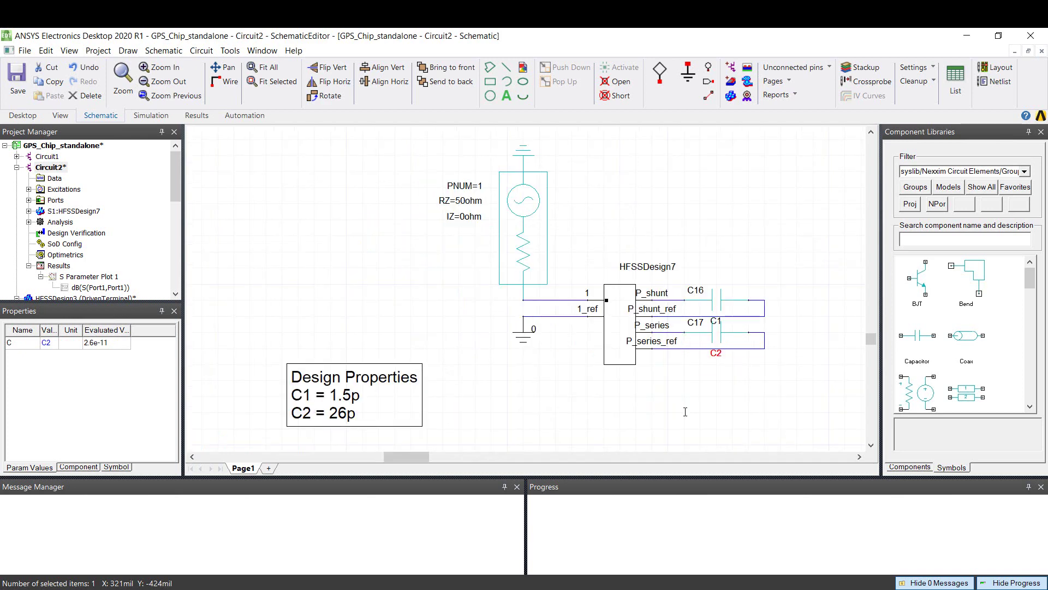
left_click(686, 411)
Analyze the circuit and open S Parameter Plot 1 to examine the return loss at Port1
left_click(150, 116)
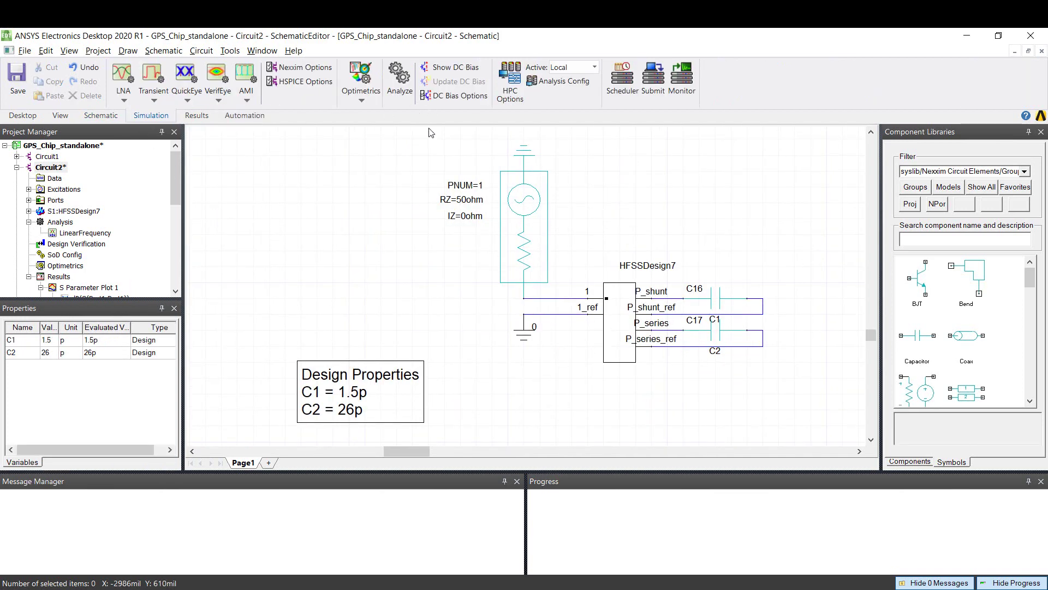
left_click(399, 81)
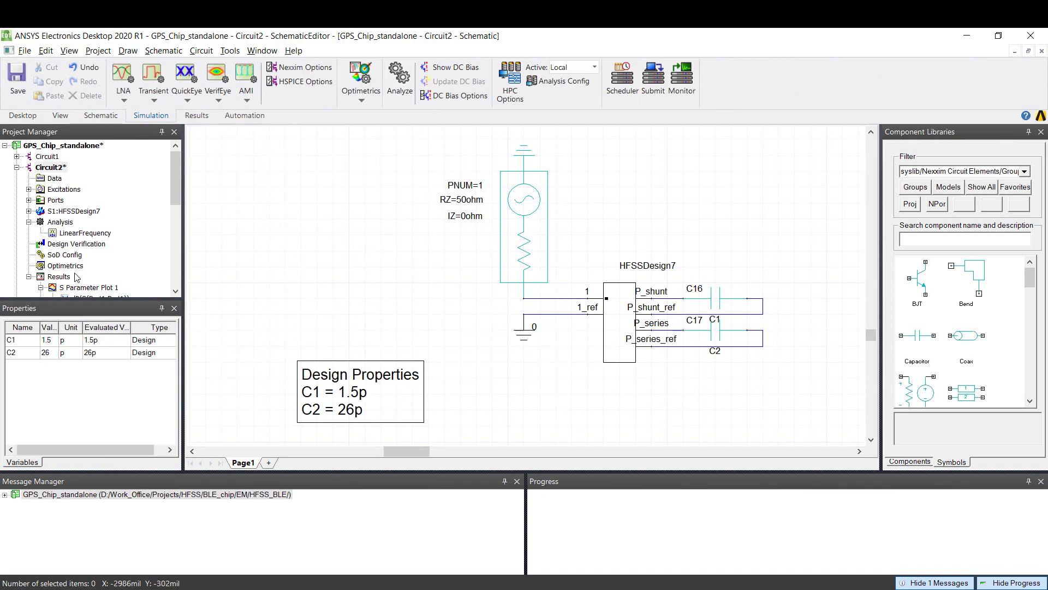
double_click(93, 288)
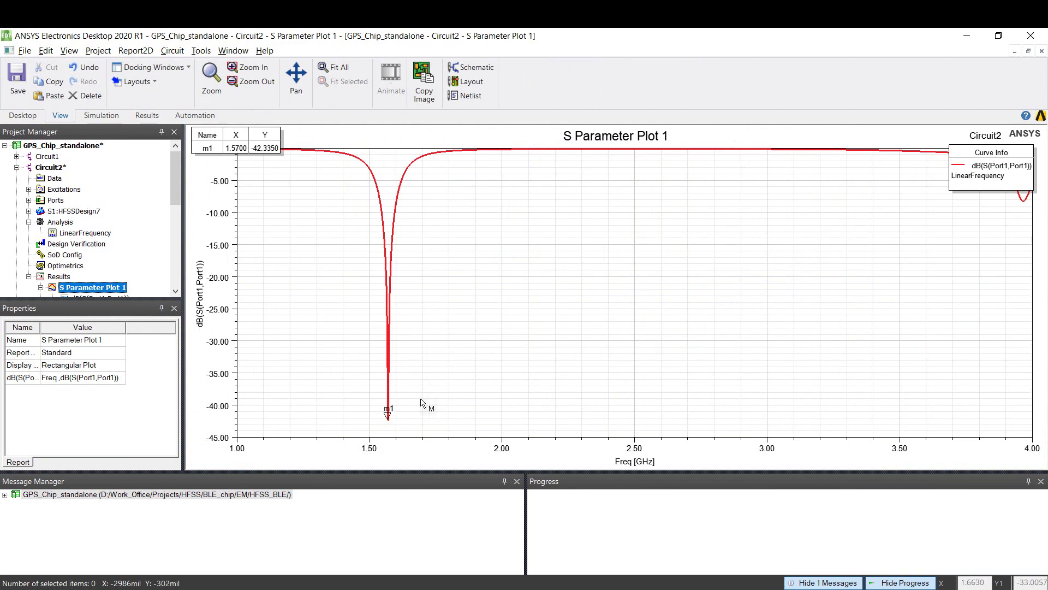
Open the S Parameter Chart 1 Smith chart to examine the impedance match at Port1
scroll(97, 274, "down", 1)
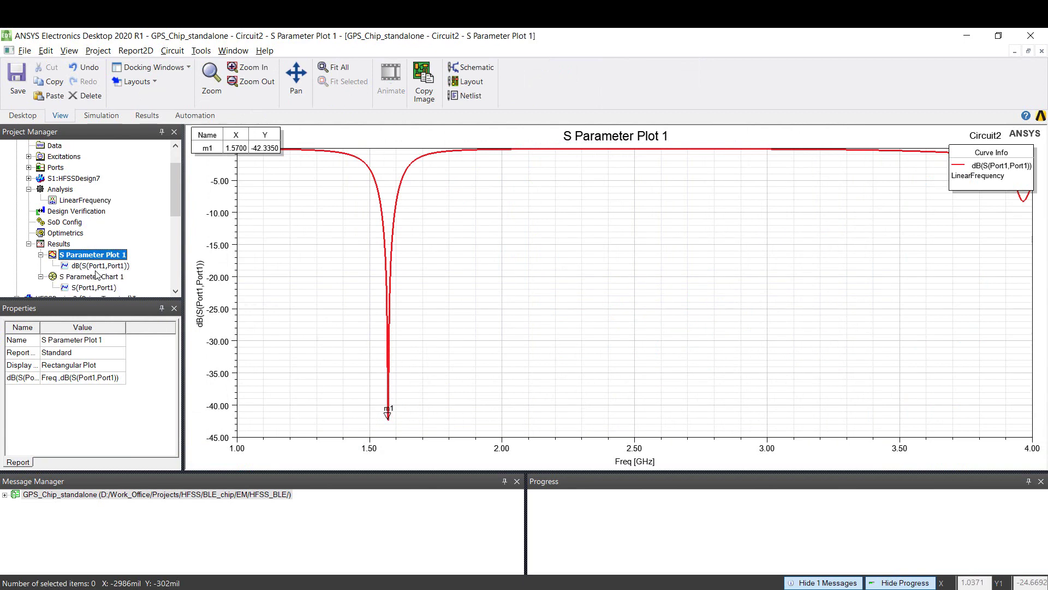
left_click(66, 233)
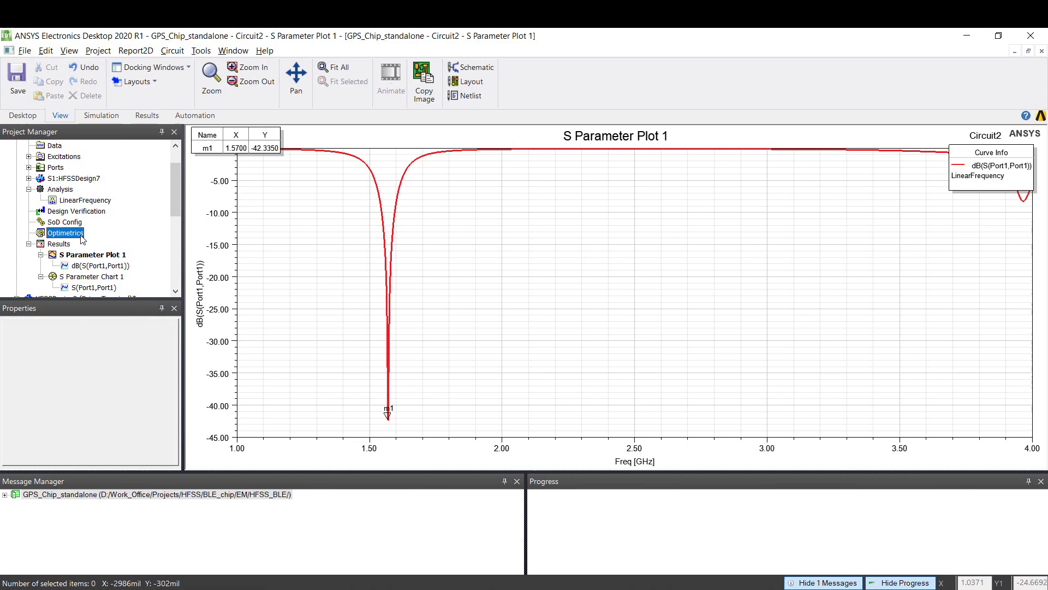
double_click(89, 278)
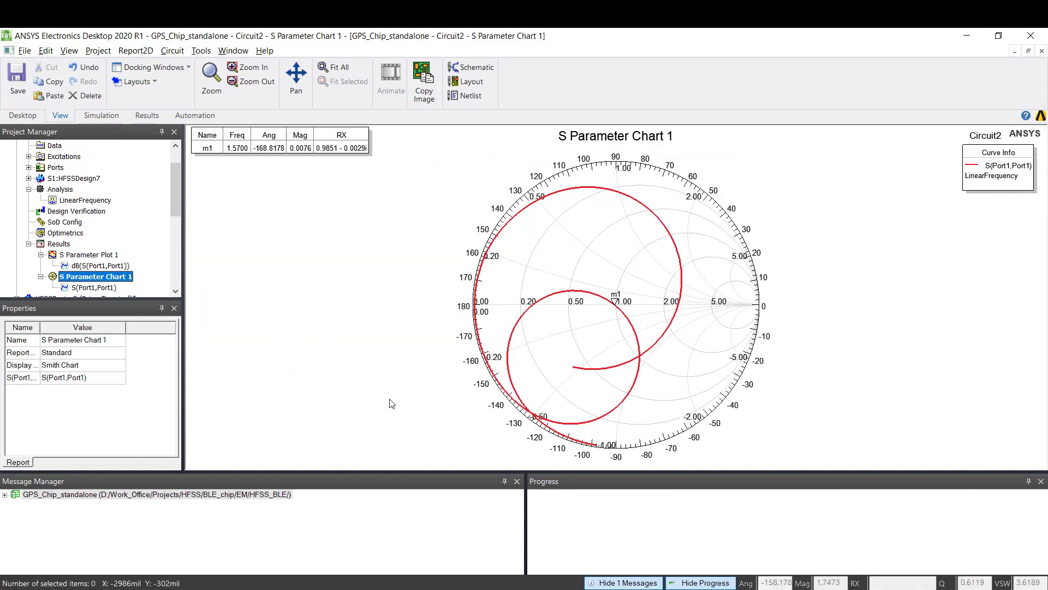
scroll(76, 246, "up", 1)
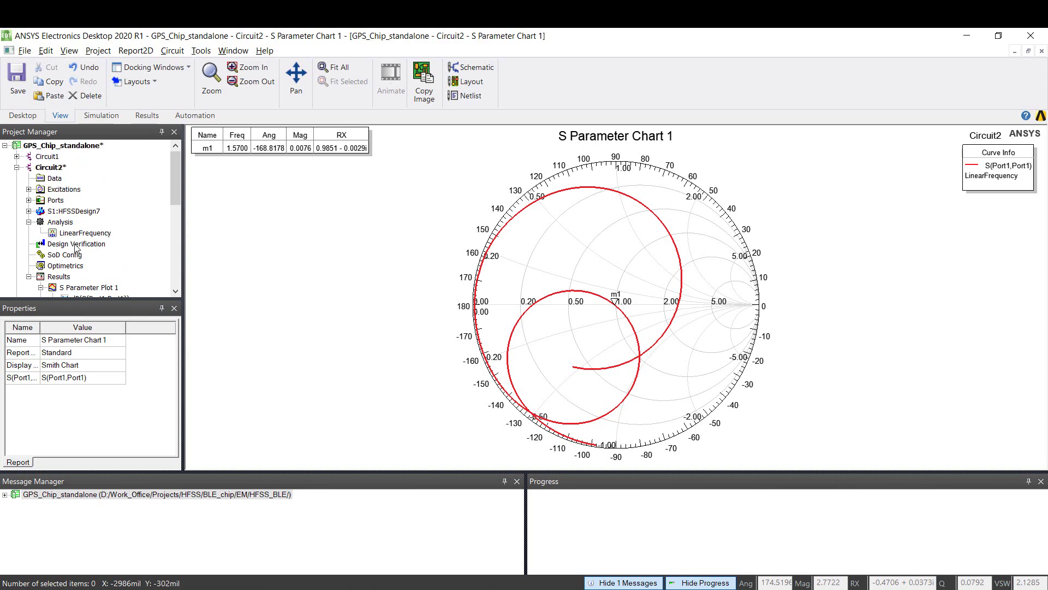
Review the Circuit2 schematic and open the HFSSDesign3 3D model to view its radiation pattern and available results
double_click(51, 168)
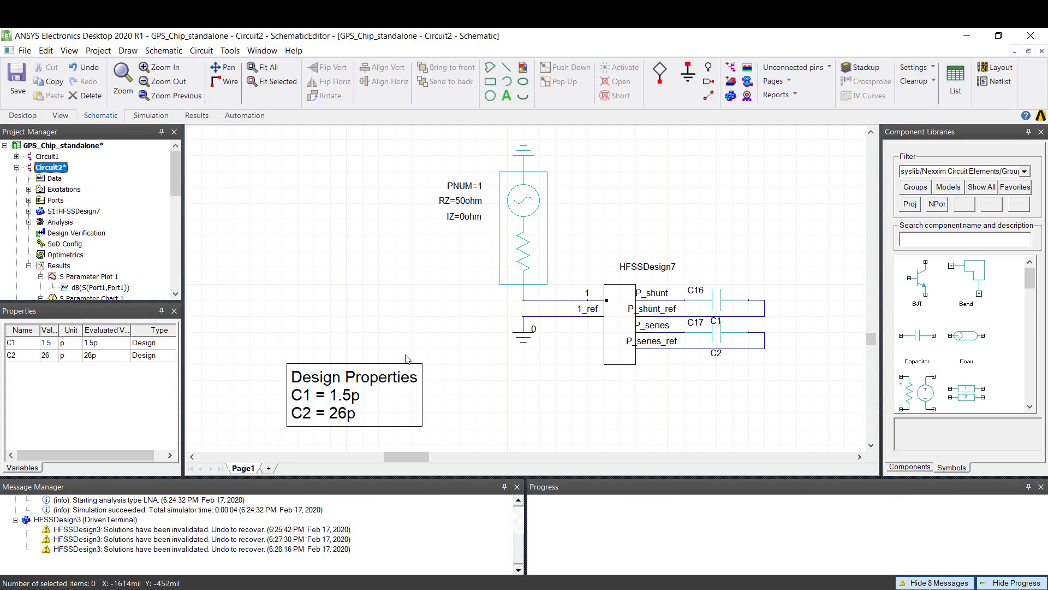
scroll(116, 235, "down", 3)
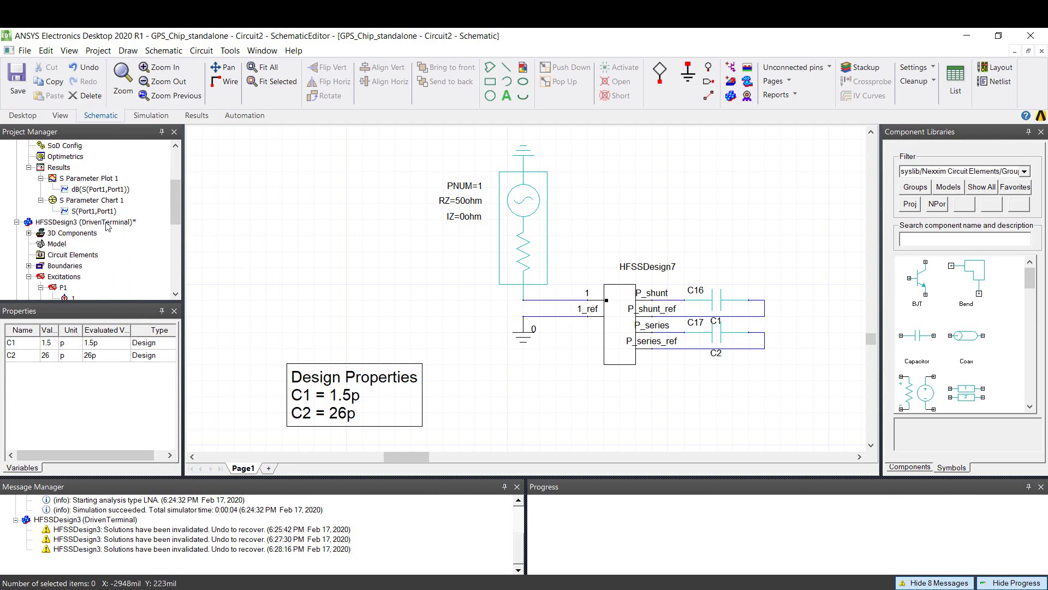
double_click(108, 223)
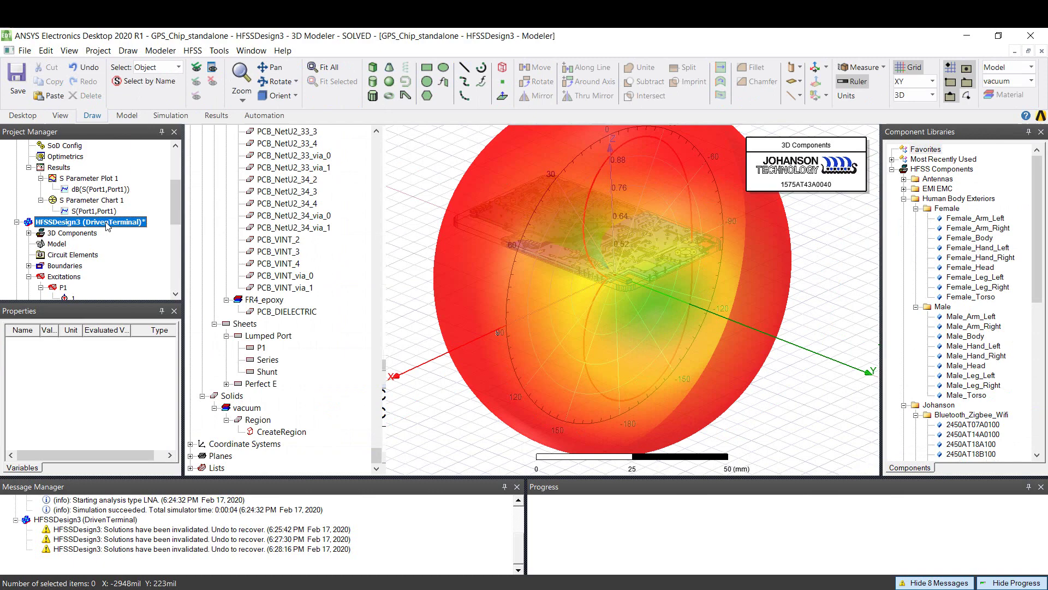
scroll(447, 295, "down", 3)
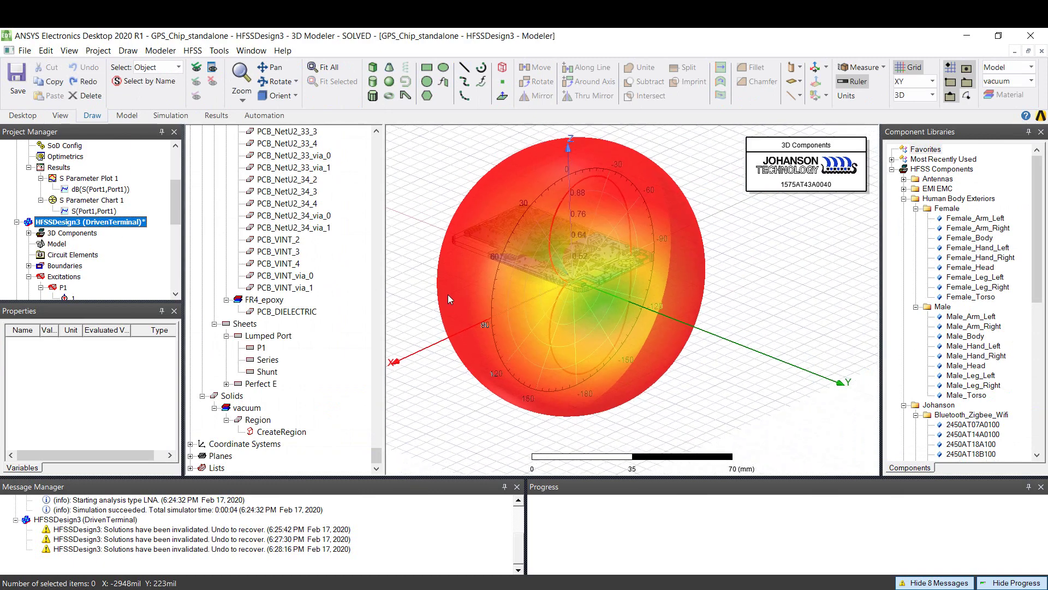
scroll(48, 248, "down", 5)
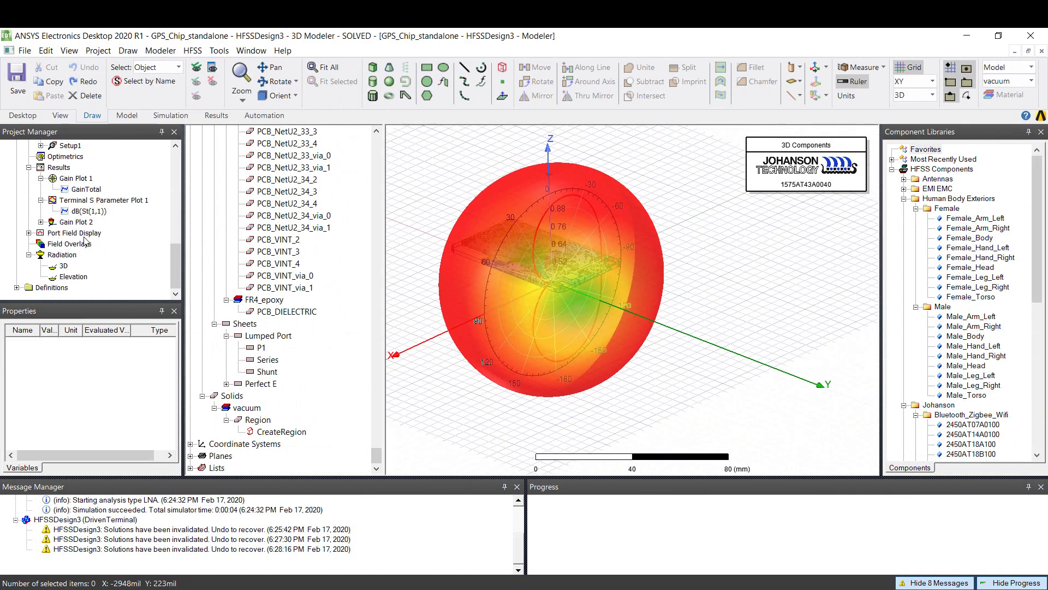
Hide the Gain Plot 2 and Gain Plot 1 radiation pattern overlays from the 3D model view
right_click(82, 222)
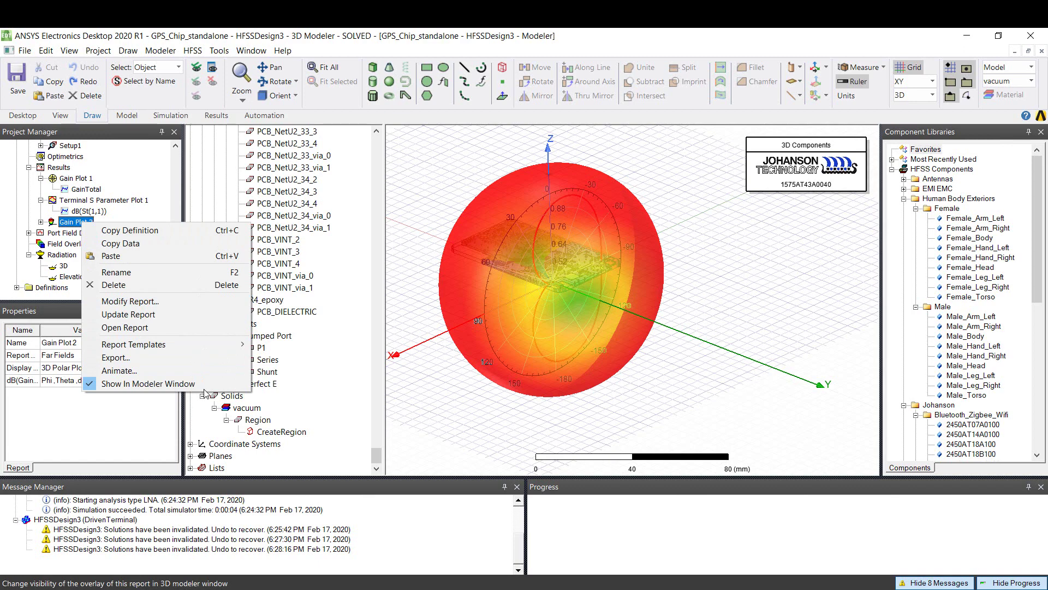
left_click(202, 385)
left_click(96, 201)
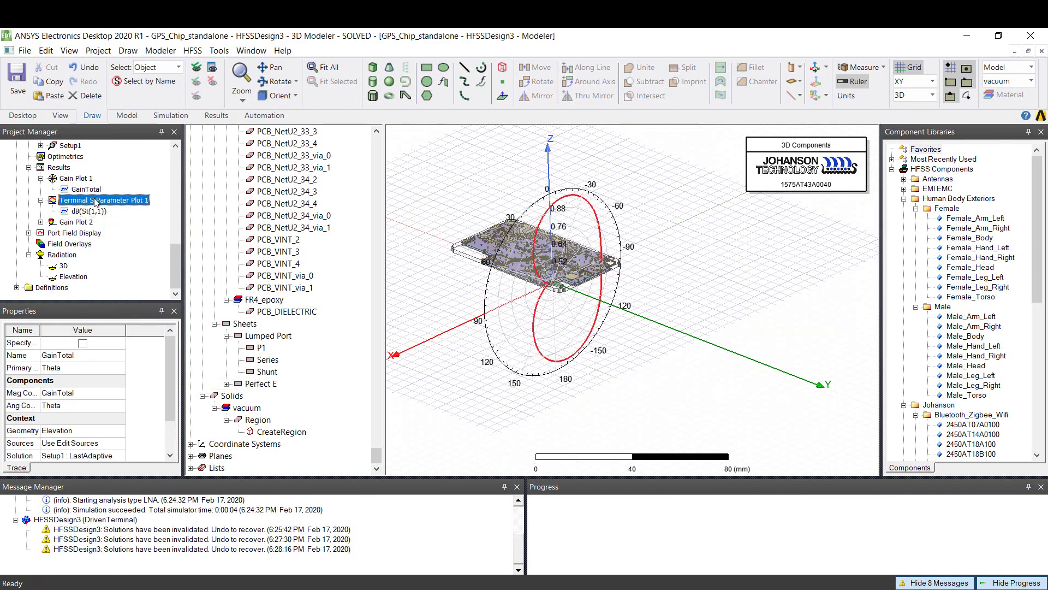
right_click(96, 201)
left_click(80, 179)
right_click(80, 179)
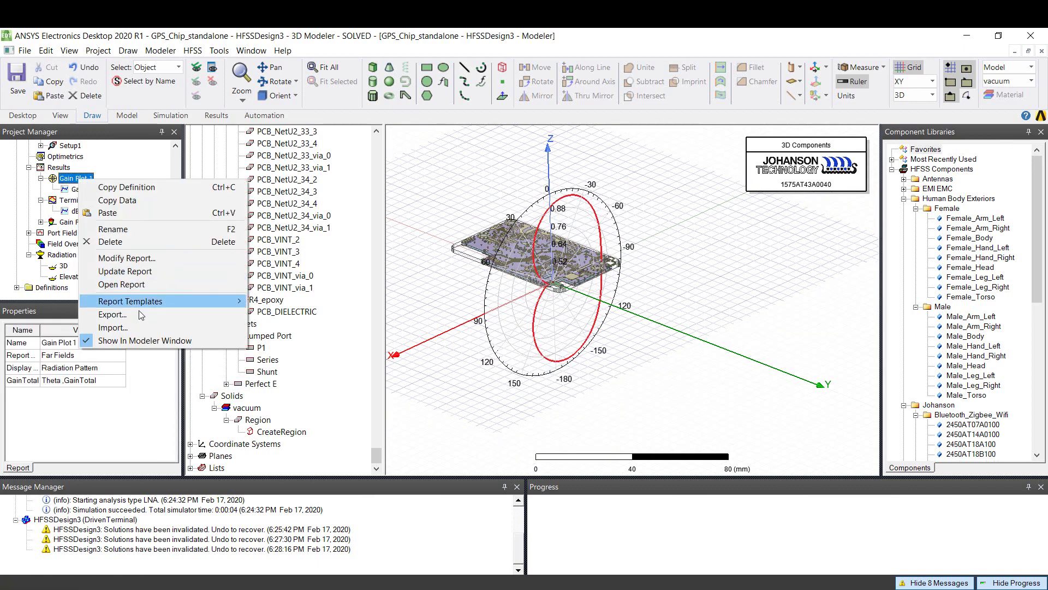
left_click(140, 341)
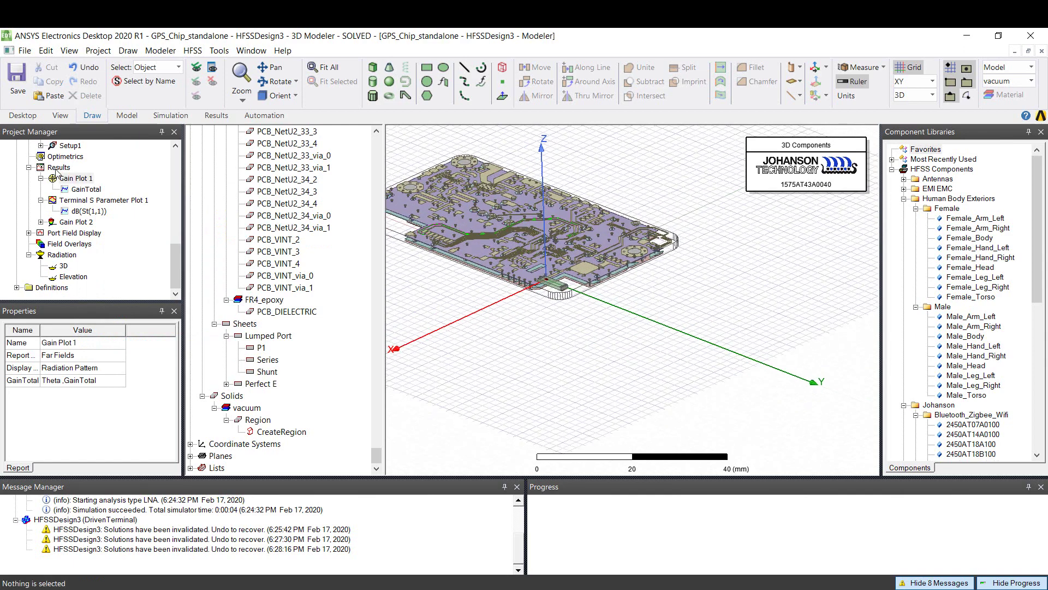
Delete the Series and Shunt lumped port excitations, keeping only P1
scroll(60, 208, "up", 4)
left_click(69, 223)
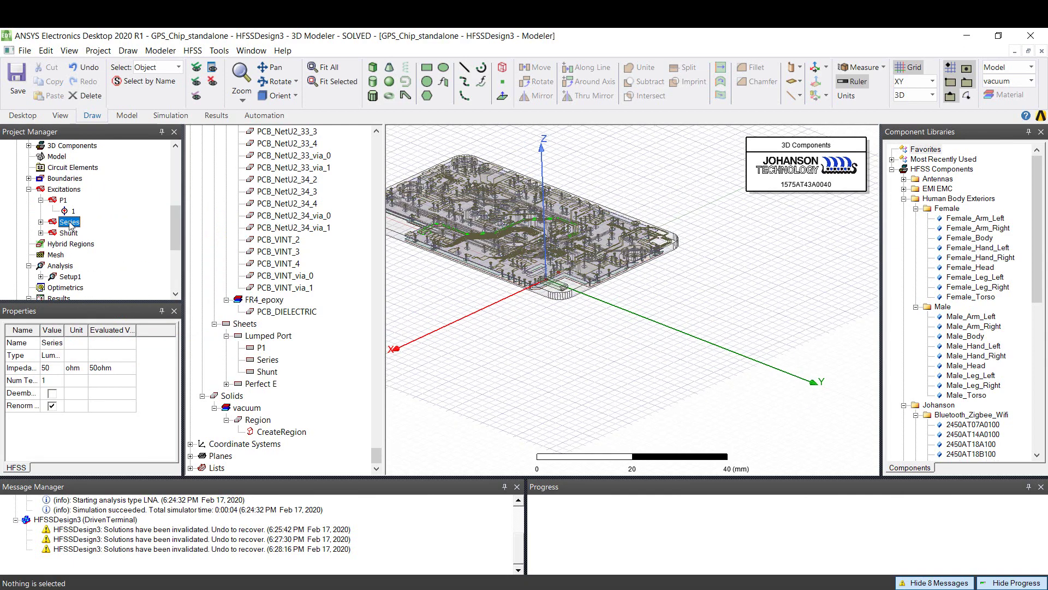
key("Delete")
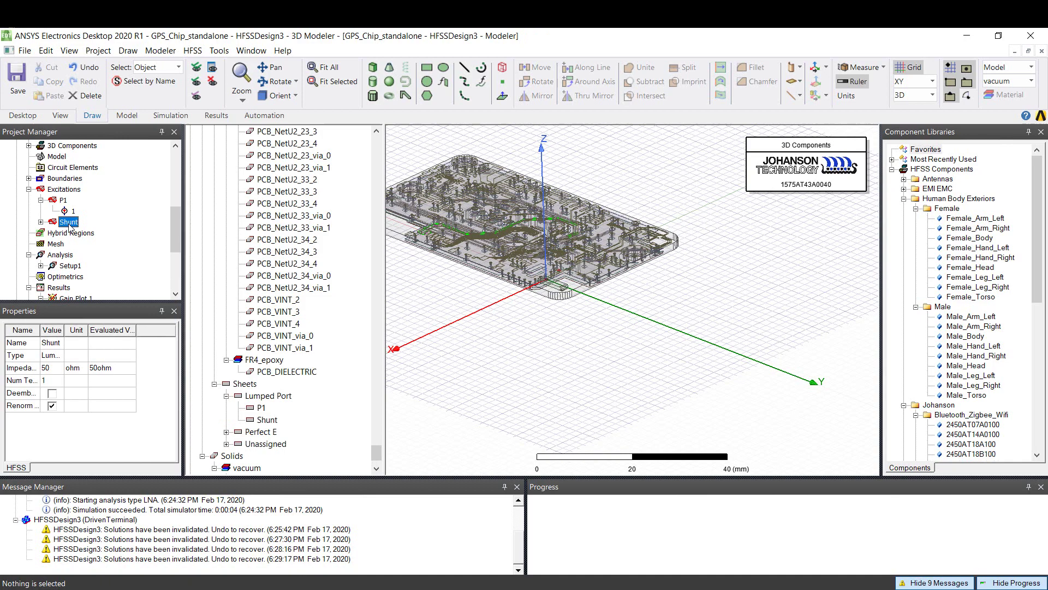
key("Delete")
Assign a Lumped RLC boundary to the Series sheet with 26 pF capacitance and a new current flow line across the sheet
left_click(227, 433)
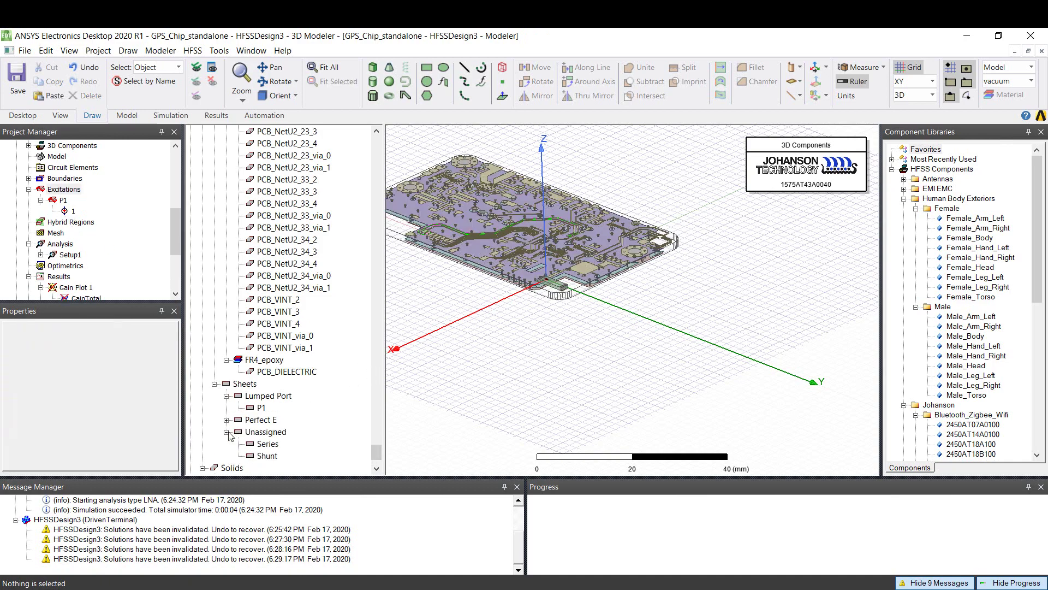
scroll(540, 295, "up", 10)
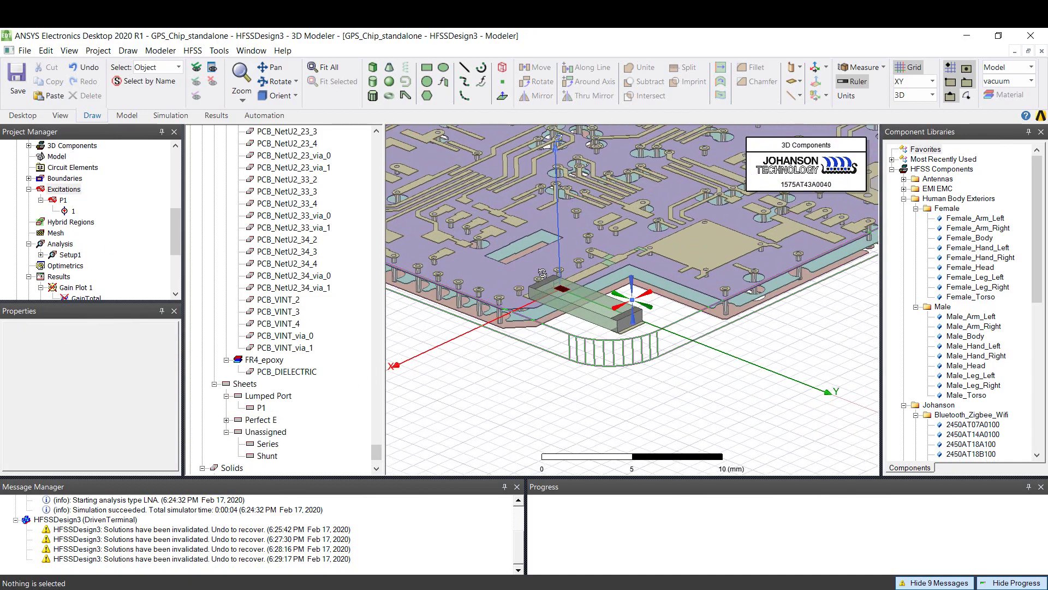
left_click(273, 445)
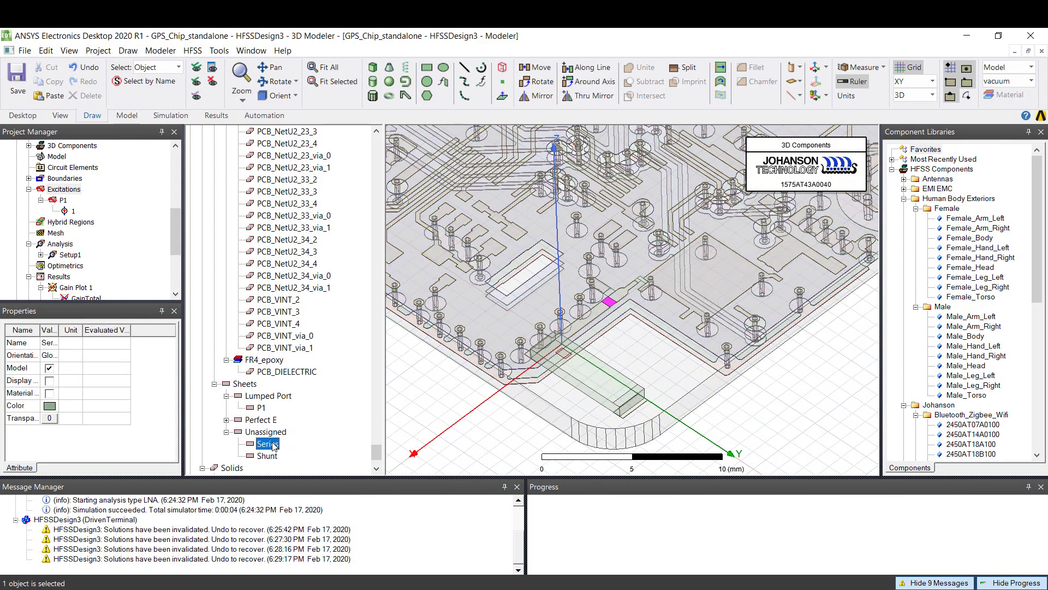
right_click(273, 445)
mouse_move(429, 348)
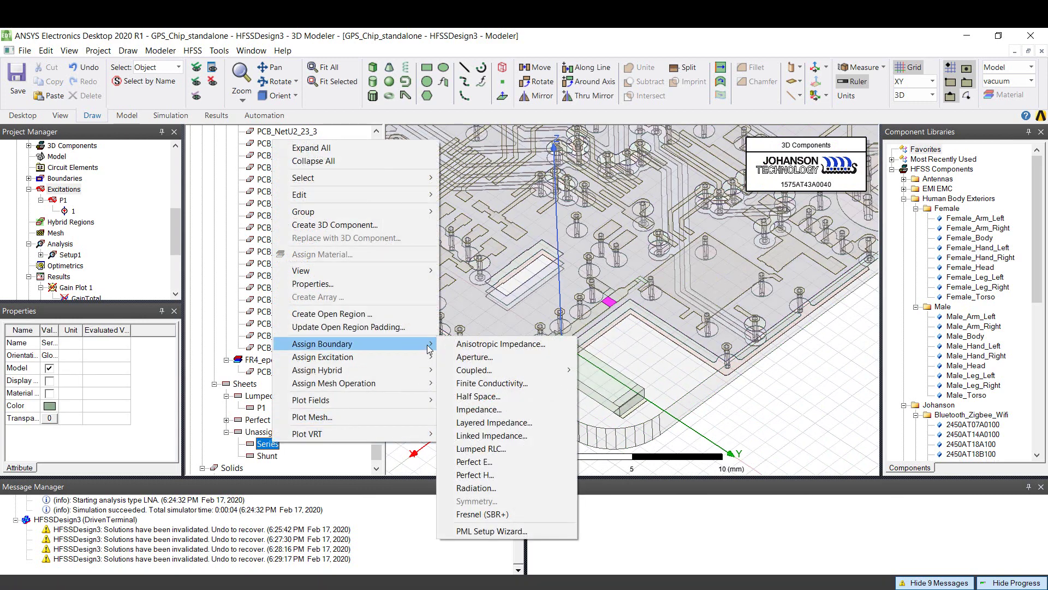
left_click(501, 449)
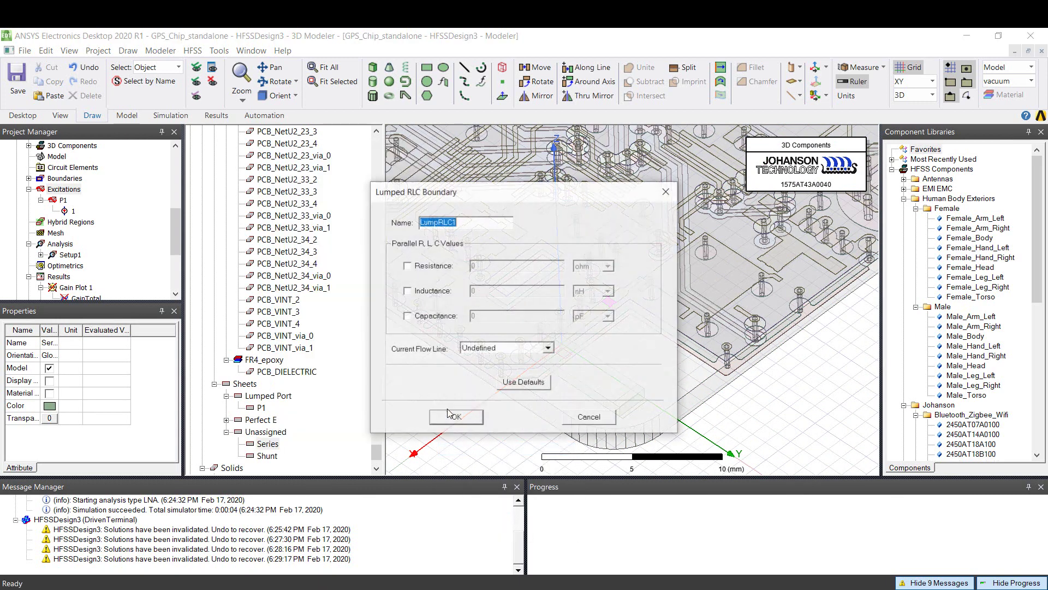
left_click(441, 319)
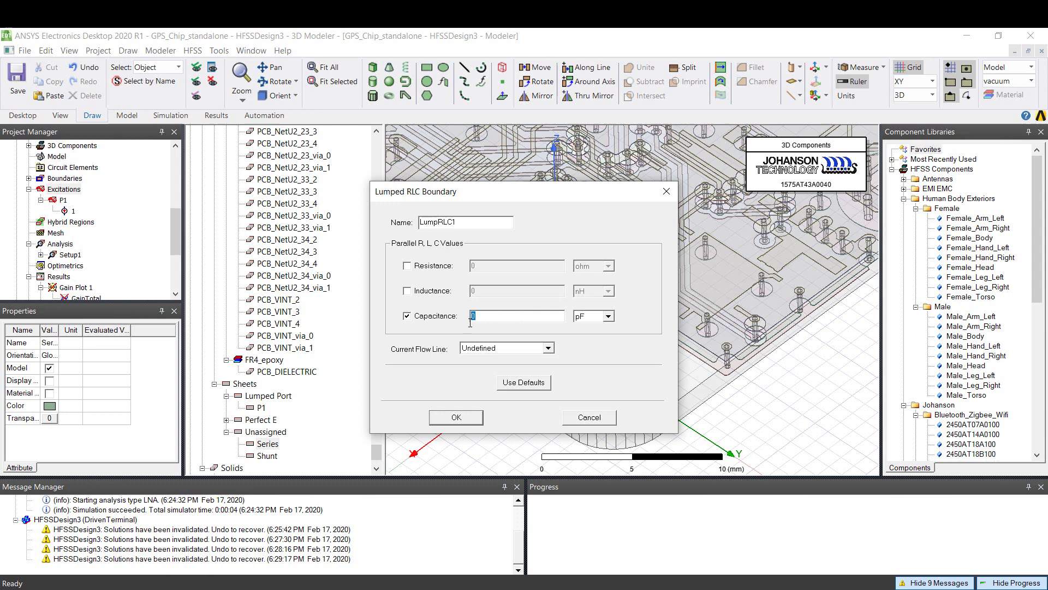
type("26")
left_click(541, 349)
left_click(509, 367)
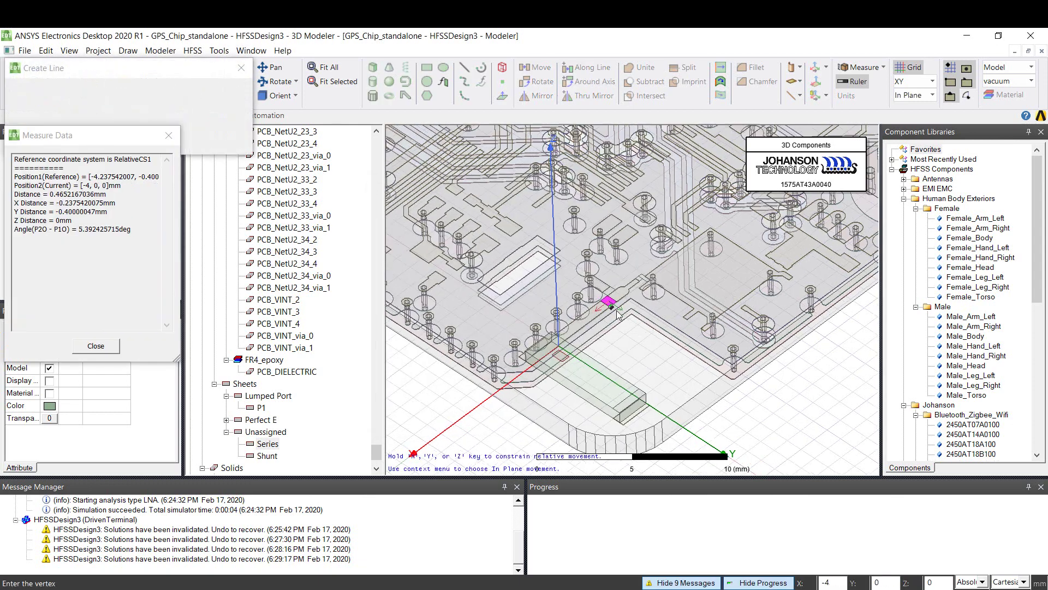
scroll(607, 296, "up", 2)
left_click(601, 306)
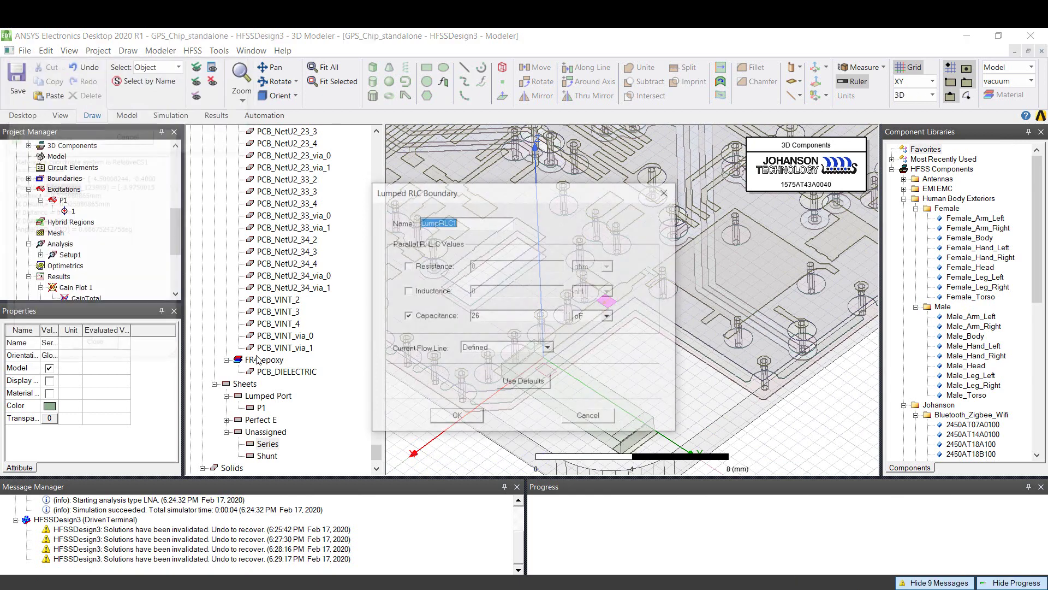
left_click(457, 415)
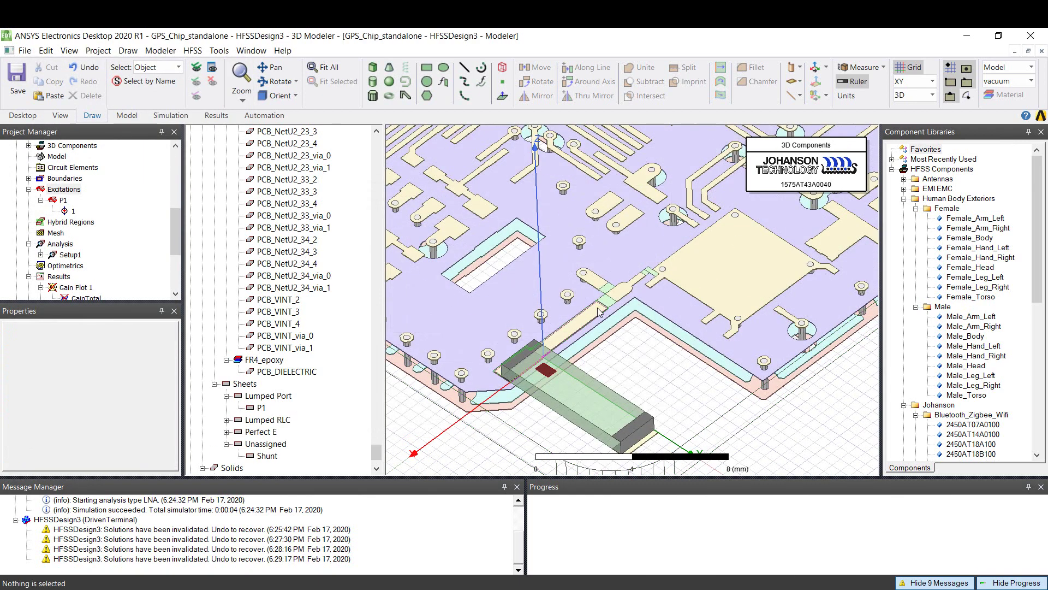
Assign a Lumped RLC boundary to the Shunt sheet with 1.5 pF capacitance and a new current flow line across it
left_click(266, 454)
right_click(266, 454)
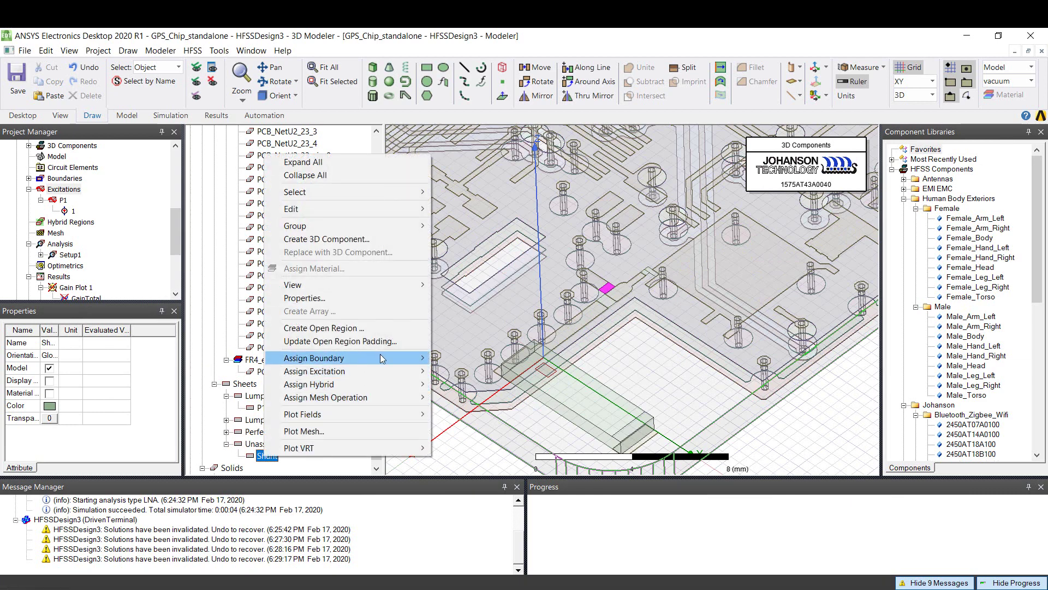
mouse_move(388, 377)
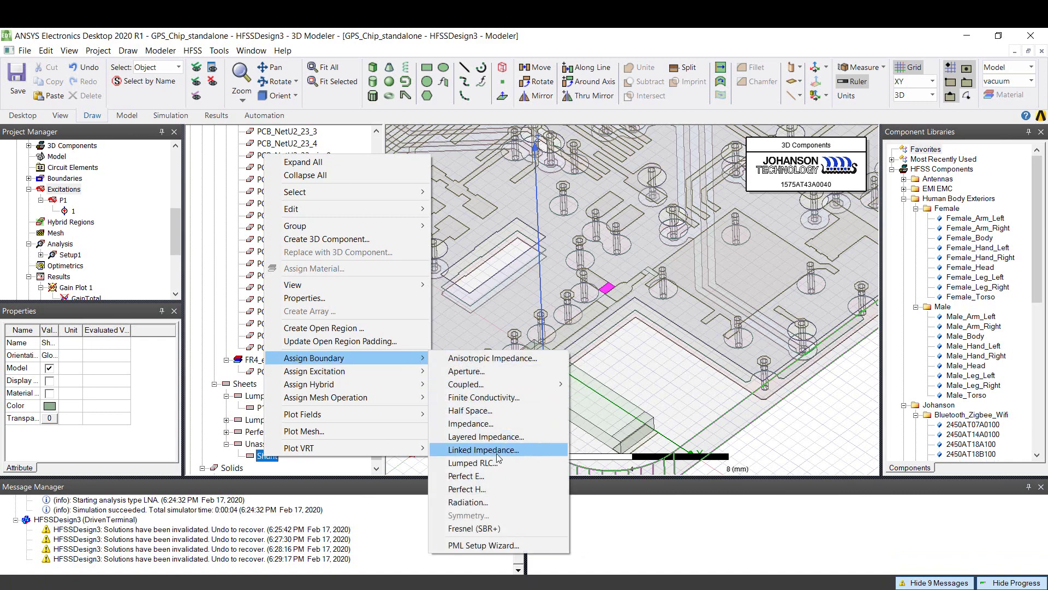
left_click(480, 462)
left_click(440, 317)
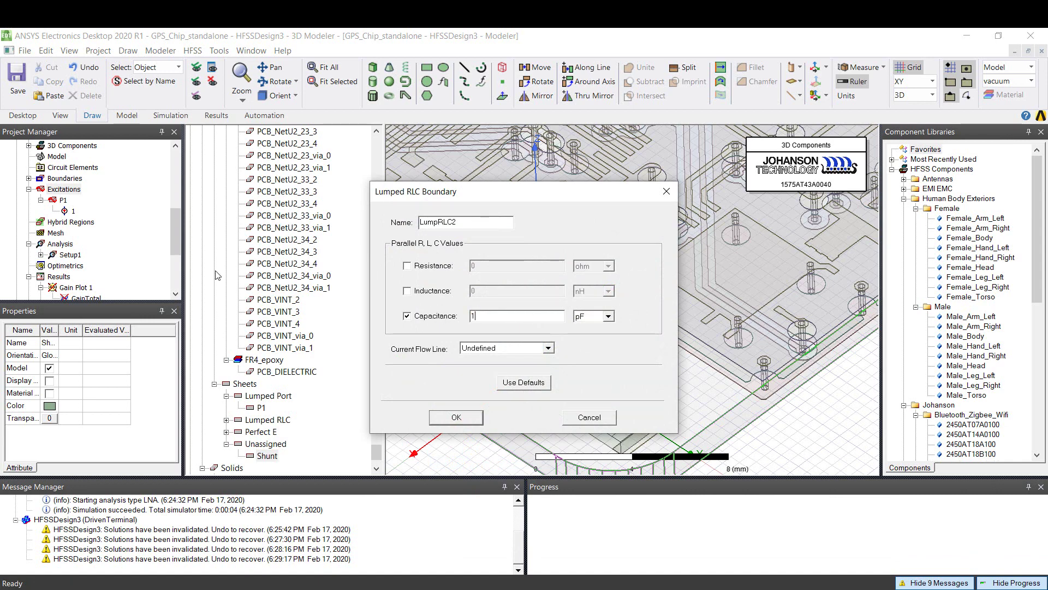
left_click(480, 348)
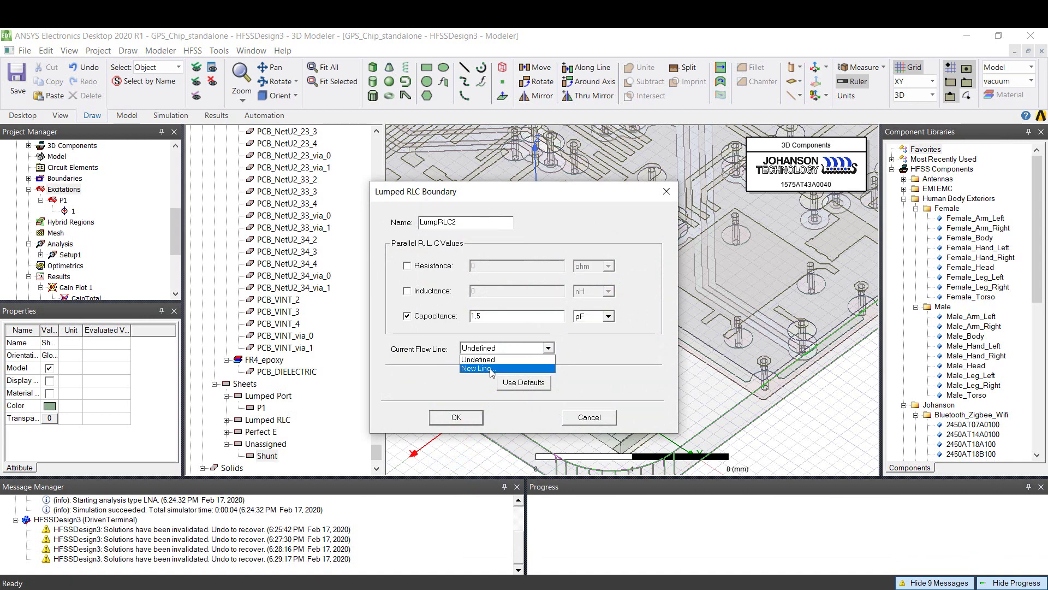
left_click(481, 367)
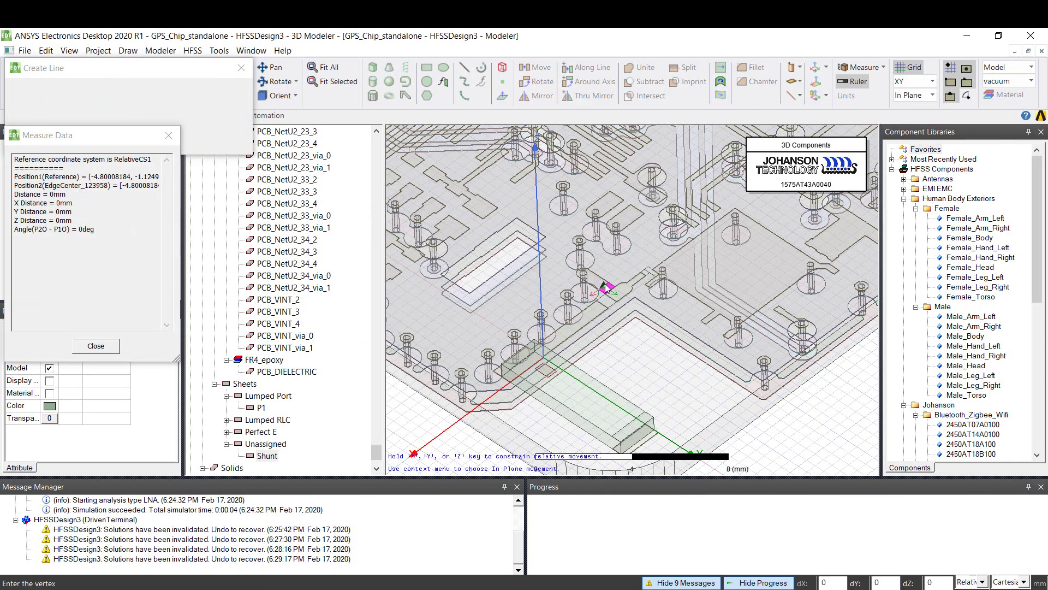
left_click(605, 287)
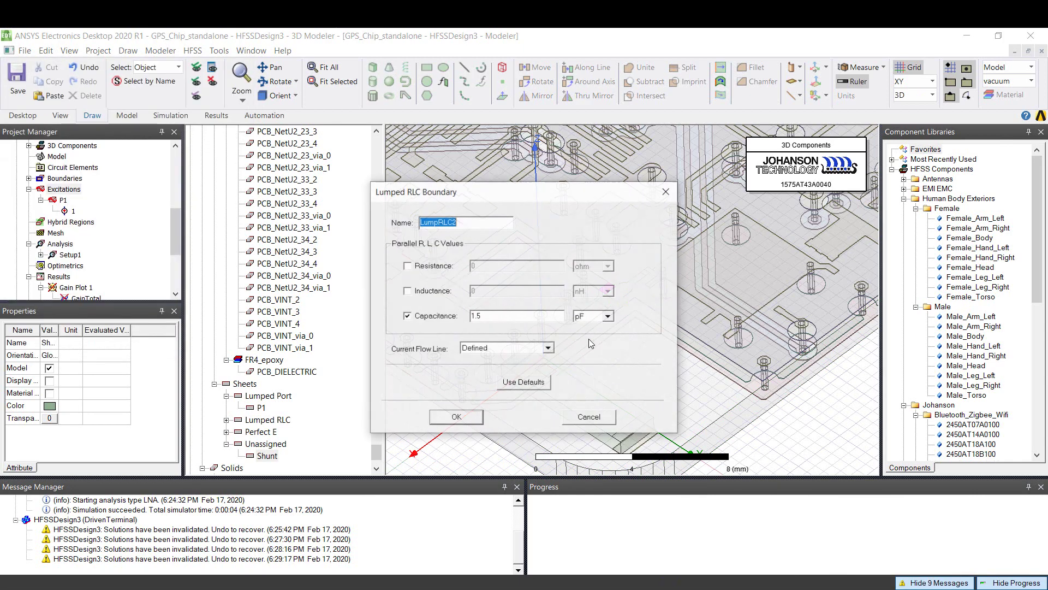
left_click(456, 416)
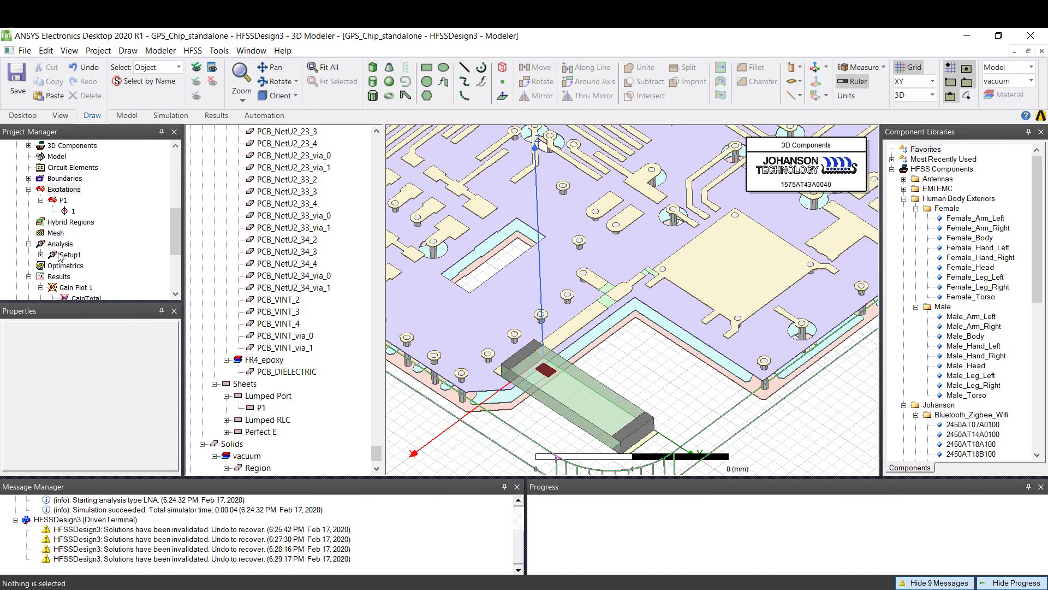
Check the capacitance settings and locations of the series and shunt lumped RLC boundaries
scroll(663, 308, "down", 5)
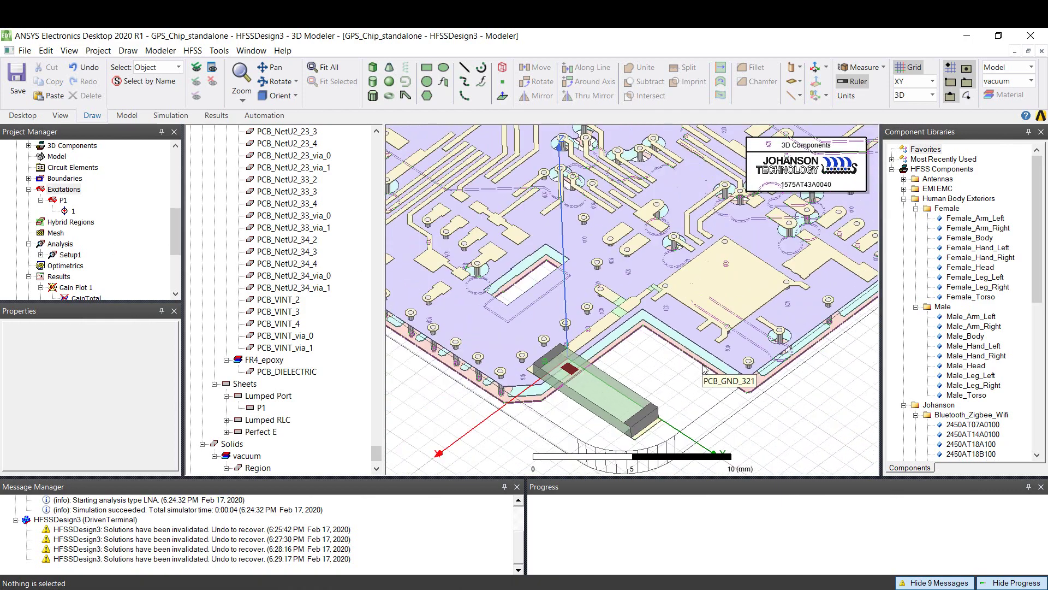
left_click(29, 178)
left_click(76, 200)
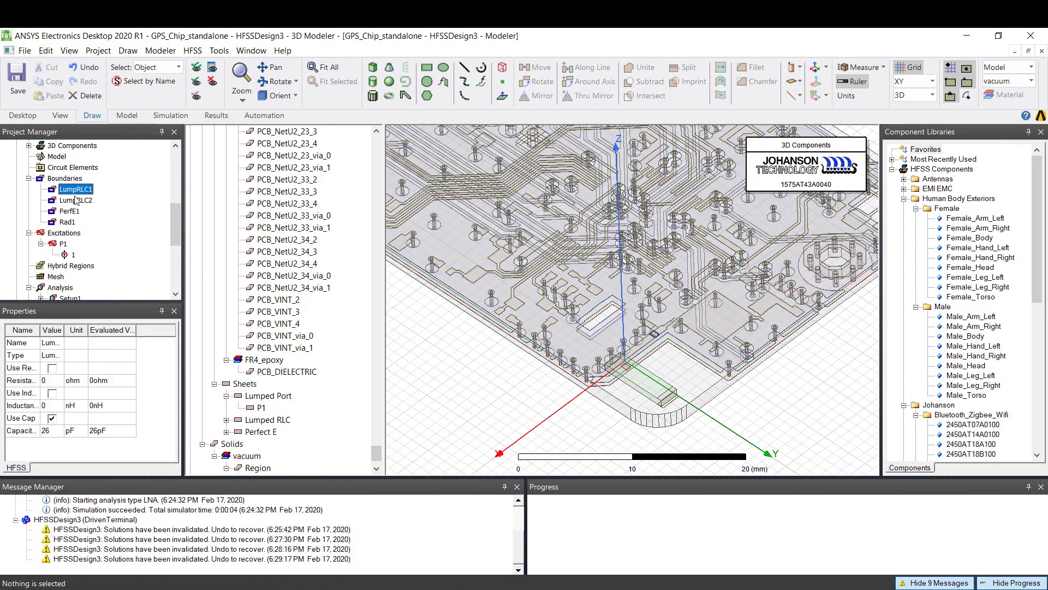
scroll(615, 345, "down", 3)
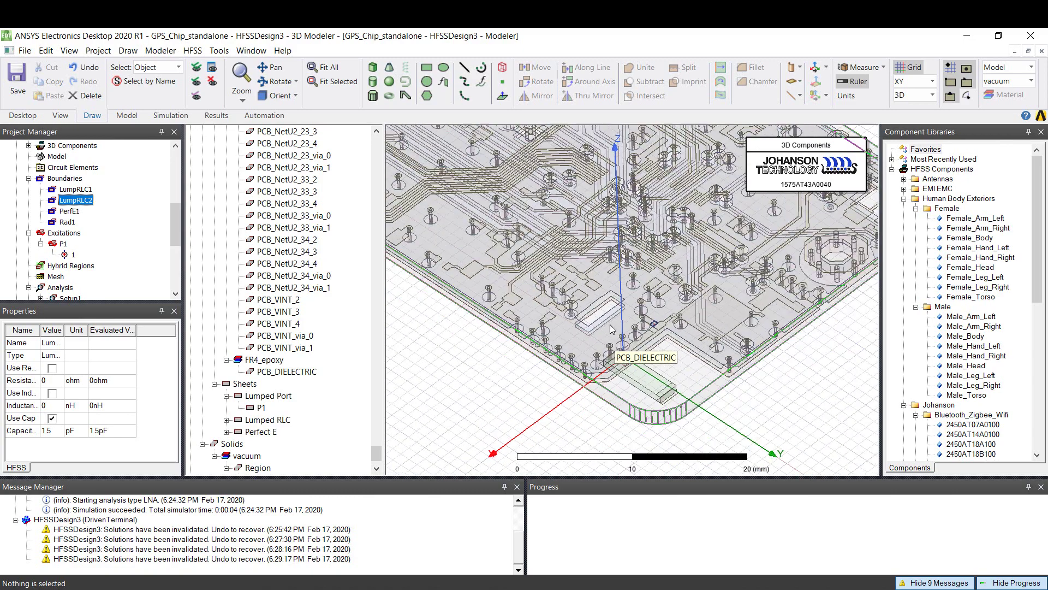
Start inserting a 3D component from file and browse to the EM folder inside BLE_chip
left_click_drag(575, 129, 575, 143, "alt")
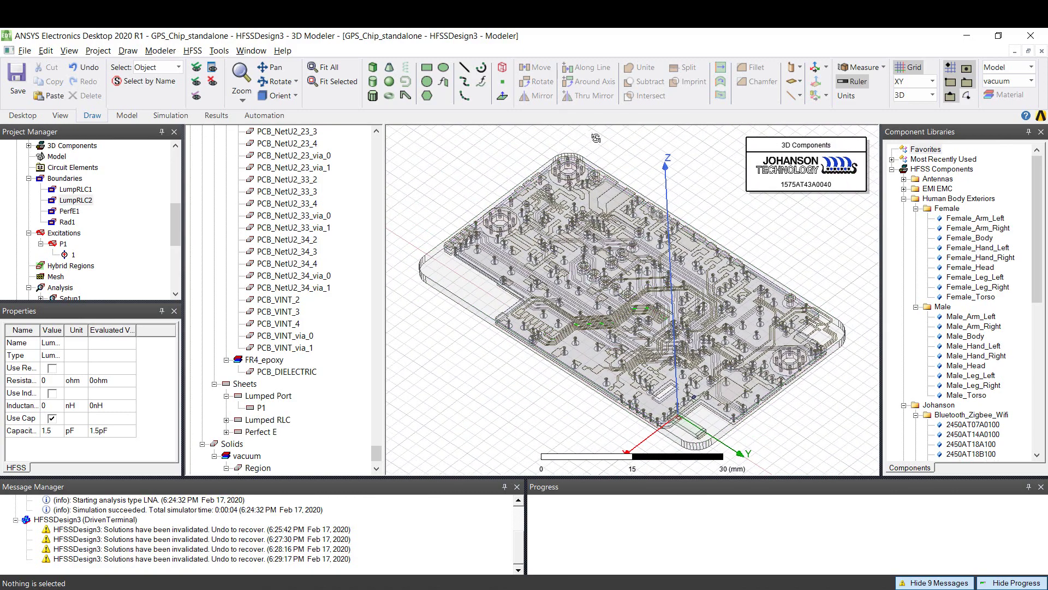
double_click(596, 138, "alt")
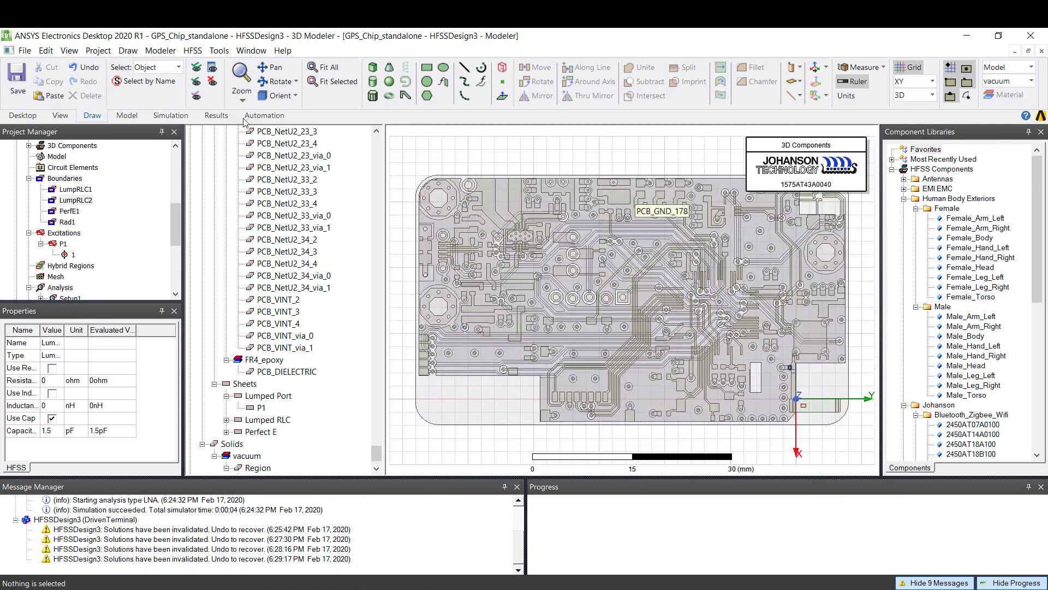
left_click(129, 51)
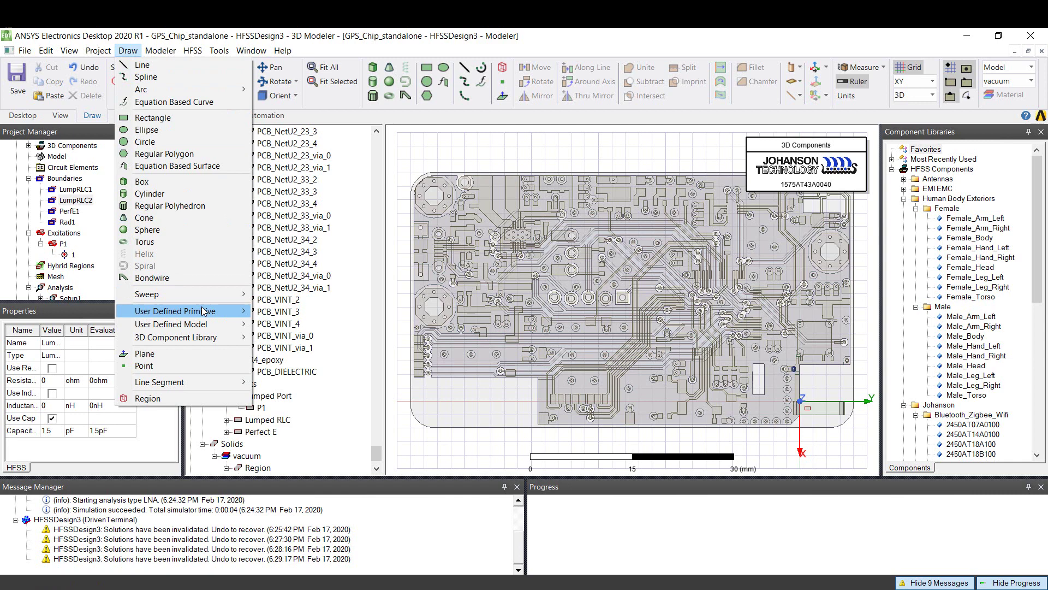
mouse_move(208, 337)
left_click(272, 338)
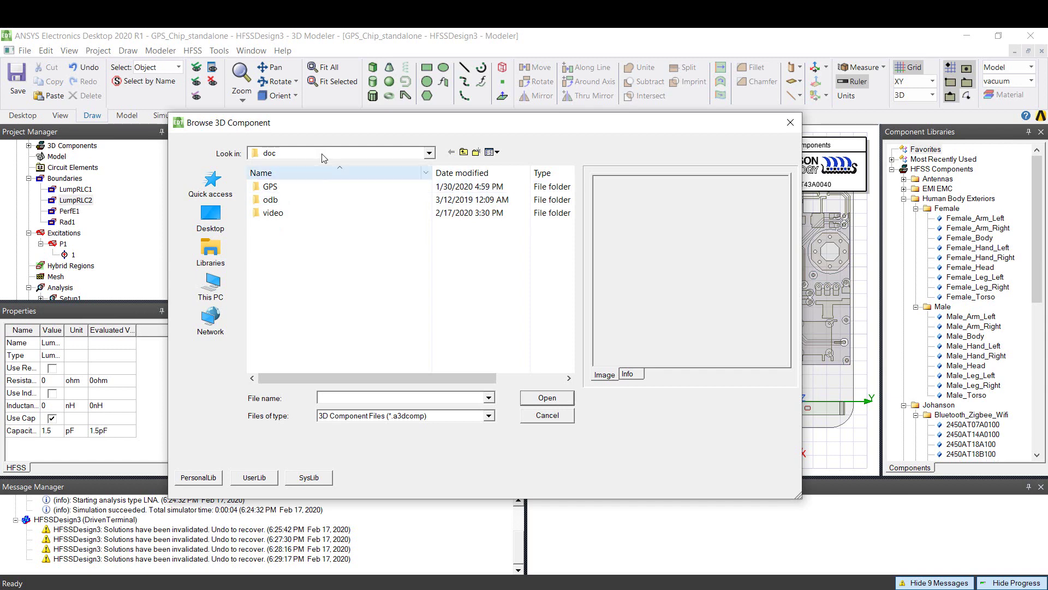
left_click(323, 154)
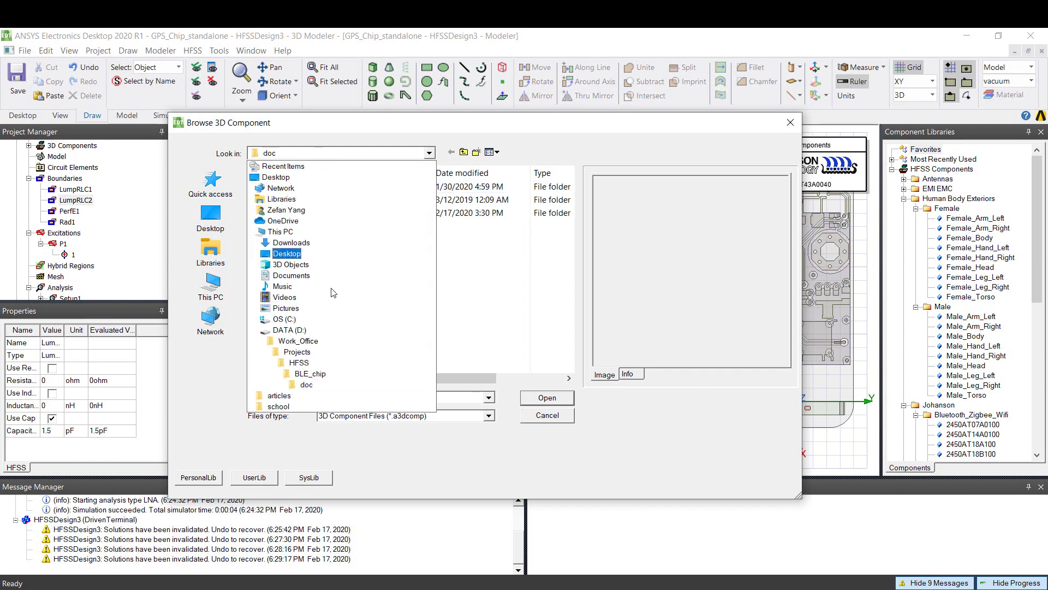
left_click(316, 374)
left_click(293, 152)
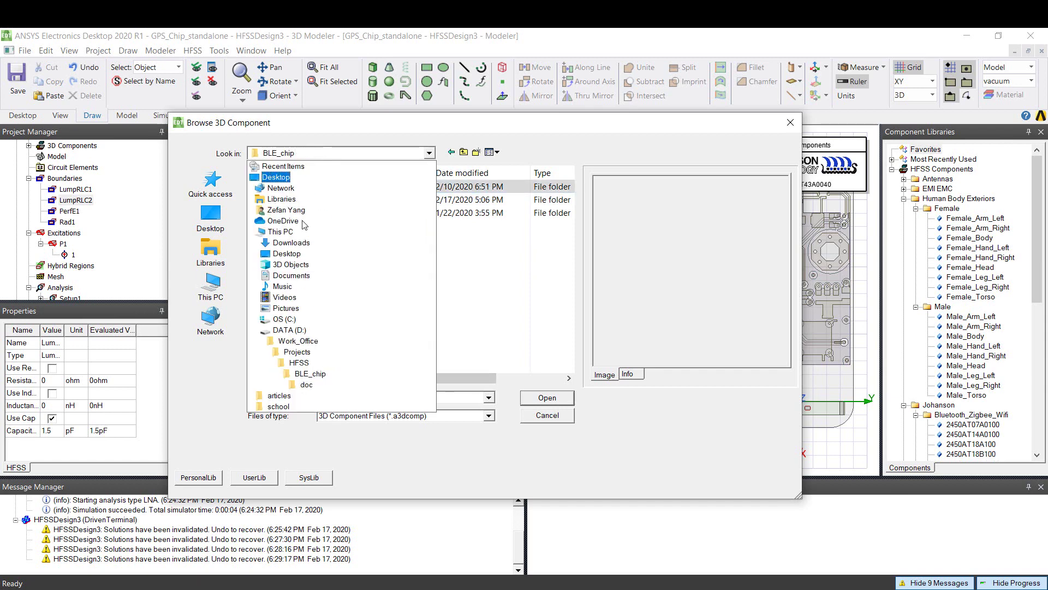
left_click(299, 365)
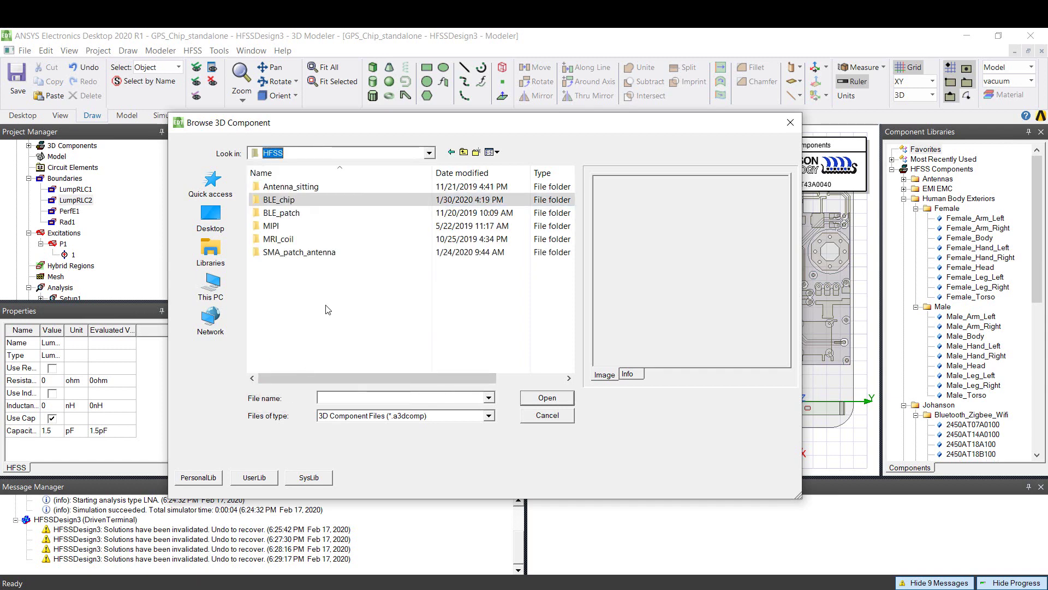
double_click(300, 201)
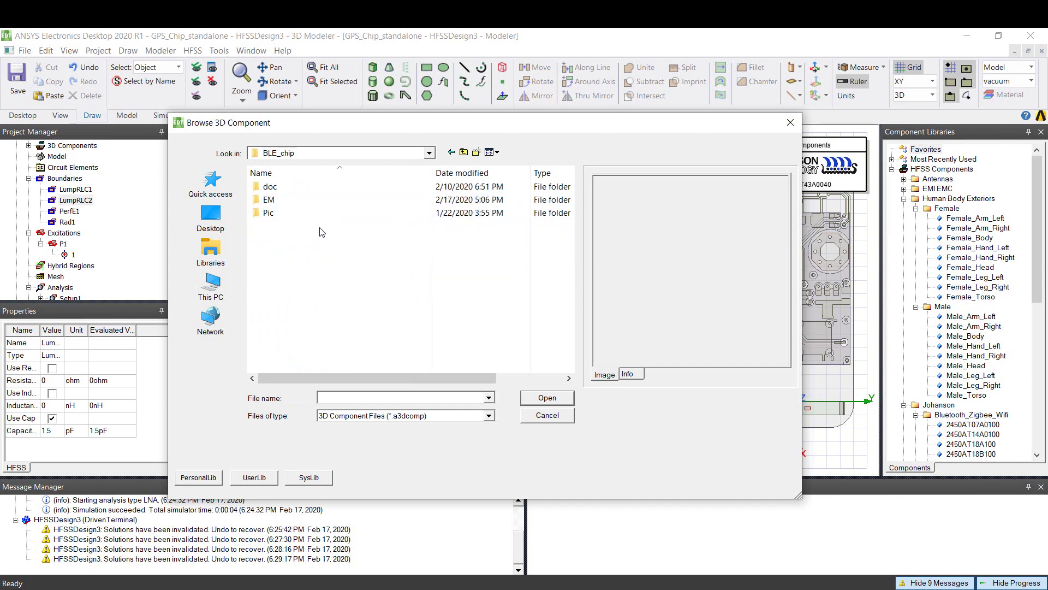
double_click(300, 201)
Insert the GPS_case 3D component with RelativeCS1 as the target coordinate system
left_click(282, 266)
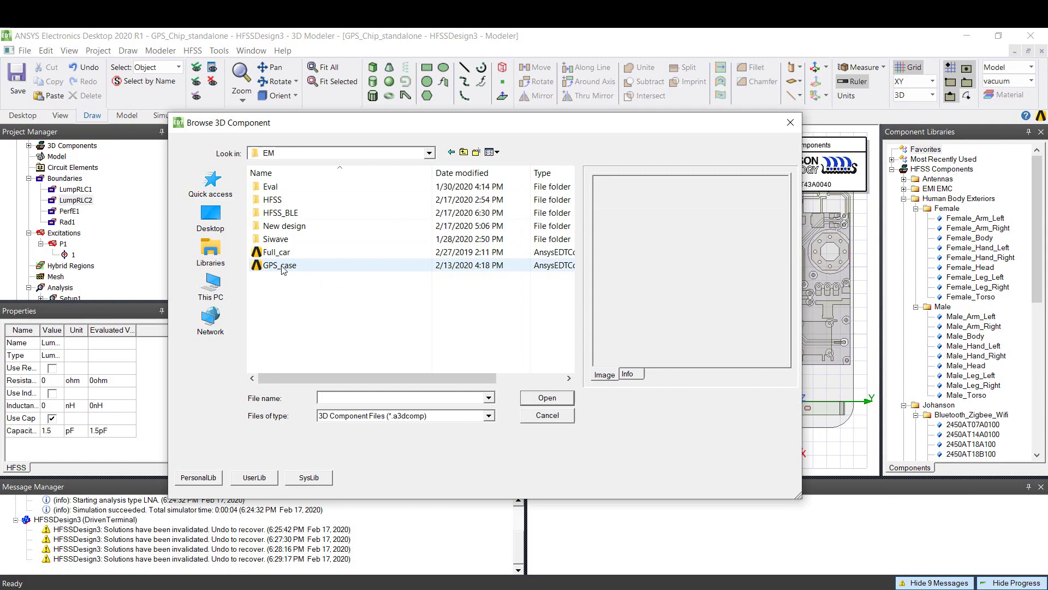
left_click(547, 398)
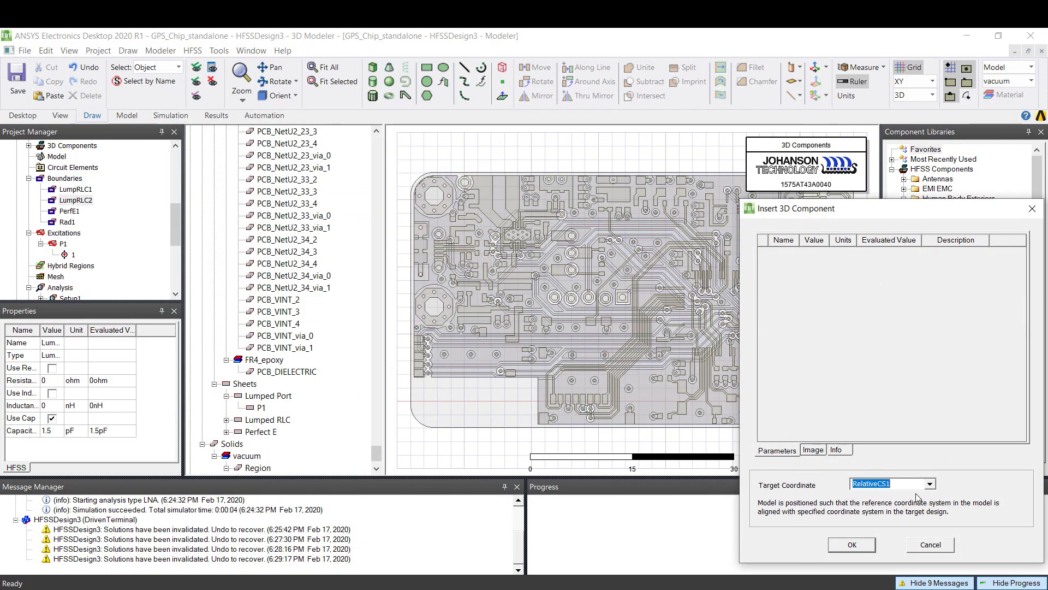
left_click(853, 546)
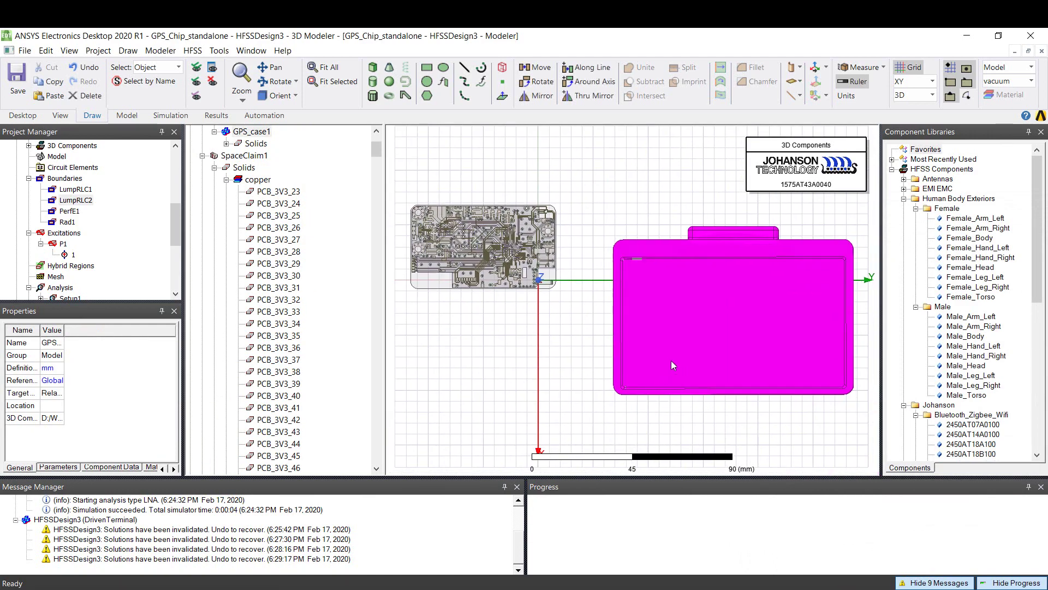
Move the GPS_case1 component from reference point (30, 120, 0) mm to near the coordinate origin so that it encloses the PCB
left_click_drag(672, 365, 795, 425, "alt")
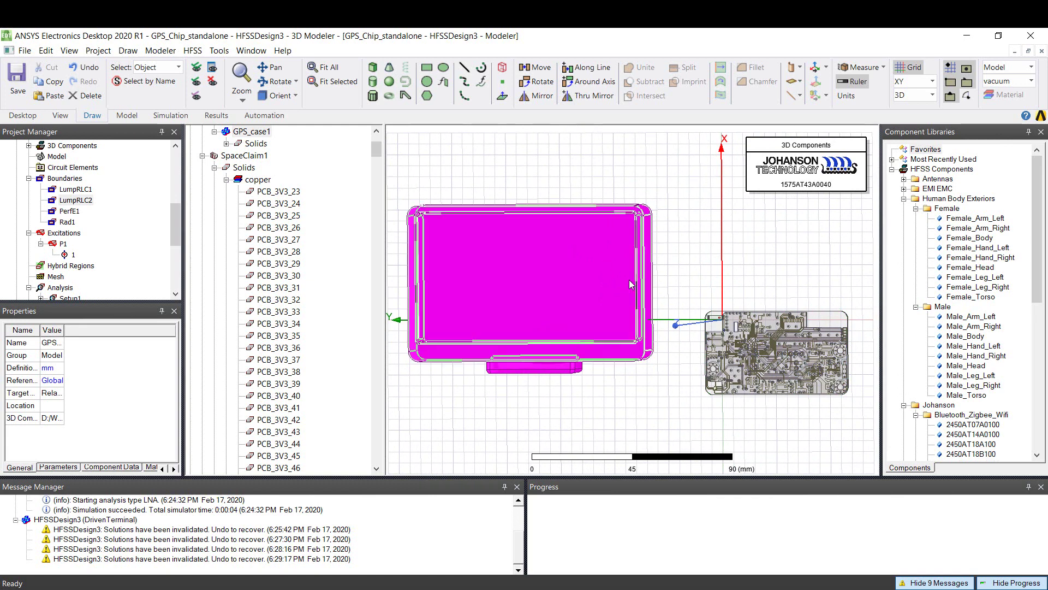
left_click(686, 196)
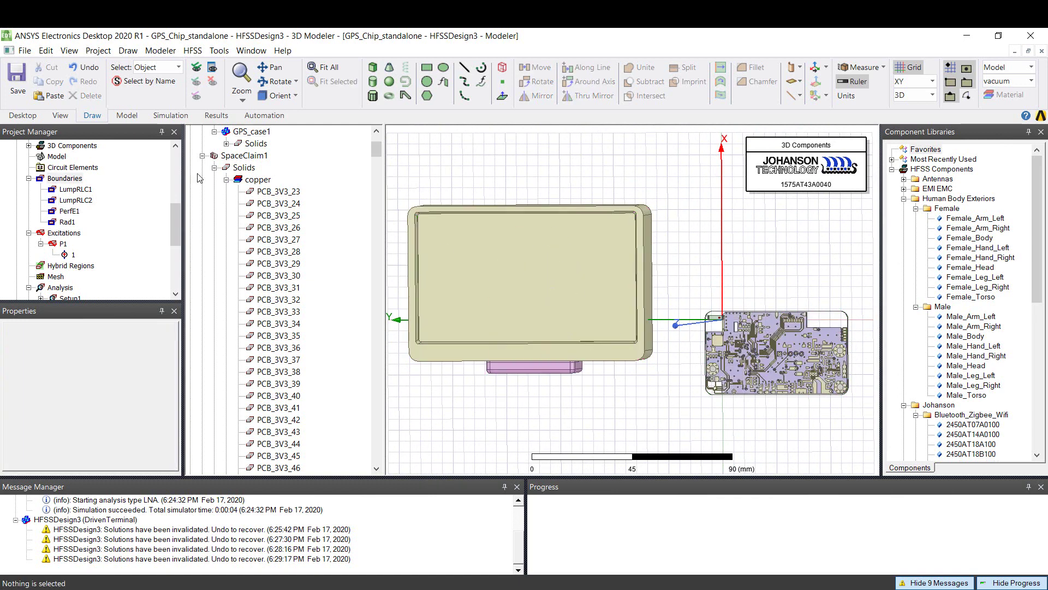
scroll(273, 188, "up", 3)
left_click(226, 288)
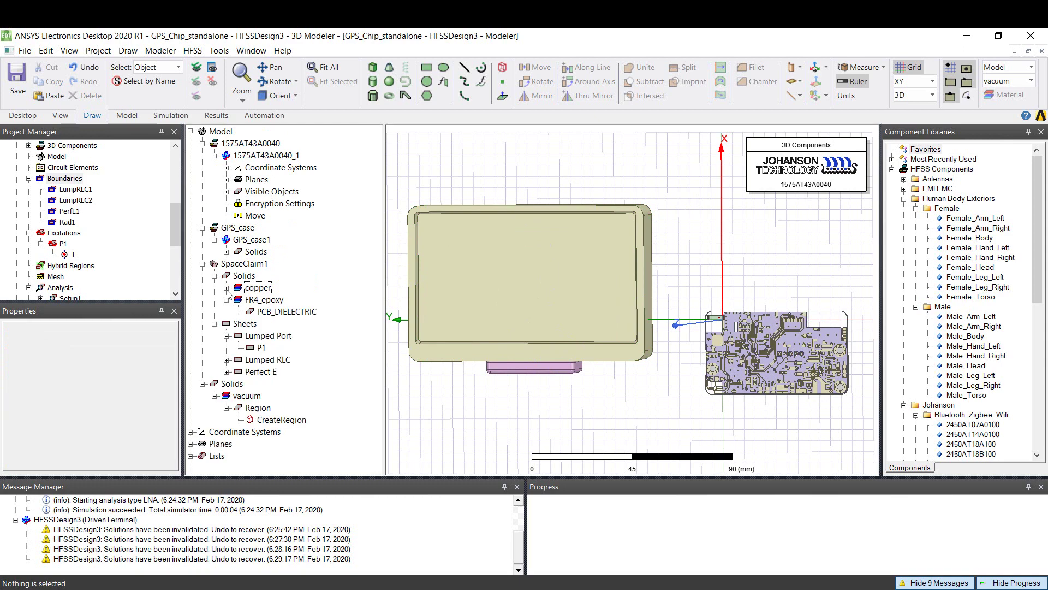
left_click(260, 156)
left_click(250, 240)
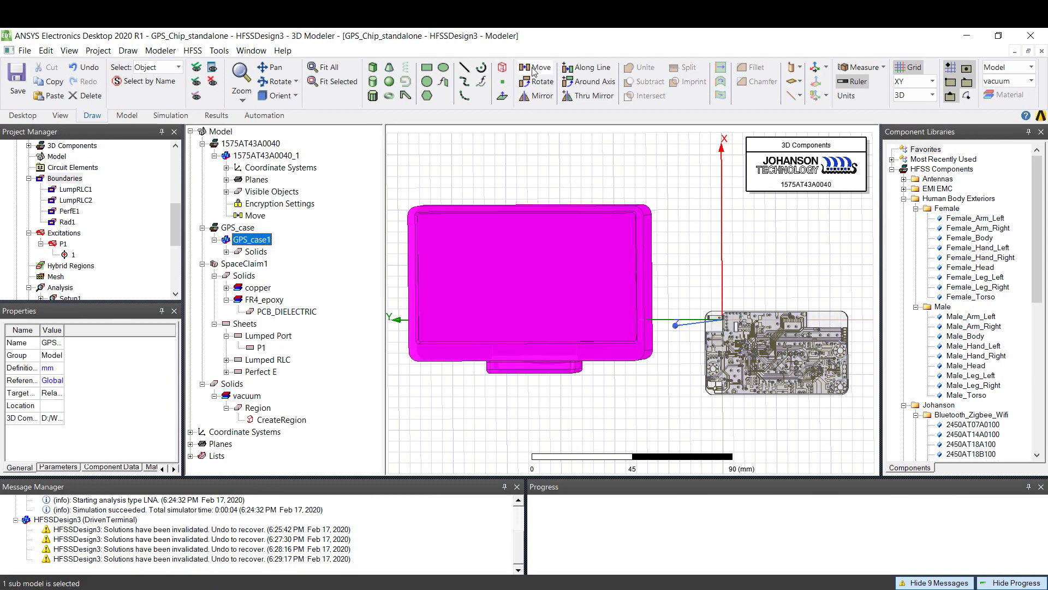
left_click(535, 68)
left_click(464, 254)
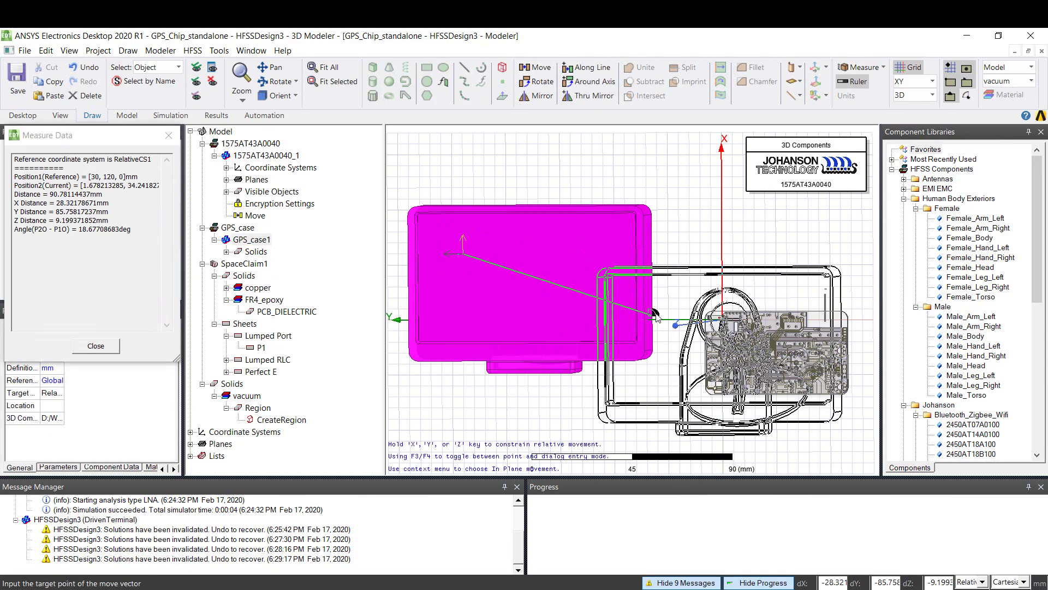
left_click(699, 320)
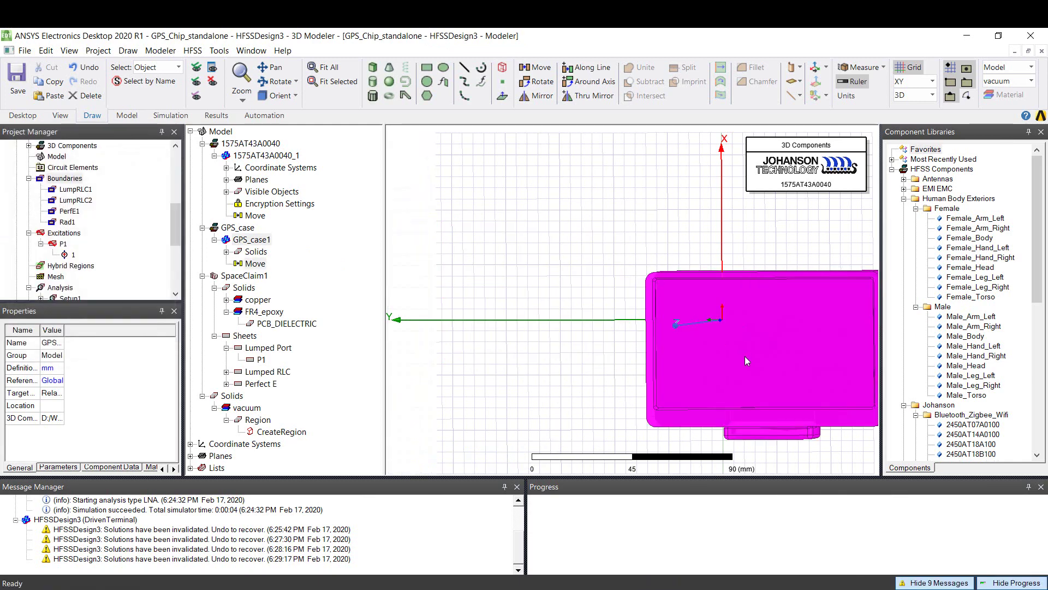
left_click_drag(743, 363, 626, 396, "alt")
left_click(570, 388)
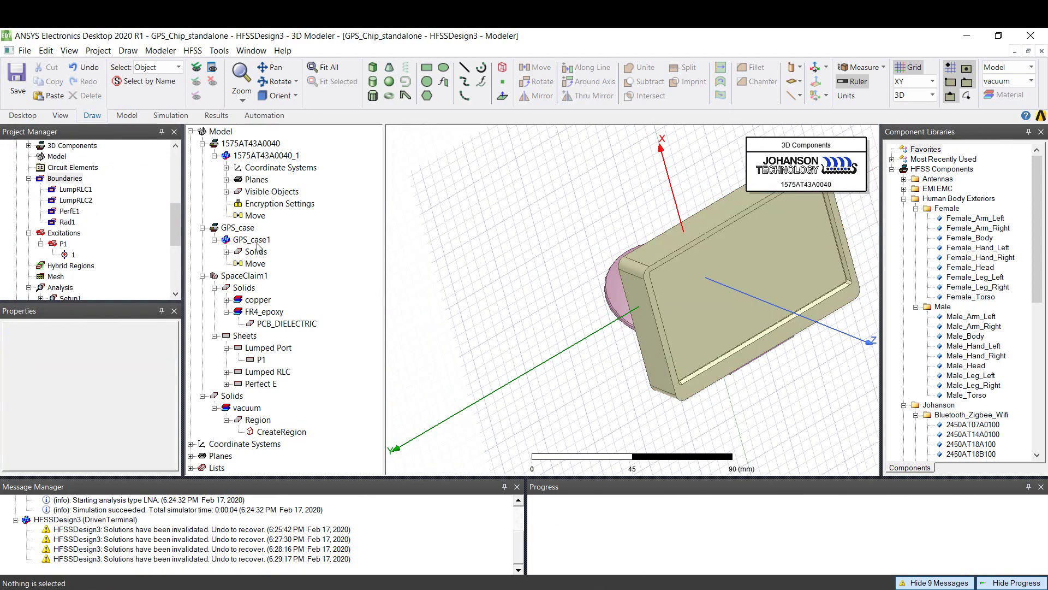
Examine the GPS case's solids grouped by material, highlighting the glass and ABS plastic groups and the individual support, housing and suction-mount parts
left_click(226, 252)
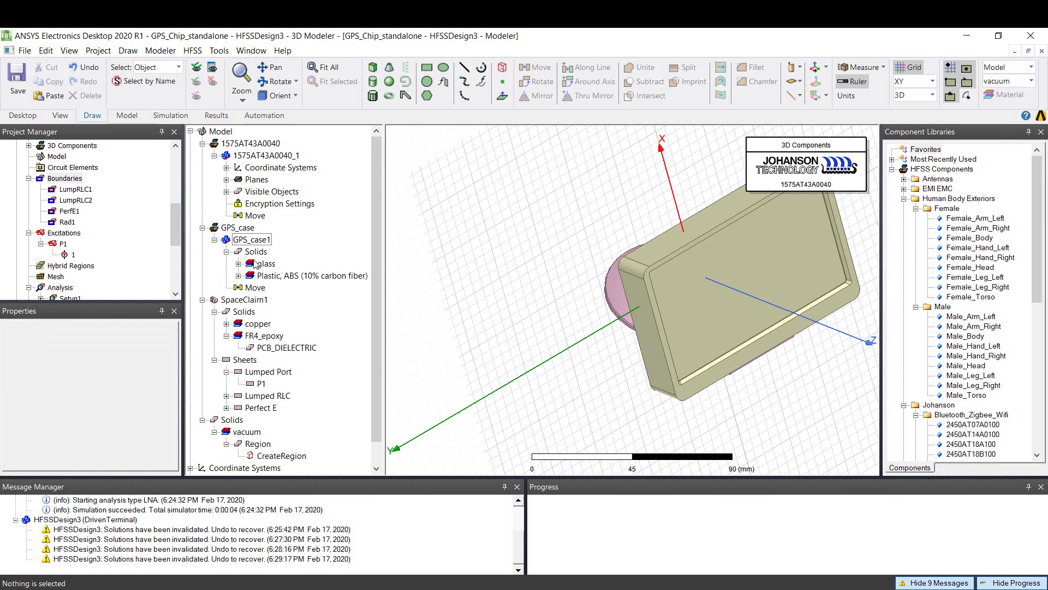
left_click(239, 264)
left_click(266, 264)
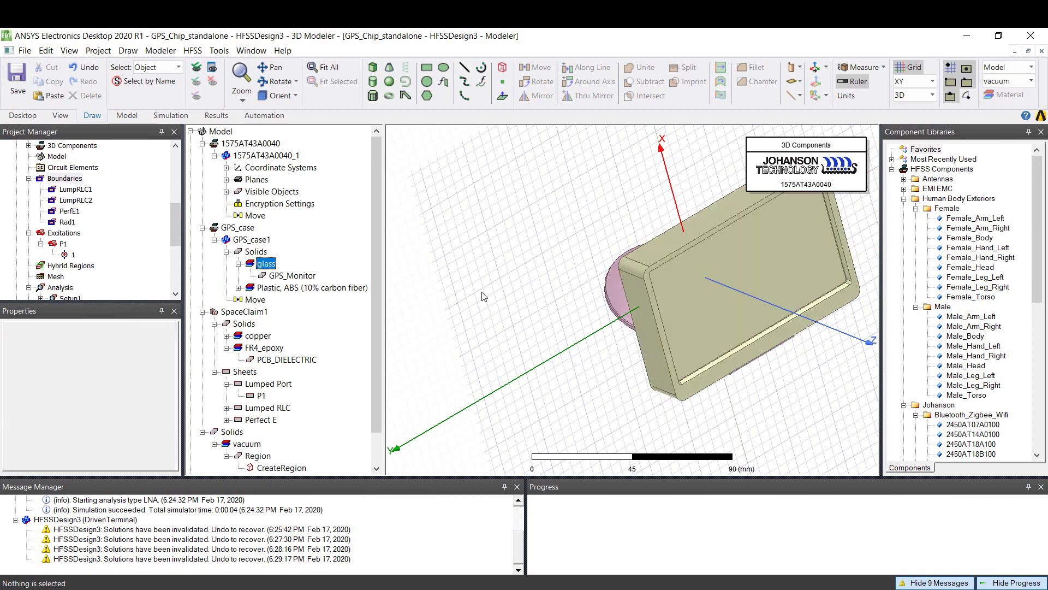
left_click(266, 264)
left_click(312, 290)
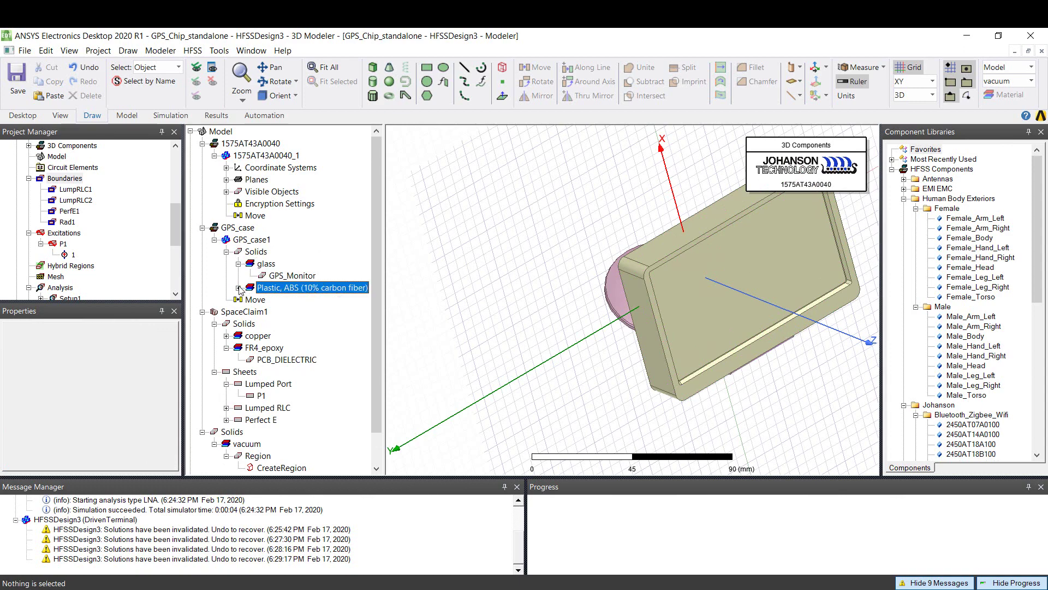
left_click(239, 287)
left_click(295, 301)
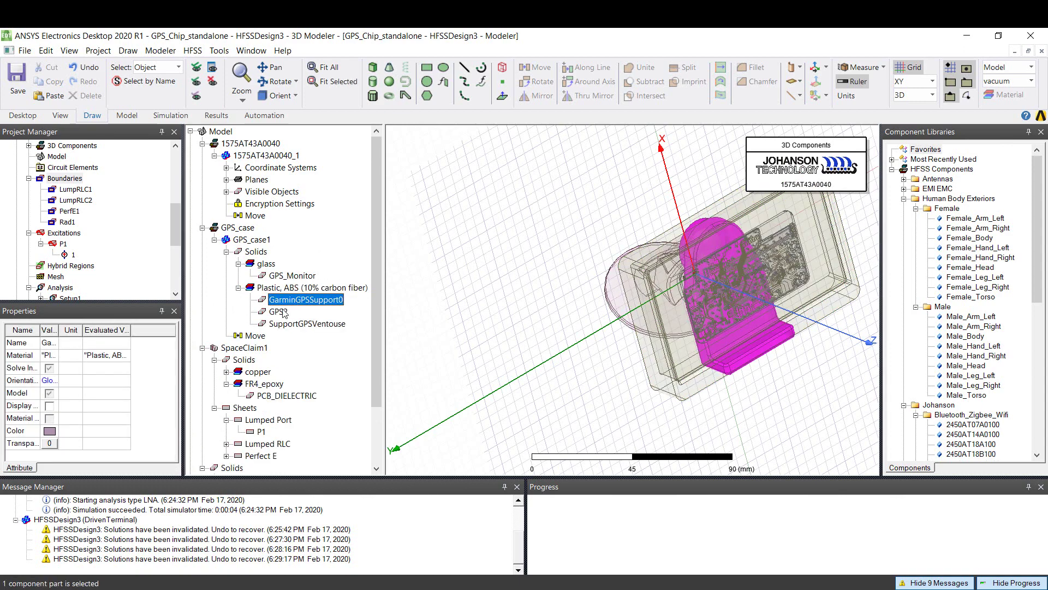
left_click(283, 312)
left_click(286, 323)
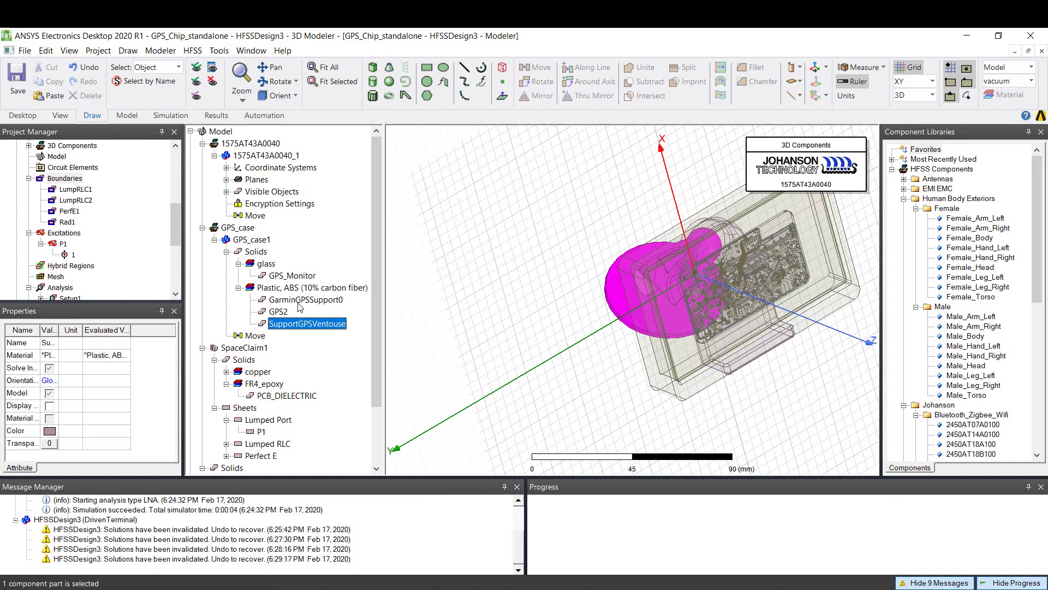
left_click(295, 303)
left_click(238, 288)
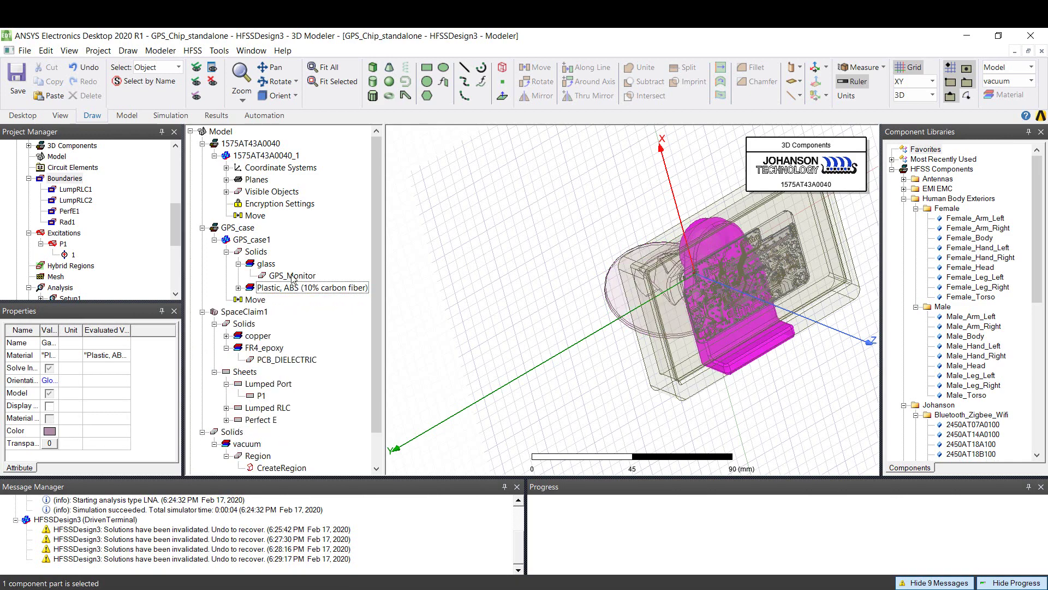
left_click(239, 263)
left_click(227, 252)
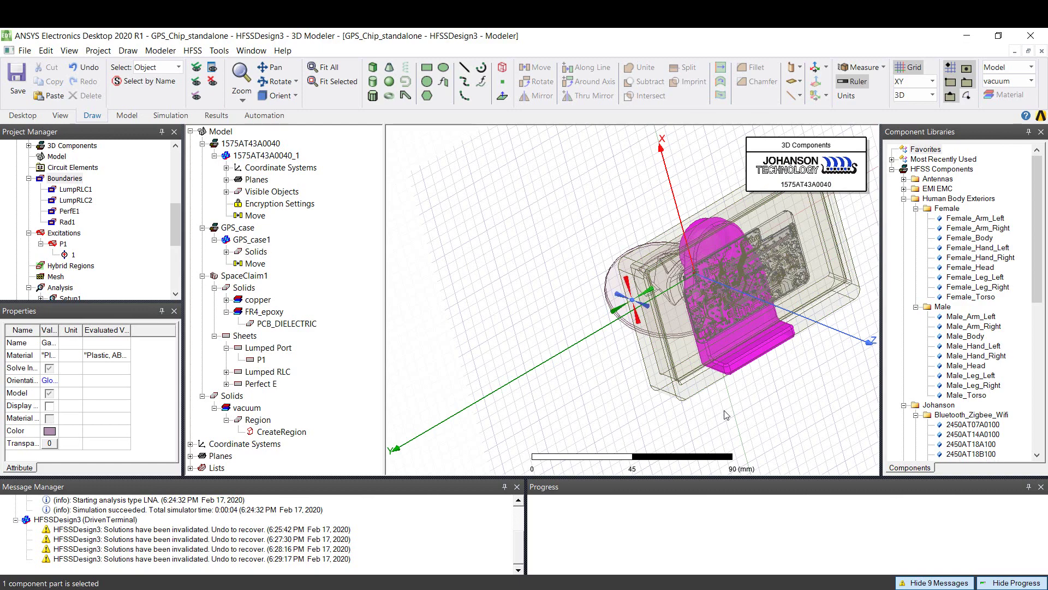
Run a validation check on the design with the case added and close the report
mouse_move(726, 415)
left_mouse_down("alt")
mouse_move(757, 407)
mouse_move(756, 365)
mouse_move(736, 376)
mouse_move(728, 410)
left_mouse_up("alt")
left_click(740, 360)
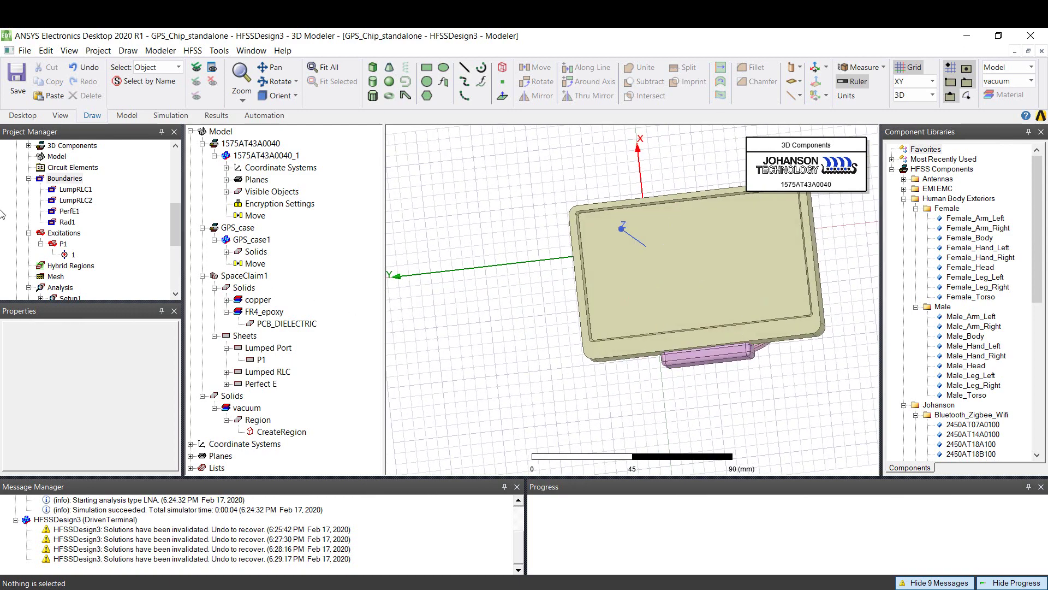
left_click(166, 117)
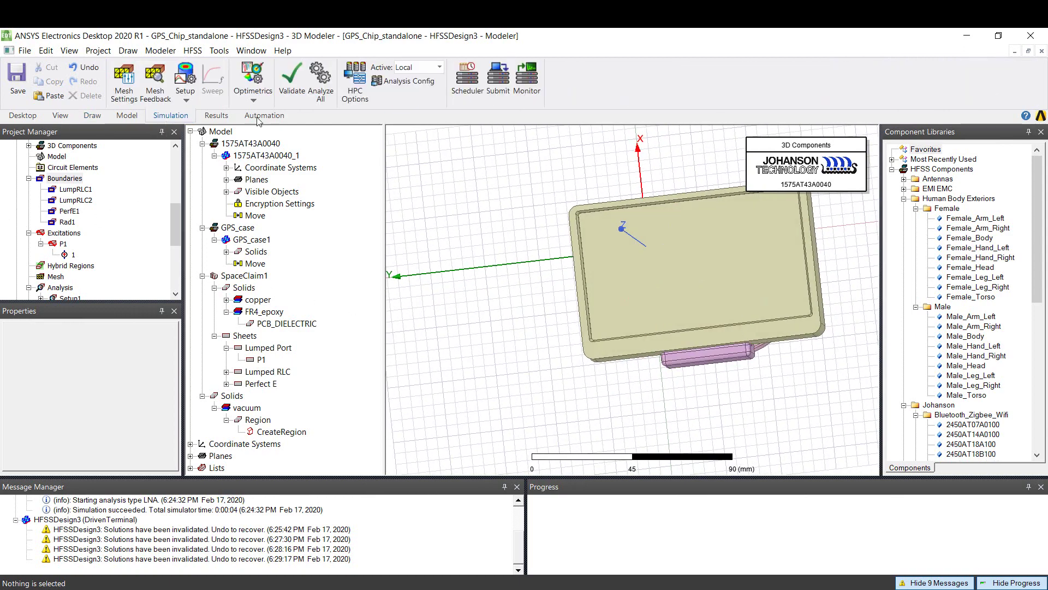
left_click(292, 93)
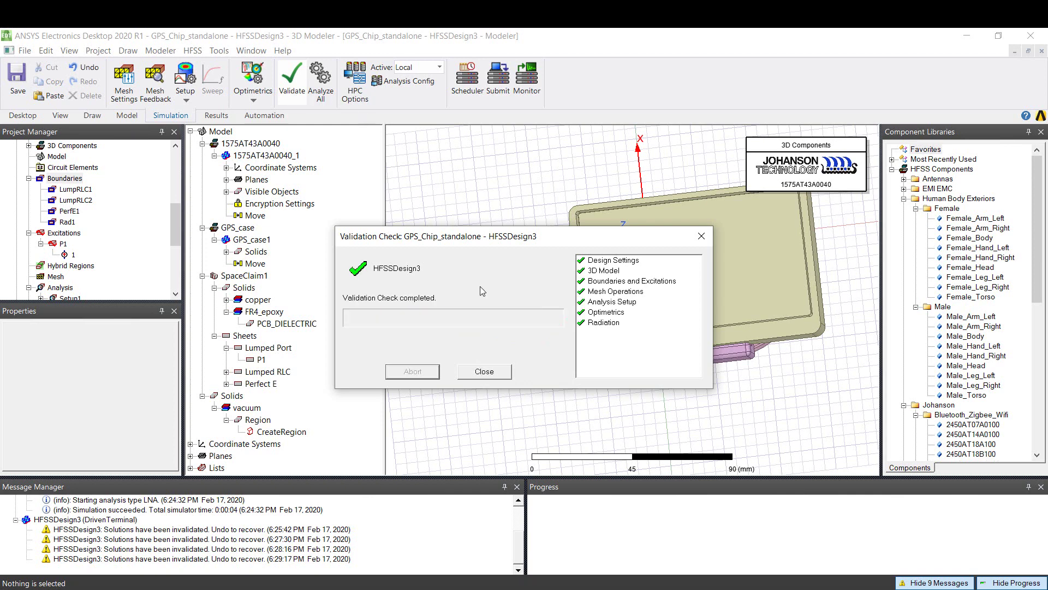
left_click(484, 372)
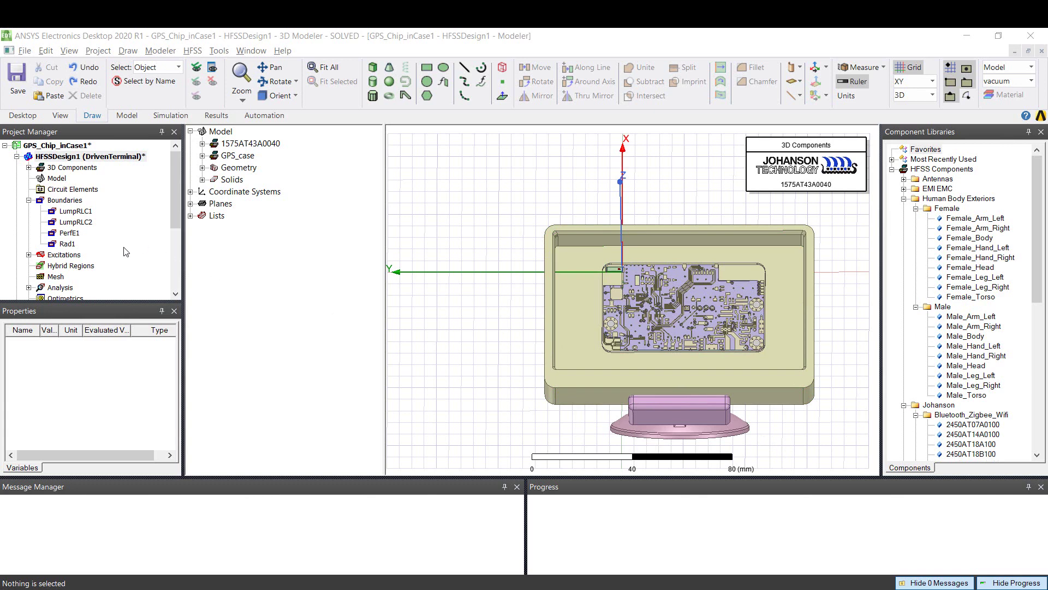
Open Terminal S Parameter Plot 1 in the solved GPS_Chip_inCase1 design and examine the return loss at marker m1
scroll(125, 251, "down", 2)
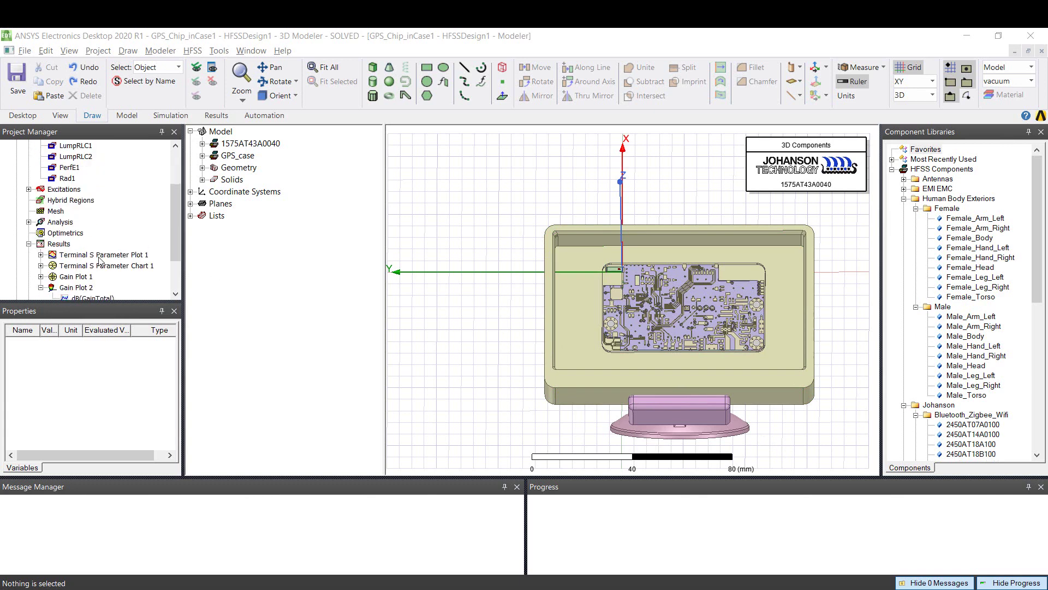
double_click(99, 257)
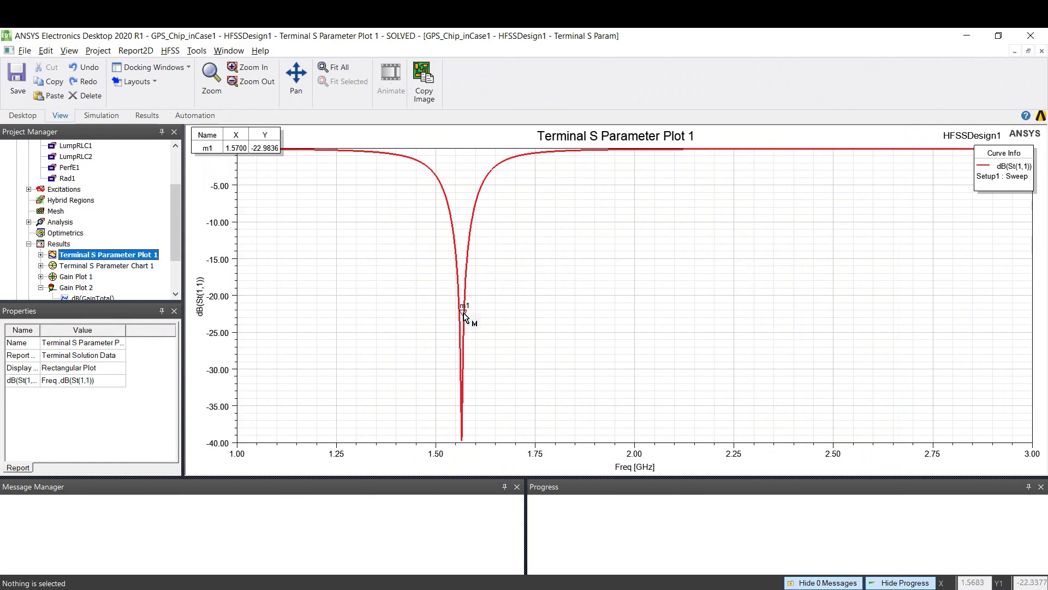
left_click_drag(465, 316, 468, 343)
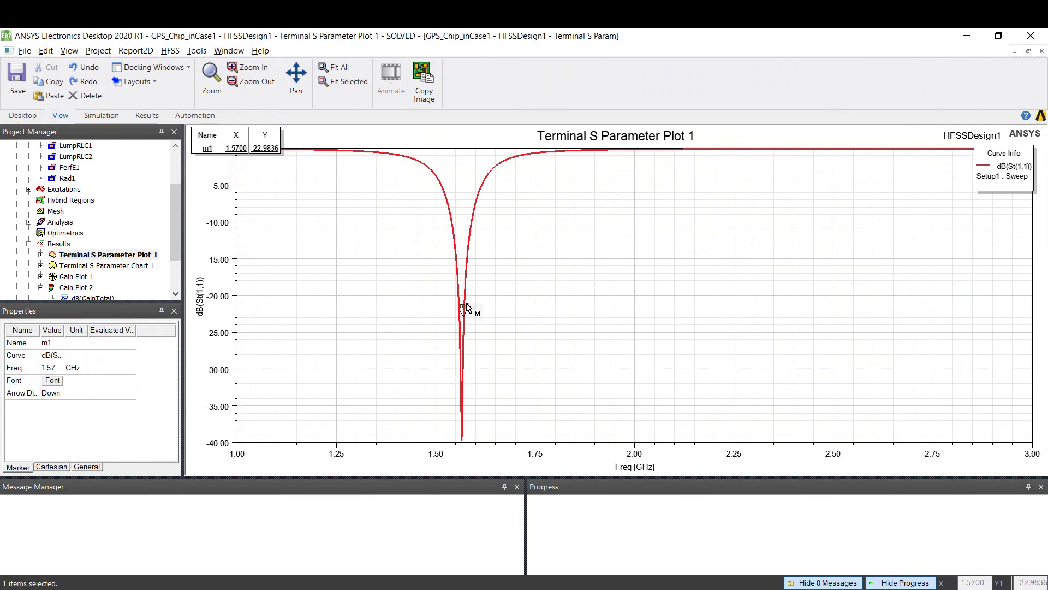
left_click(492, 348)
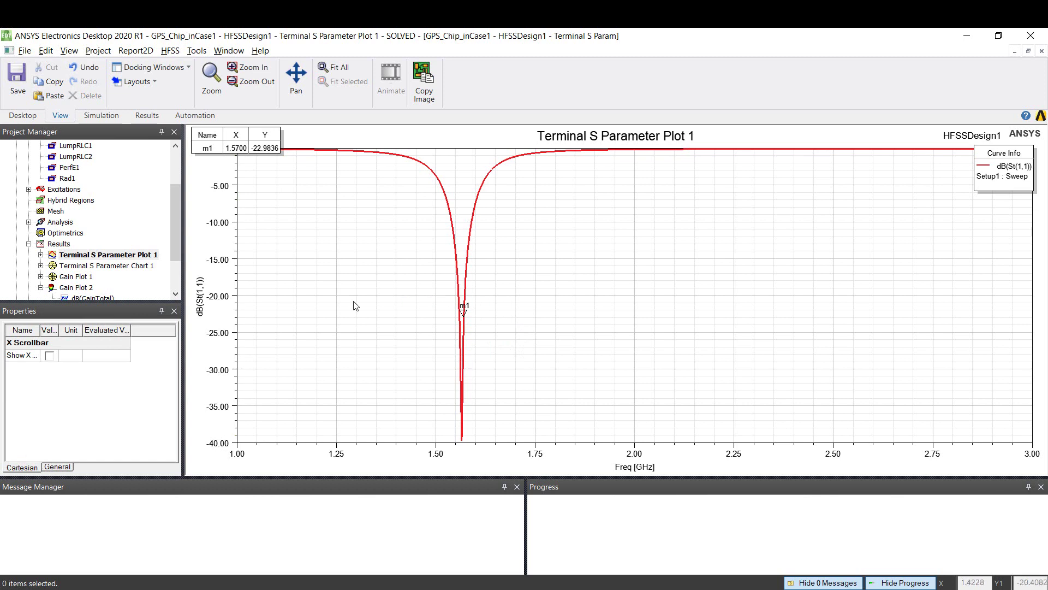
View the Smith chart of the terminal S-parameter and the Gain Plot 1 radiation pattern
double_click(152, 267)
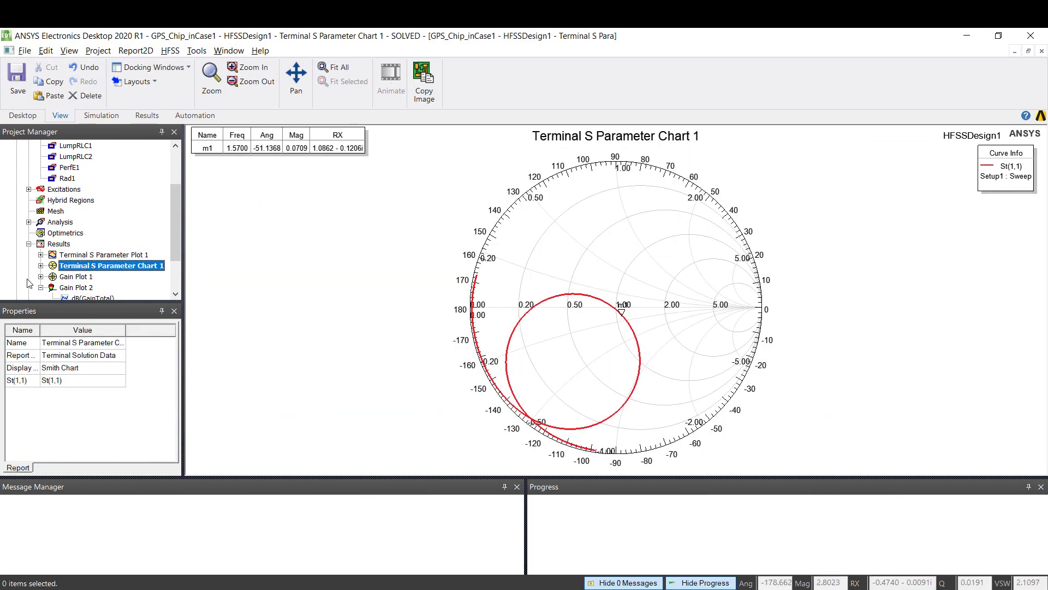
double_click(76, 276)
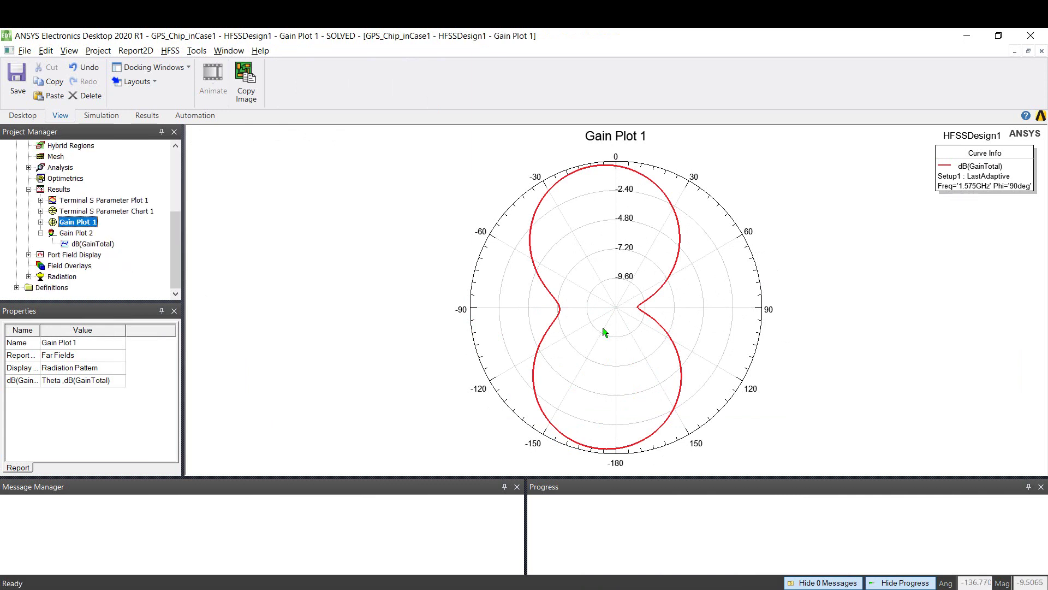
Overlay Gain Plot 1 on the 3D model, examine it around the GPS case from several angles, and hide the overlay
right_click(78, 223)
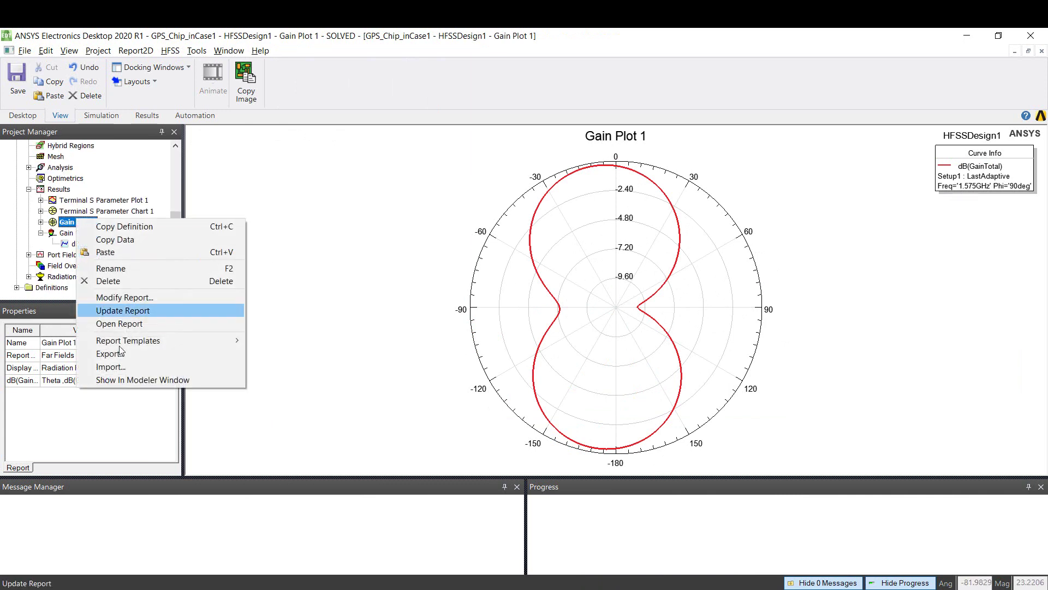
left_click(124, 380)
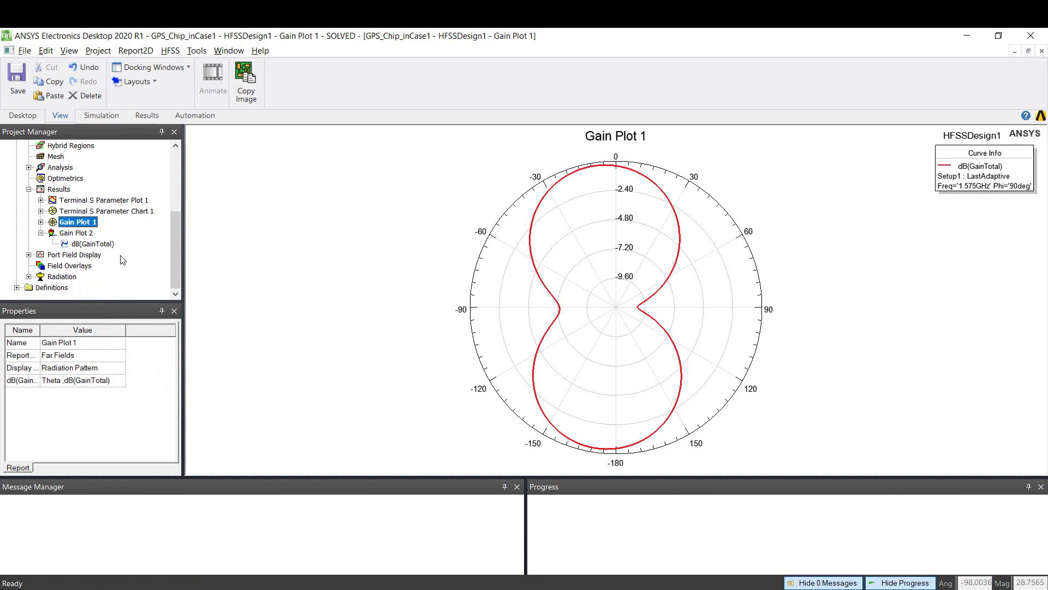
scroll(123, 260, "up", 4)
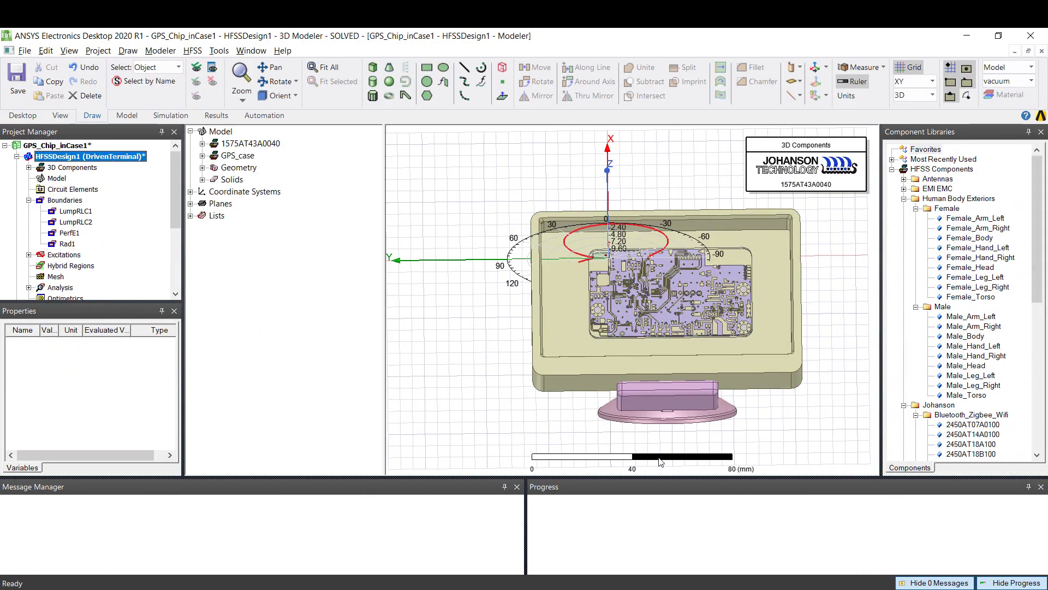
left_click_drag(676, 390, 679, 350, "alt")
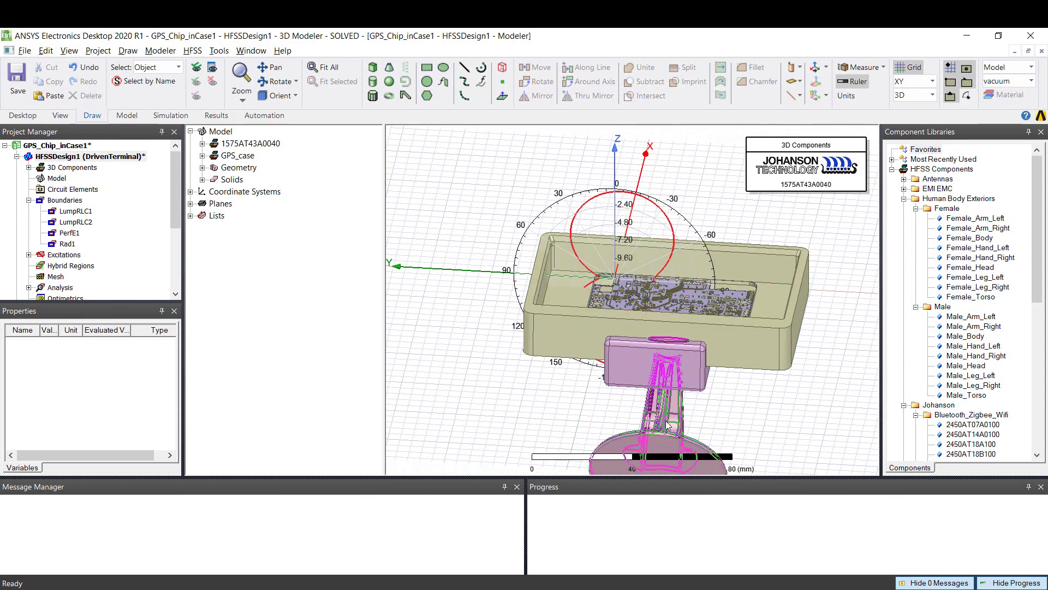
left_click_drag(668, 421, 786, 402, "alt")
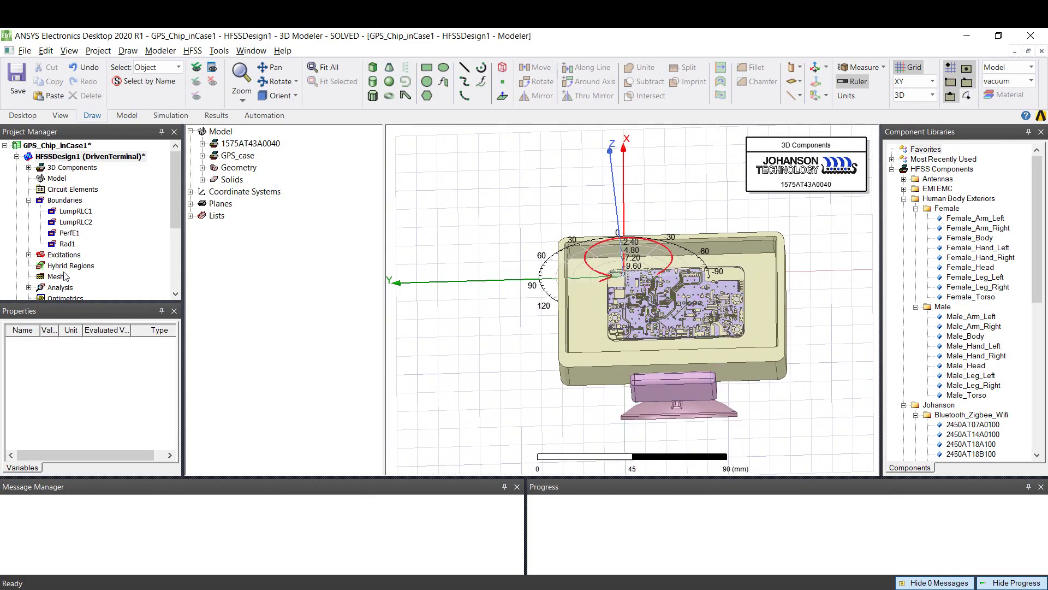
scroll(64, 276, "down", 4)
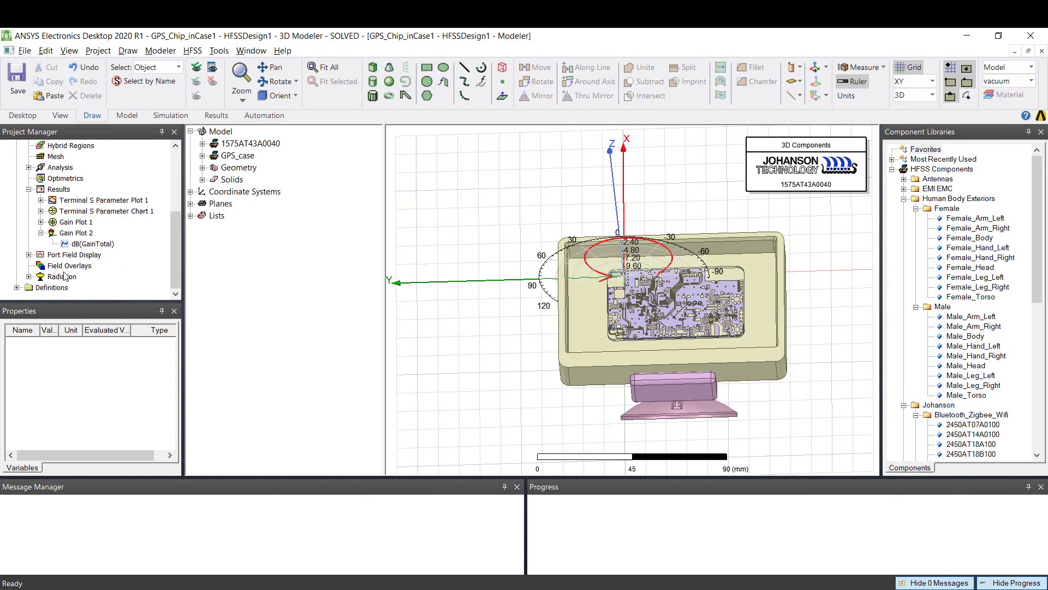
right_click(73, 225)
left_click(103, 384)
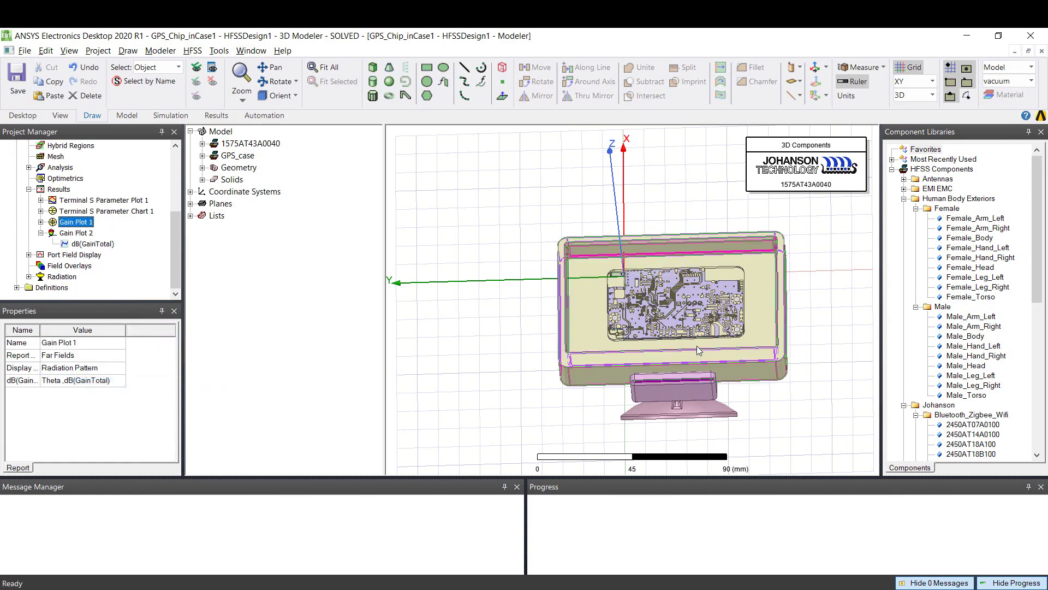
Insert the Full_car 3D component aligned to RelativeCS1 and bring the whole car into view
left_click(128, 50)
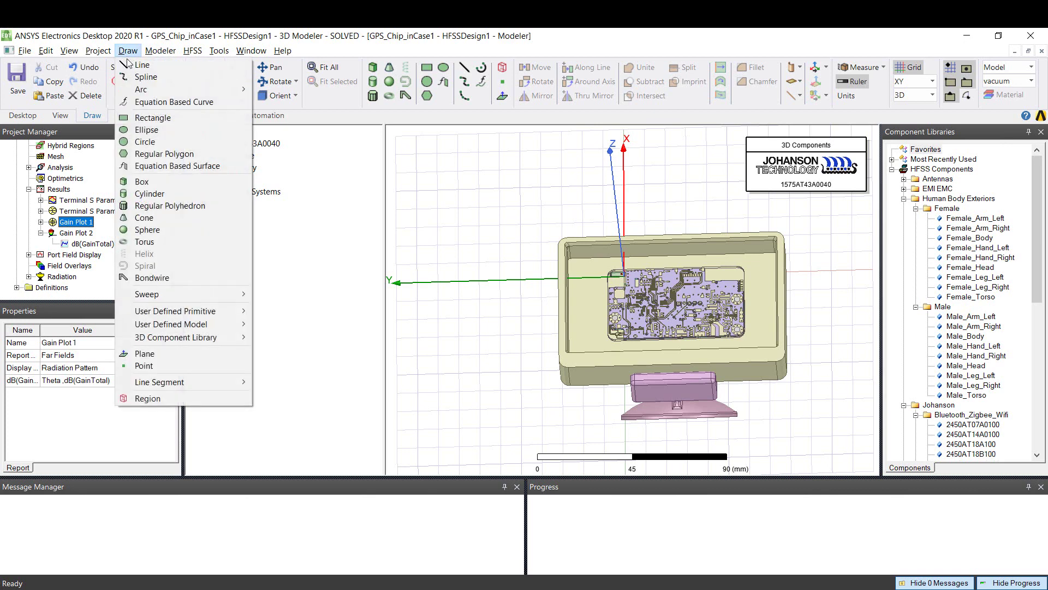
mouse_move(212, 342)
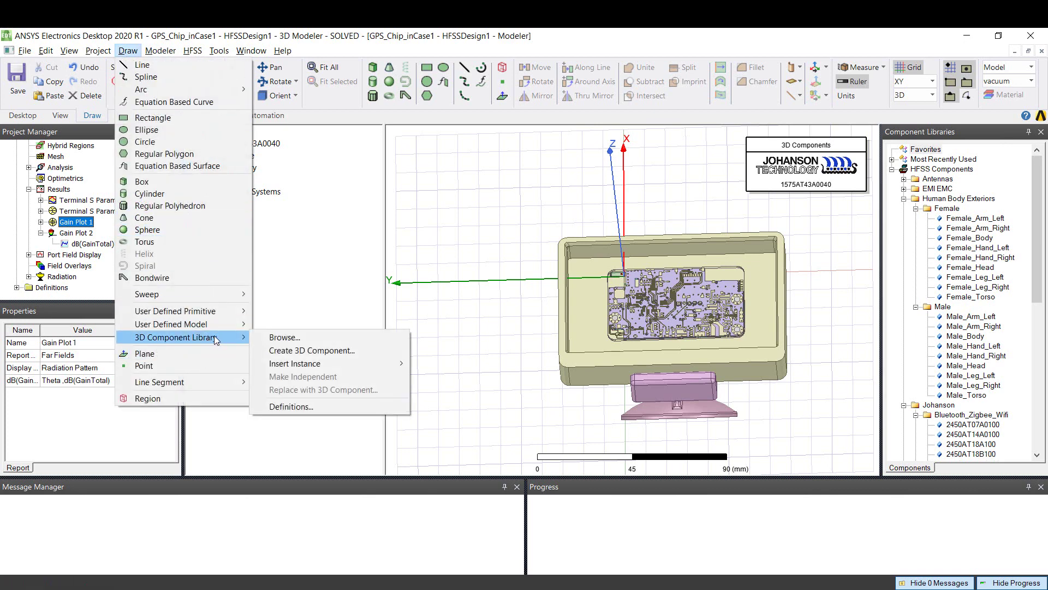
left_click(309, 338)
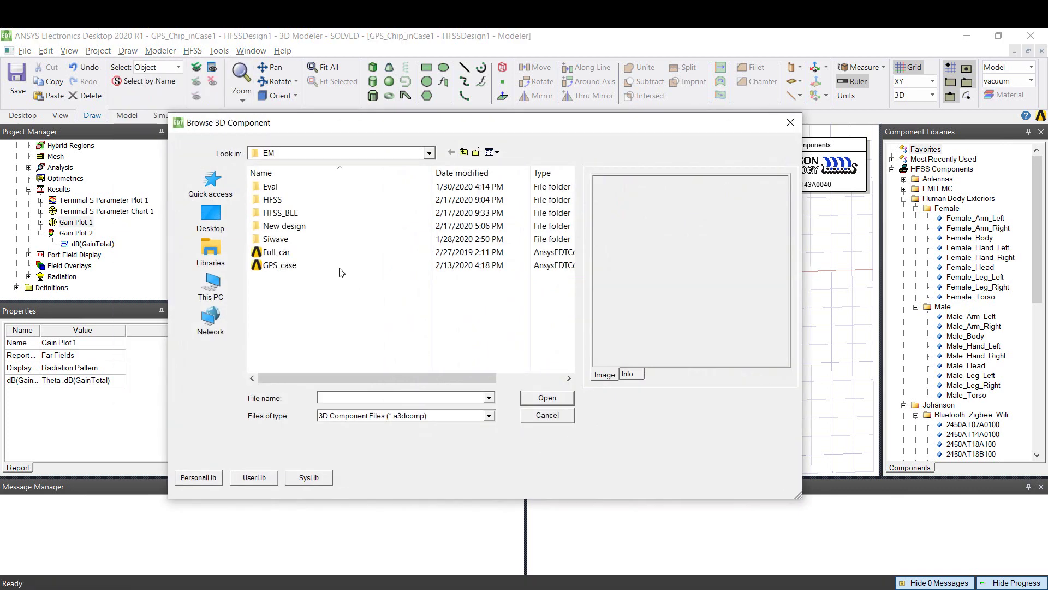
left_click(330, 264)
left_click(306, 252)
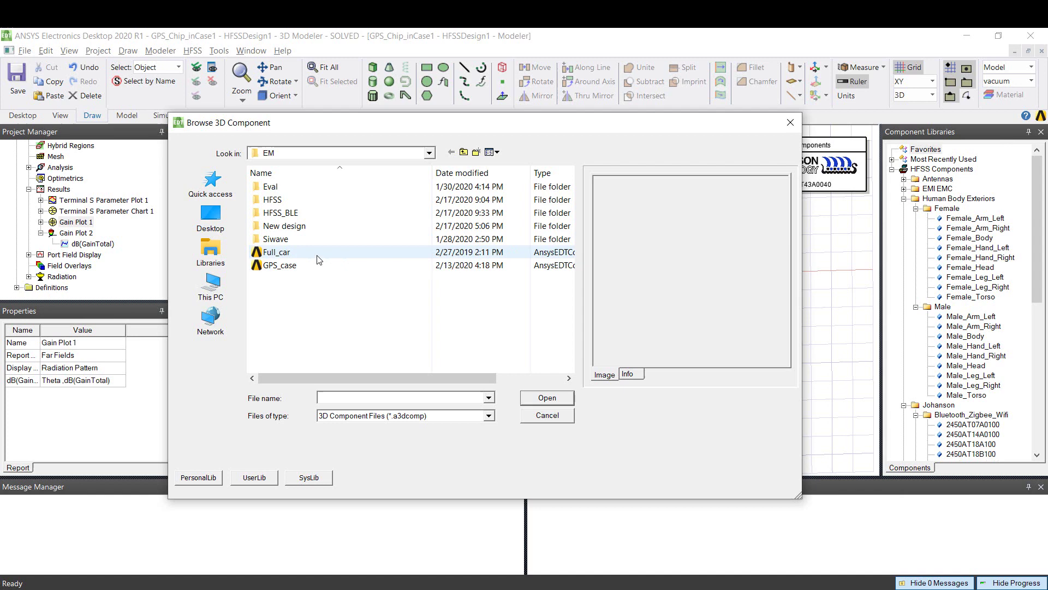
left_click(565, 400)
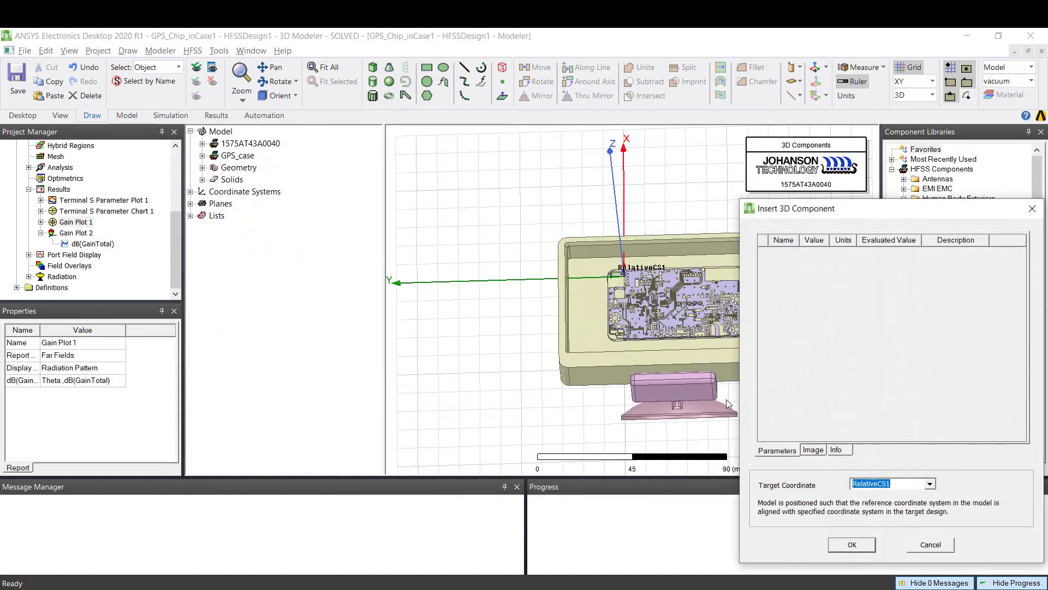
left_click(861, 545)
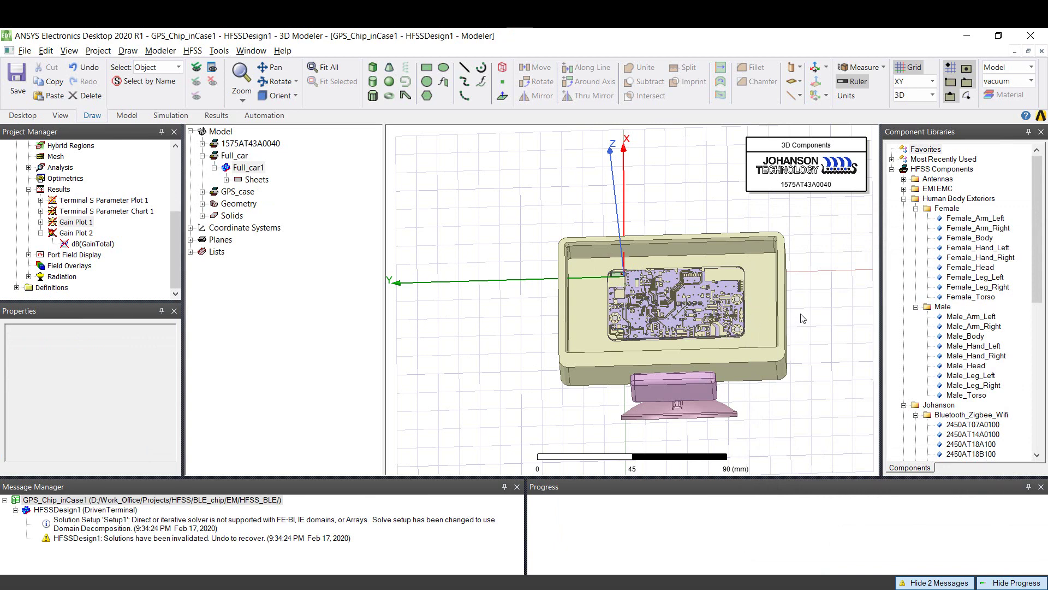
left_click(746, 386)
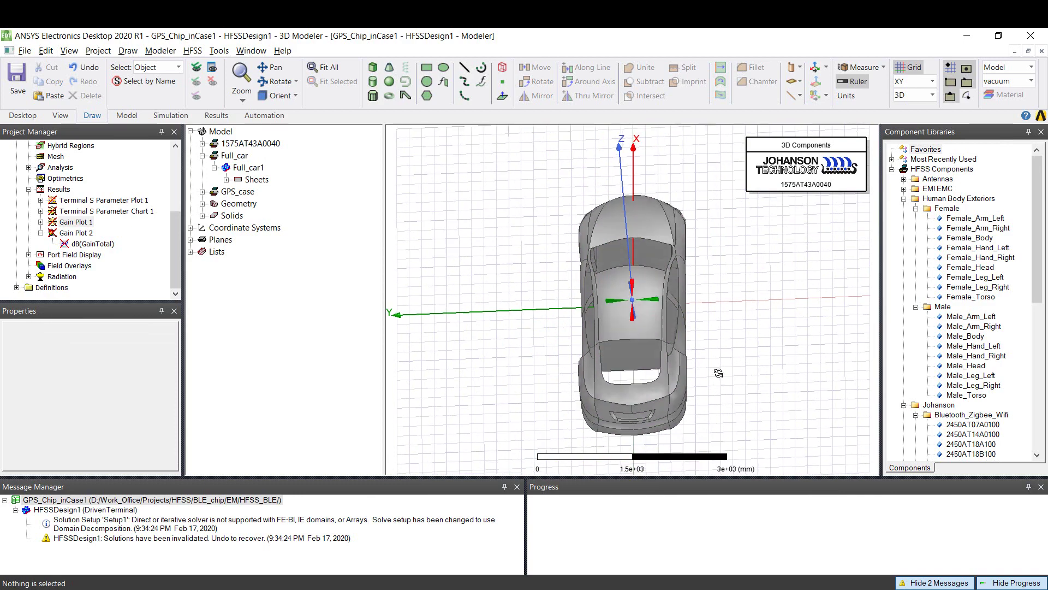
left_click_drag(718, 373, 672, 374, "alt")
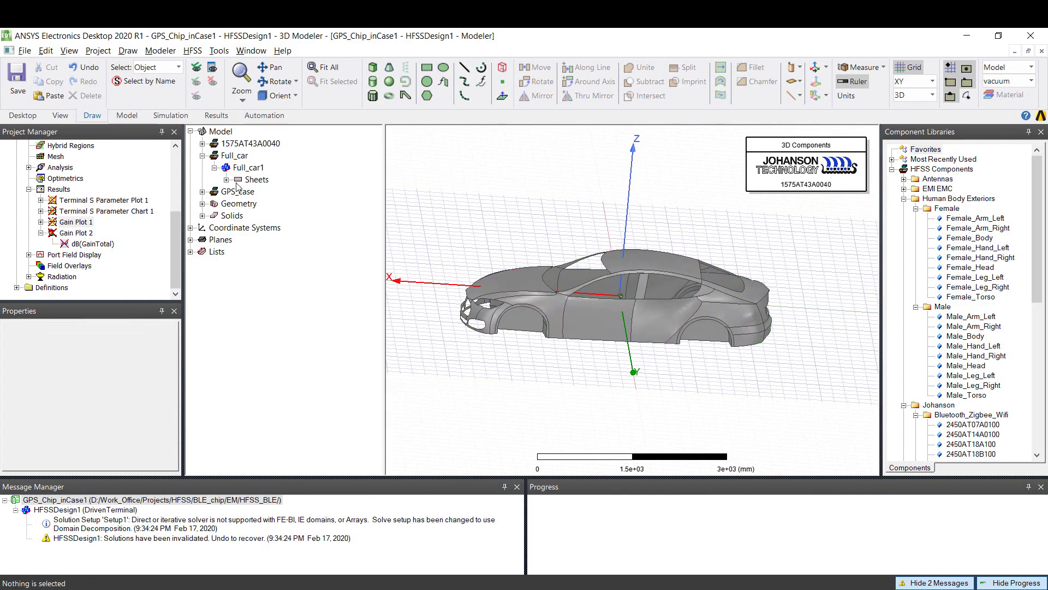
Move the Full_car1 component by -200 mm along the X axis and clear the selection
left_click(246, 167)
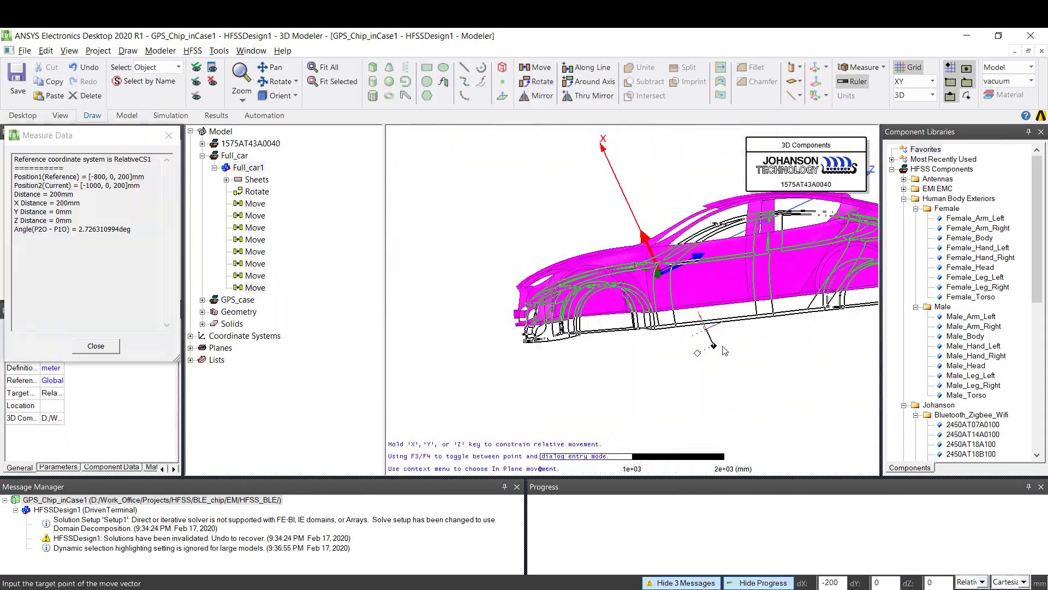
left_click(725, 351)
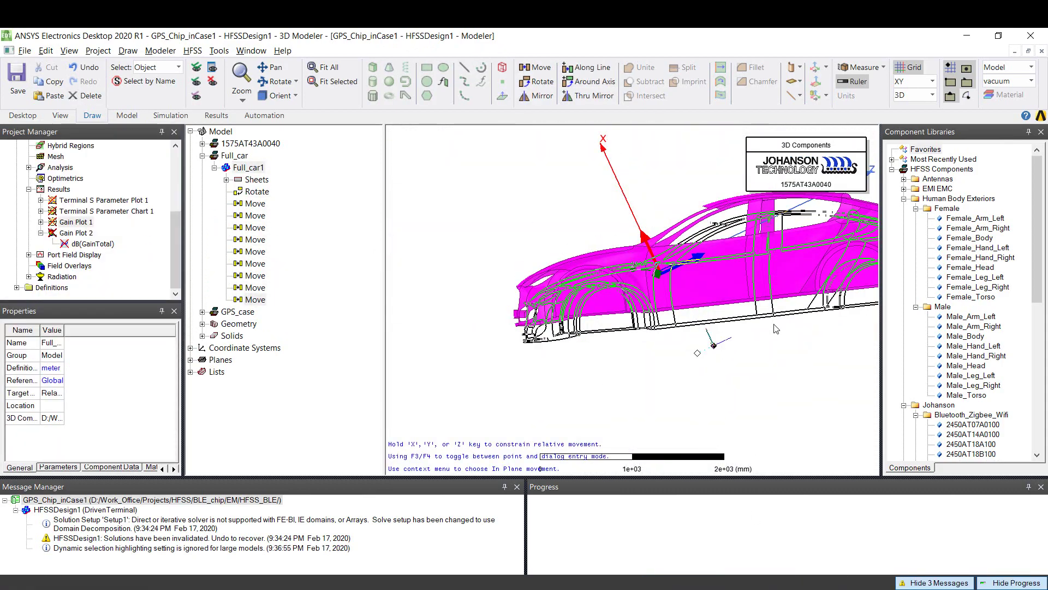
left_click_drag(776, 329, 678, 310, "alt")
scroll(547, 376, "up", 3)
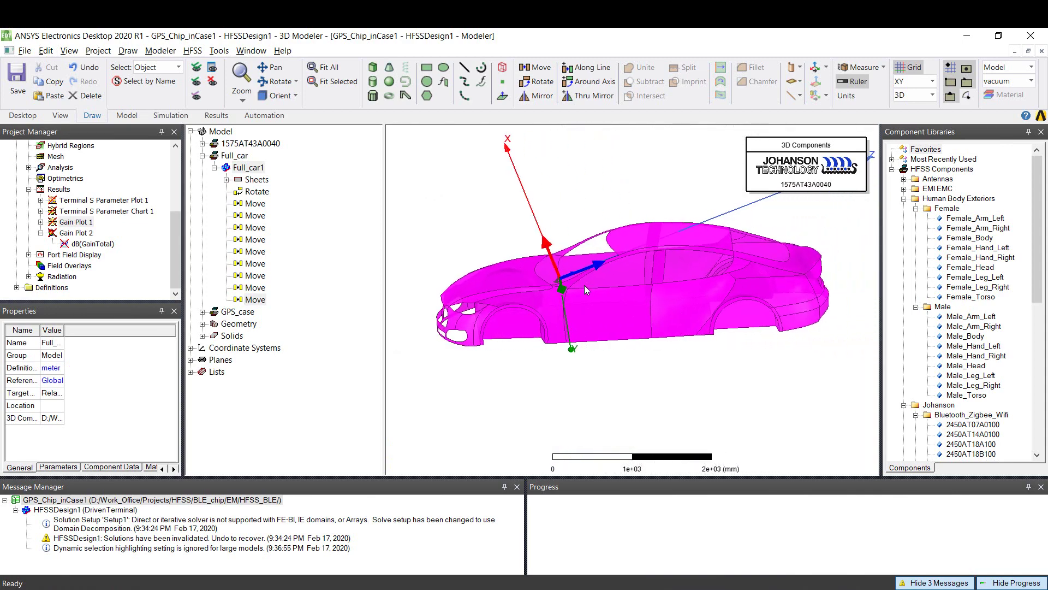
left_click(547, 375)
left_click_drag(547, 376, 553, 315, "alt")
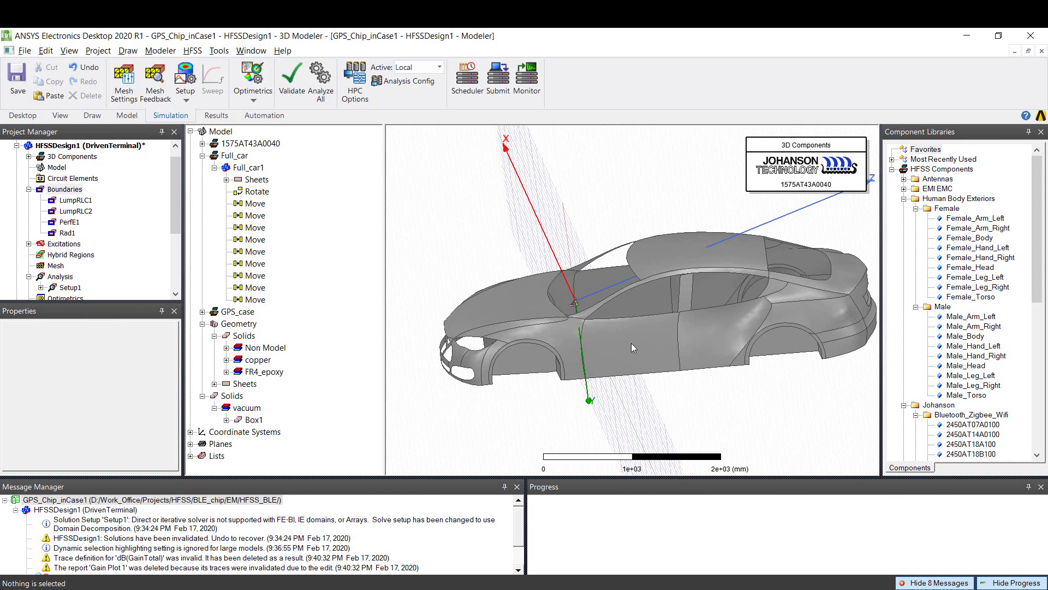
Delete the Rad1 radiation boundary and assign an FE-BI hybrid region to Box1, keeping the name FE-BI1
left_click(68, 233)
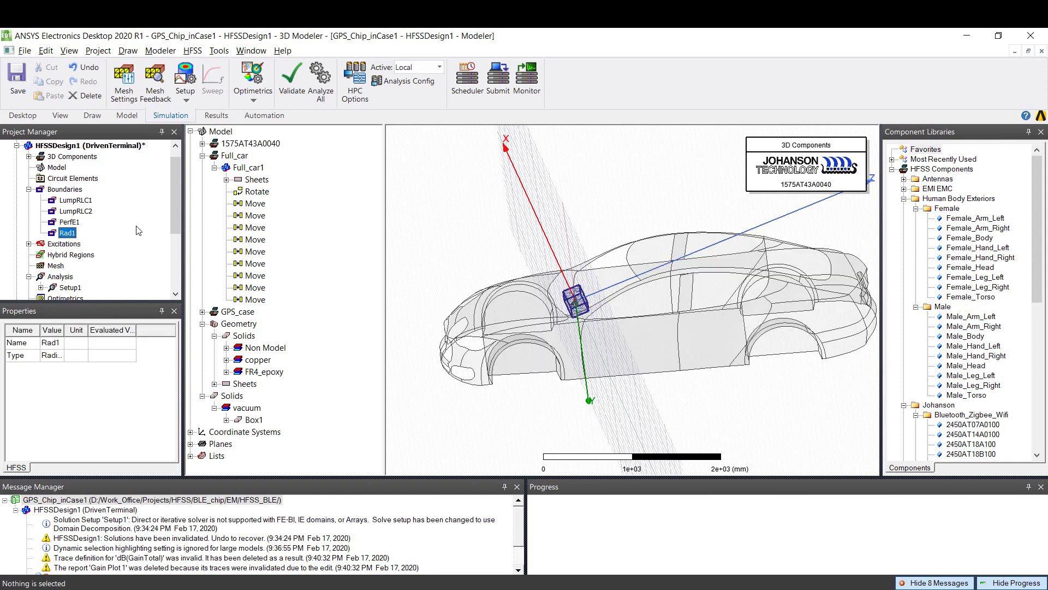
key("Delete")
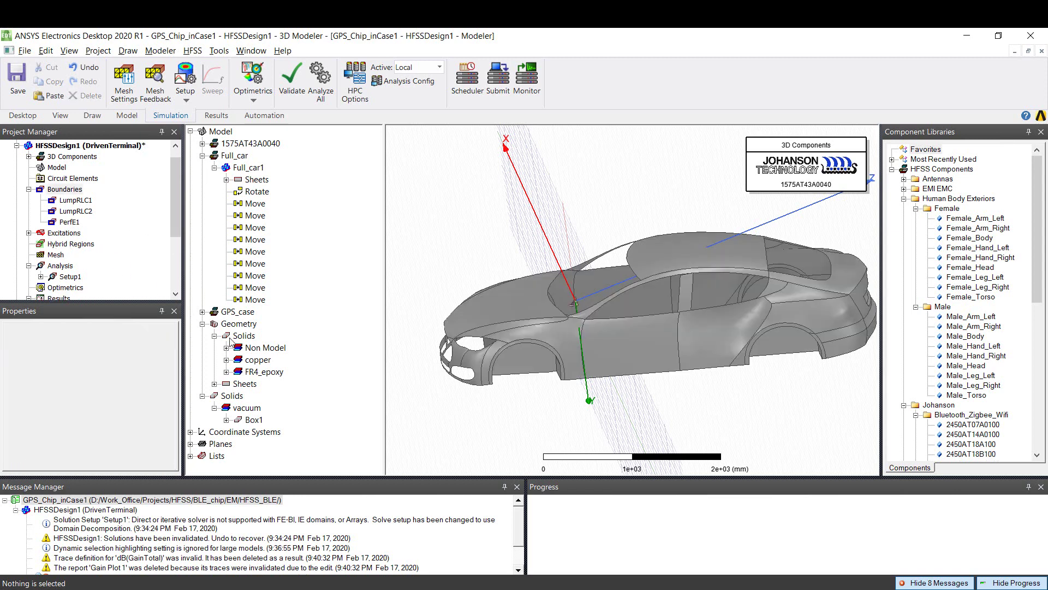
left_click(253, 419)
right_click(252, 420)
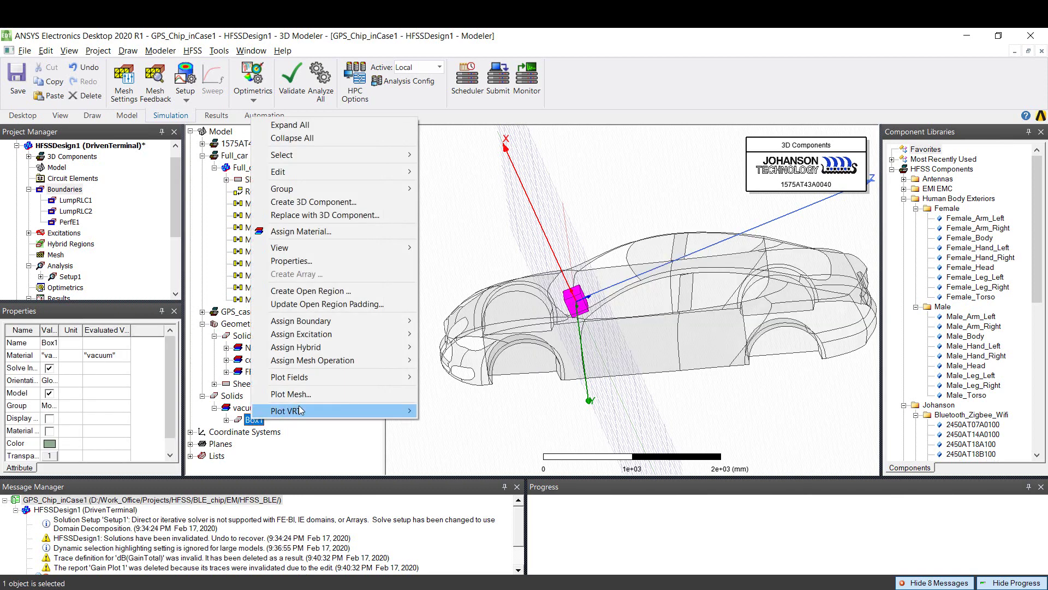
right_click(257, 421)
mouse_move(366, 356)
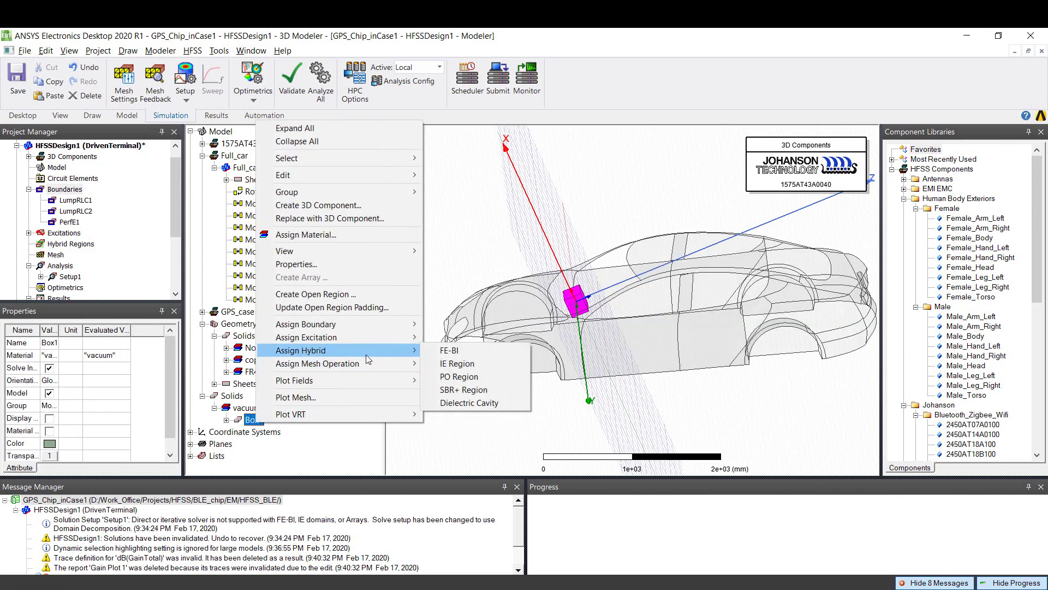
left_click(448, 351)
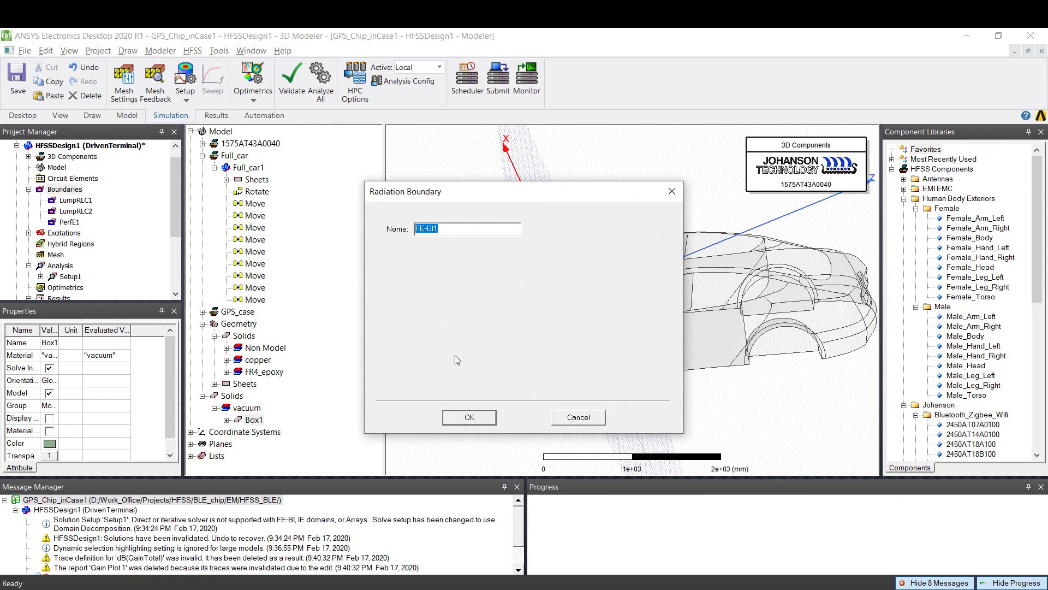
left_click(484, 418)
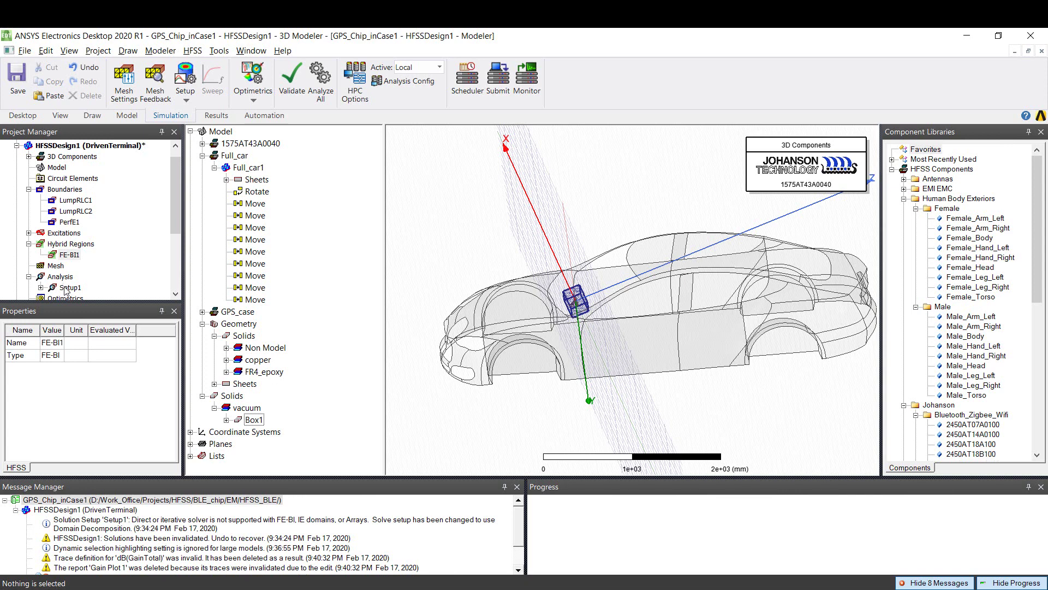
Set Setup1's SBR+ maximum number of bounces to 1 and skip the SBR+ solve during adaptive passes
scroll(65, 290, "down", 1)
double_click(71, 256)
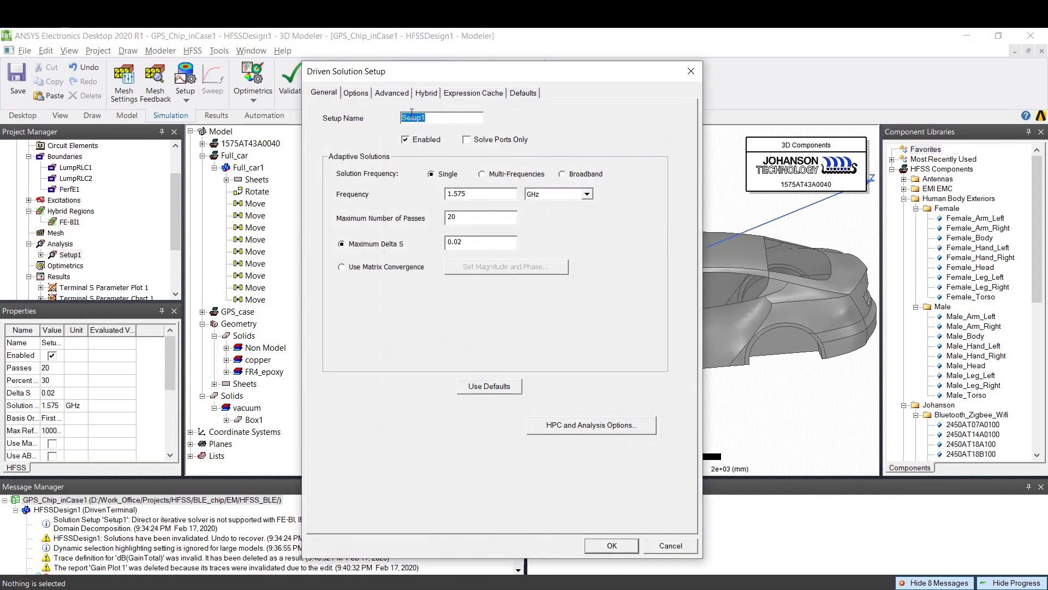
left_click(427, 97)
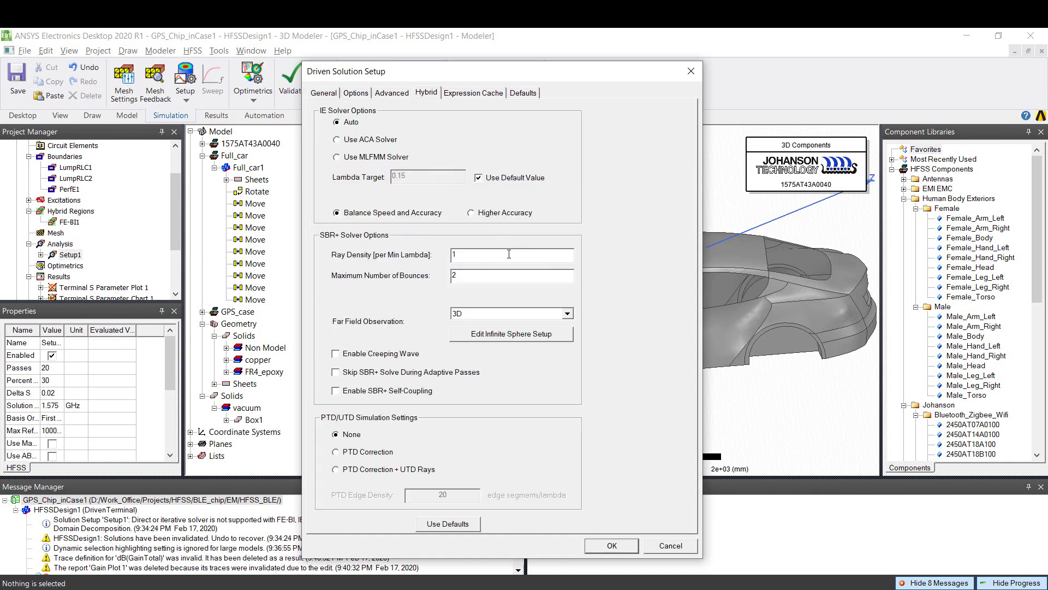
left_click_drag(479, 259, 416, 255)
left_click_drag(482, 279, 452, 277)
type("1")
left_click(364, 375)
left_click(612, 546)
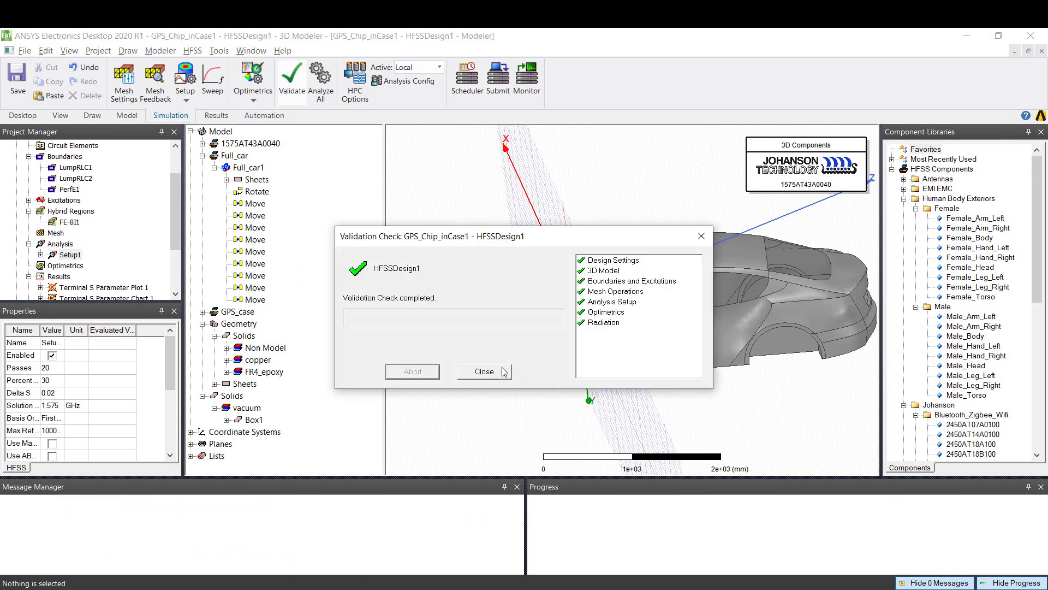
Review the validation check report for the design with the car and close it
left_click(501, 372)
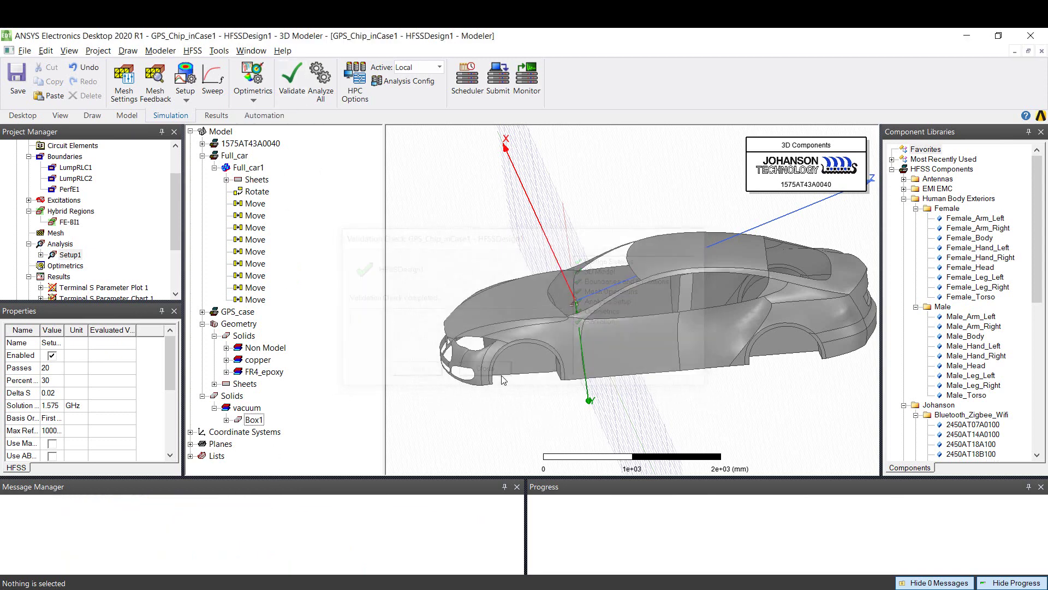